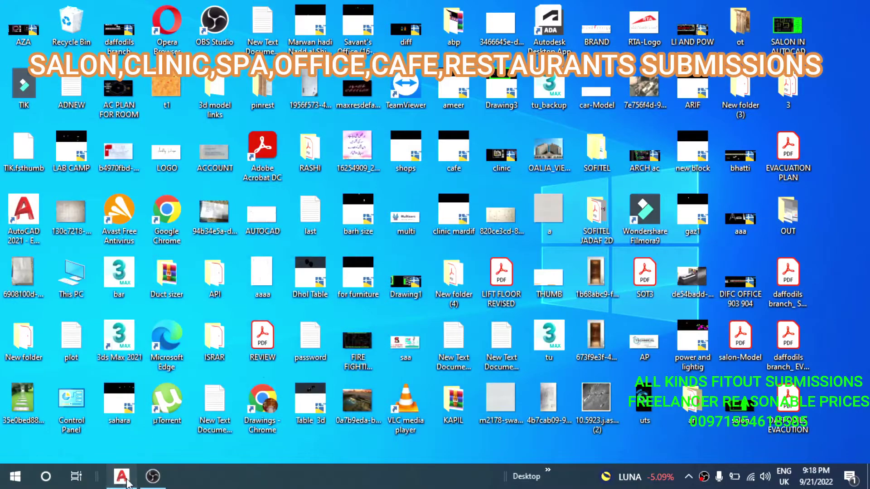
Bring up the manicure and pantry area and erase the 3170 dimension.
{"action": "left_click", "coordinate": [126, 481]}
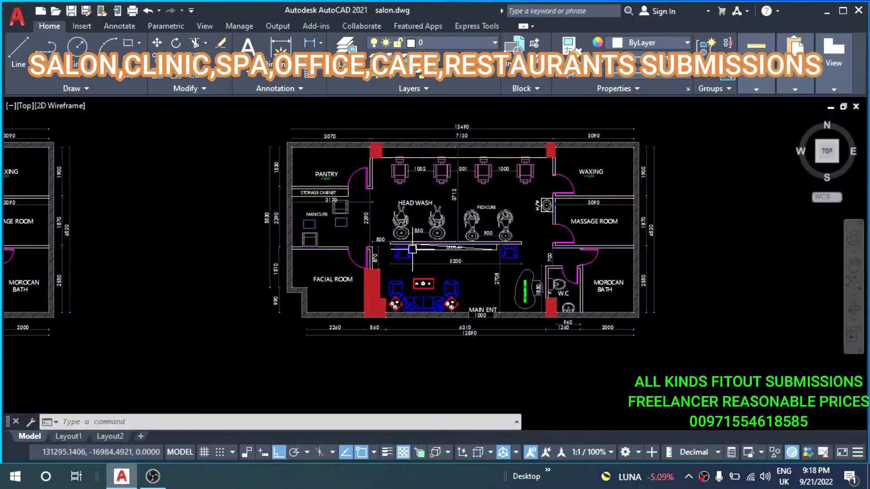
{"action": "scroll", "coordinate": [575, 266], "scroll_direction": "up", "scroll_amount": 1}
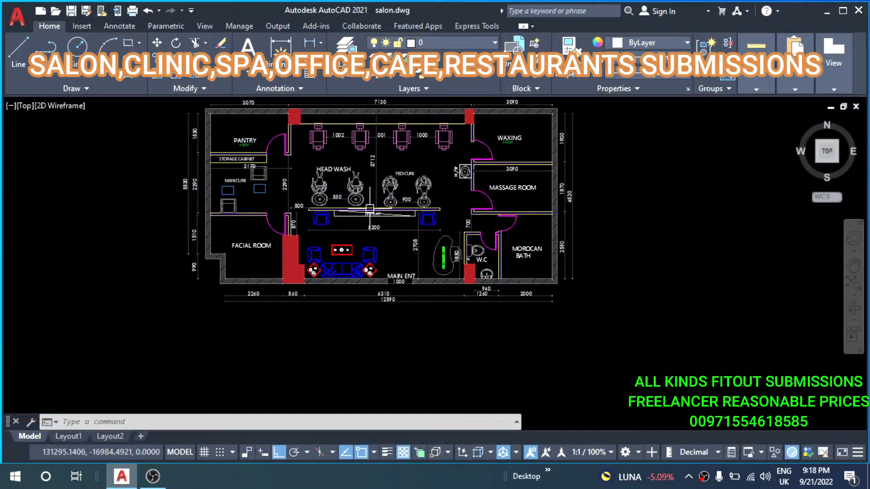
{"action": "scroll", "coordinate": [272, 213], "scroll_direction": "up", "scroll_amount": 1}
{"action": "scroll", "coordinate": [253, 216], "scroll_direction": "up", "scroll_amount": 3}
{"action": "mouse_move", "coordinate": [254, 216]}
{"action": "middle_mouse_down"}
{"action": "mouse_move", "coordinate": [412, 164]}
{"action": "mouse_move", "coordinate": [356, 185]}
{"action": "middle_mouse_up"}
{"action": "scroll", "coordinate": [398, 170], "scroll_direction": "up", "scroll_amount": 1}
{"action": "scroll", "coordinate": [399, 169], "scroll_direction": "down", "scroll_amount": 1}
{"action": "left_click", "coordinate": [355, 217]}
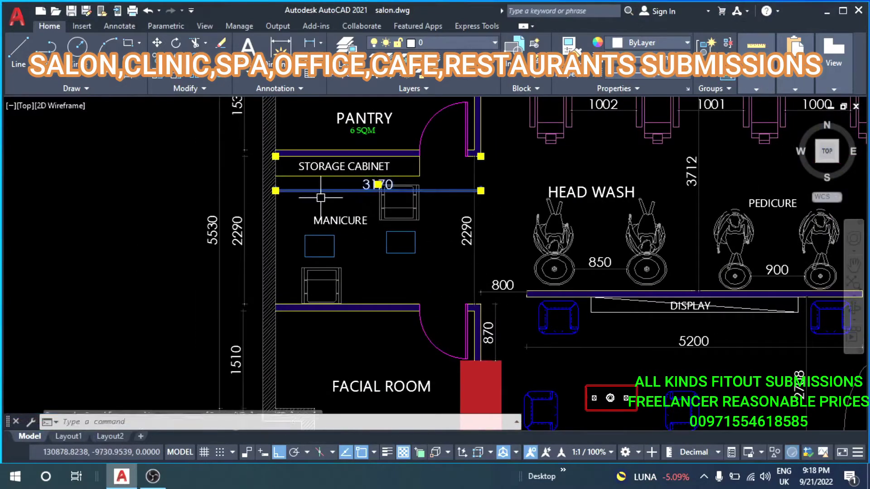
{"action": "type", "text": "e"}
{"action": "key", "text": "Return"}
{"action": "key", "text": "Escape"}
{"action": "key", "text": "Escape"}
Erase the manicure chairs and their rectangle with window selections.
{"action": "left_click", "coordinate": [439, 193]}
{"action": "left_click", "coordinate": [382, 247]}
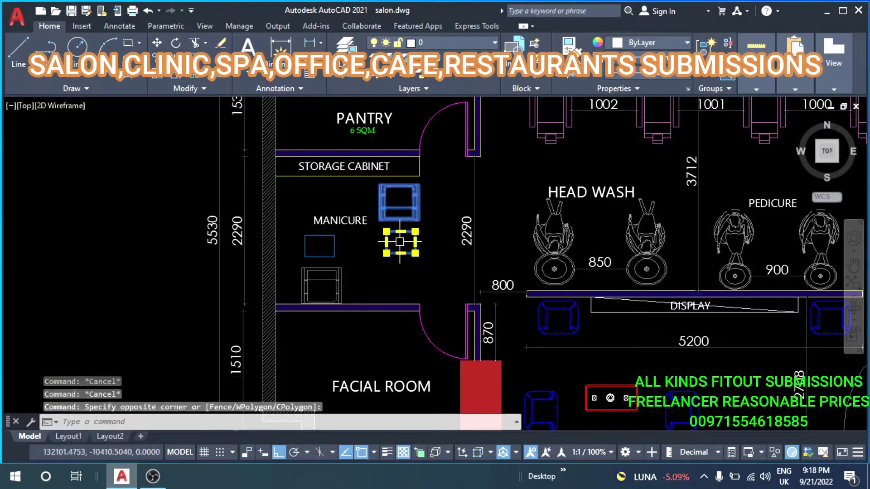
{"action": "type", "text": "e"}
{"action": "key", "text": "Return"}
{"action": "left_click", "coordinate": [356, 243]}
{"action": "left_click", "coordinate": [319, 272]}
{"action": "type", "text": "e"}
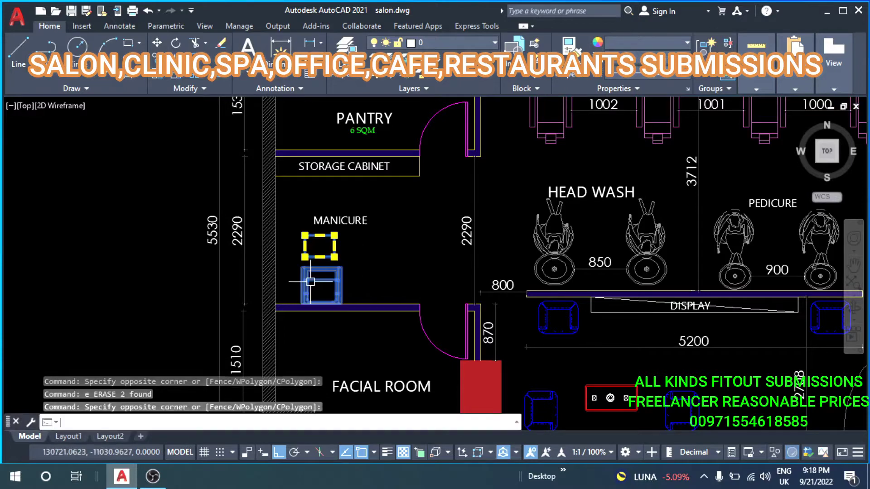
{"action": "key", "text": "Return"}
Move the PANTRY label higher up in the room.
{"action": "middle_click_drag", "start_coordinate": [379, 164], "coordinate": [376, 250]}
{"action": "scroll", "coordinate": [380, 248], "scroll_direction": "up", "scroll_amount": 2}
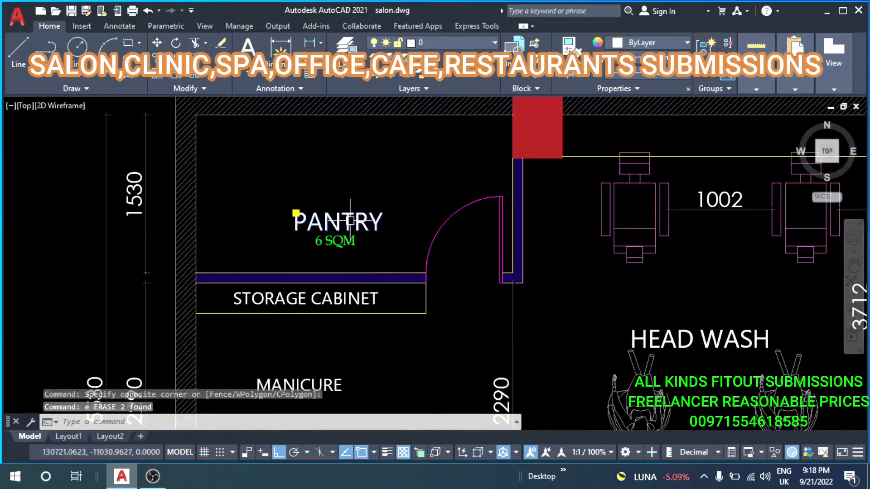
{"action": "scroll", "coordinate": [407, 222], "scroll_direction": "up", "scroll_amount": 2}
{"action": "type", "text": "m"}
{"action": "key", "text": "Return"}
{"action": "left_click", "coordinate": [412, 215]}
{"action": "left_click", "coordinate": [414, 156]}
{"action": "key", "text": "Escape"}
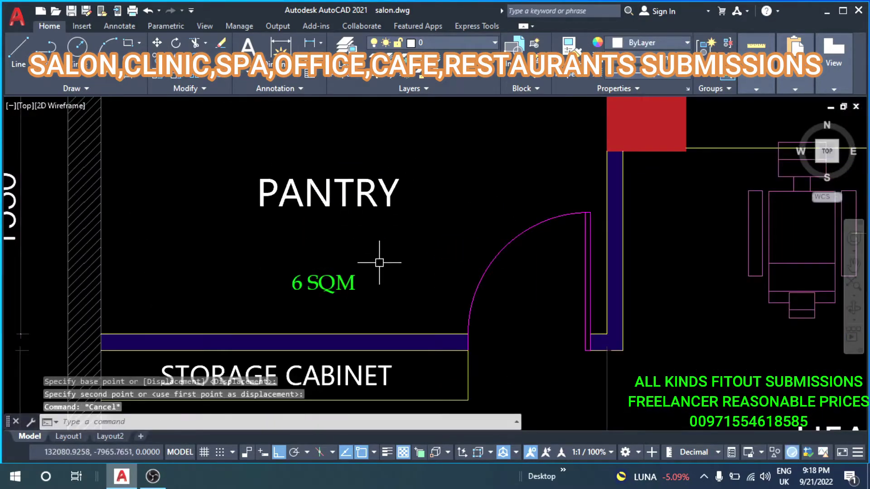
Erase the pantry's 6 SQM area text.
{"action": "left_click", "coordinate": [379, 262]}
{"action": "left_click", "coordinate": [312, 294]}
{"action": "type", "text": "e"}
{"action": "key", "text": "Return"}
Erase the 1002 and 1001 chair-spacing dimensions by the head-wash chairs.
{"action": "scroll", "coordinate": [311, 281], "scroll_direction": "down", "scroll_amount": 3}
{"action": "mouse_move", "coordinate": [596, 248]}
{"action": "middle_mouse_down"}
{"action": "mouse_move", "coordinate": [483, 226]}
{"action": "mouse_move", "coordinate": [386, 219]}
{"action": "middle_mouse_up"}
{"action": "left_click", "coordinate": [357, 192]}
{"action": "left_click", "coordinate": [467, 195]}
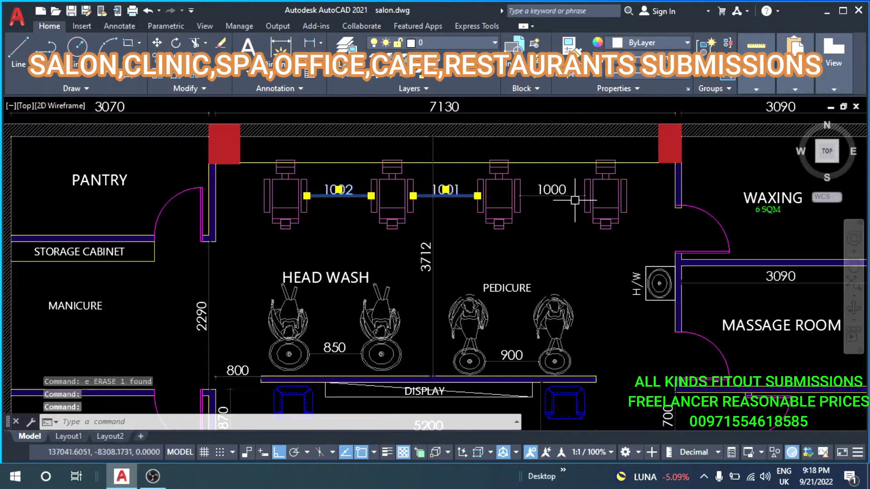
{"action": "type", "text": "e"}
{"action": "key", "text": "Return"}
Erase the 3712 dimension.
{"action": "left_click", "coordinate": [641, 231]}
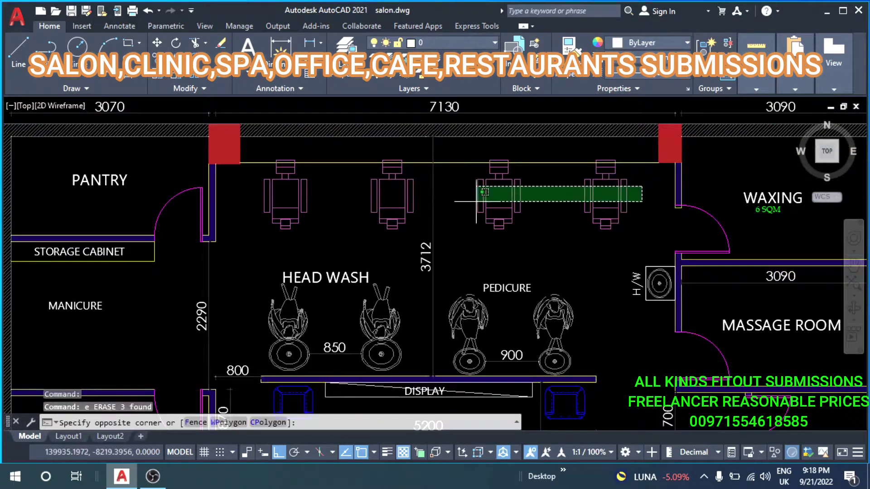
{"action": "left_click", "coordinate": [424, 244]}
{"action": "type", "text": "e"}
{"action": "key", "text": "Return"}
{"action": "scroll", "coordinate": [412, 187], "scroll_direction": "down", "scroll_amount": 2}
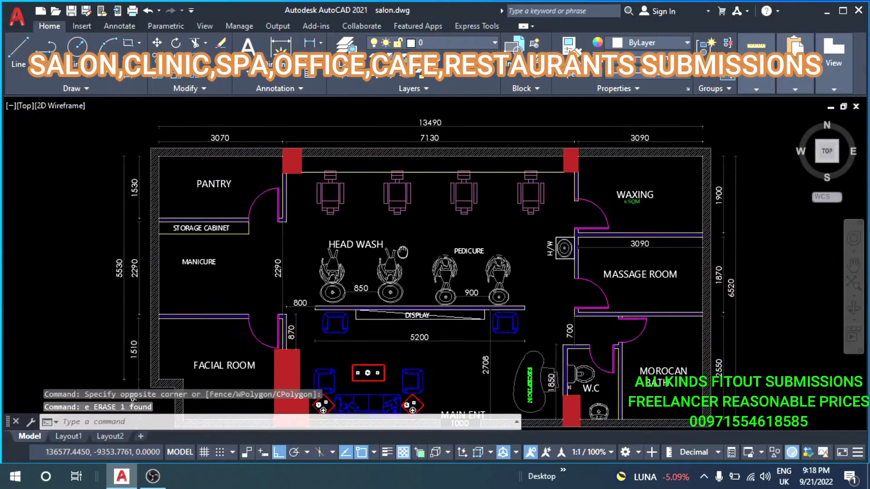
{"action": "key", "text": "Escape"}
{"action": "key", "text": "Escape"}
Erase the eight head-wash and pedicure basins and the PEDICURE label.
{"action": "left_click", "coordinate": [533, 269]}
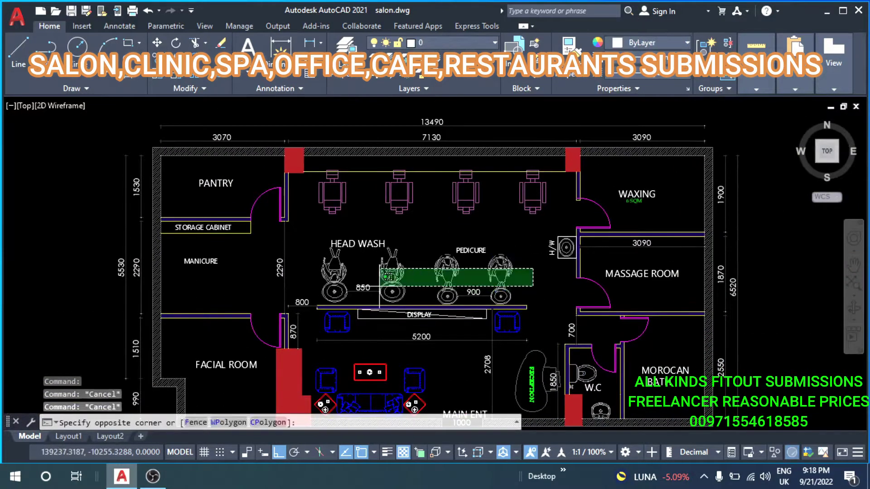
{"action": "left_click", "coordinate": [326, 291]}
{"action": "type", "text": "e"}
{"action": "key", "text": "Return"}
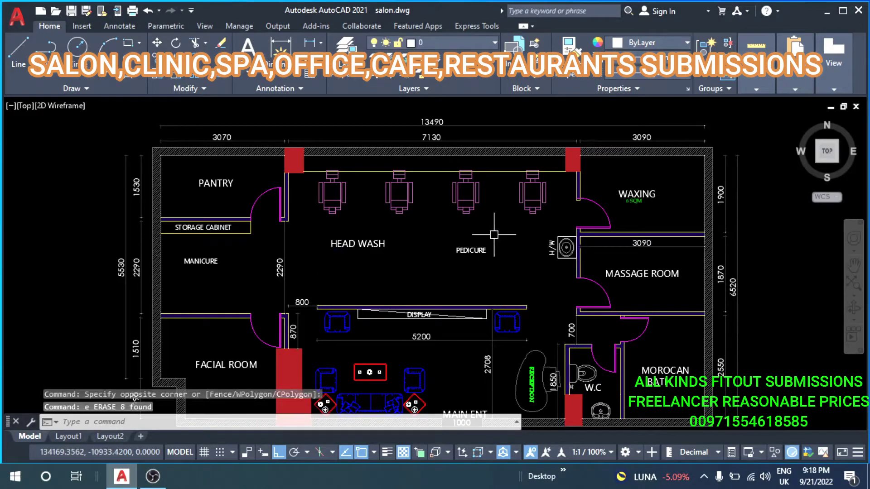
{"action": "left_click", "coordinate": [471, 250]}
{"action": "type", "text": "e"}
{"action": "key", "text": "Return"}
Erase the four head-wash chairs with a window selection.
{"action": "scroll", "coordinate": [504, 149], "scroll_direction": "up", "scroll_amount": 4}
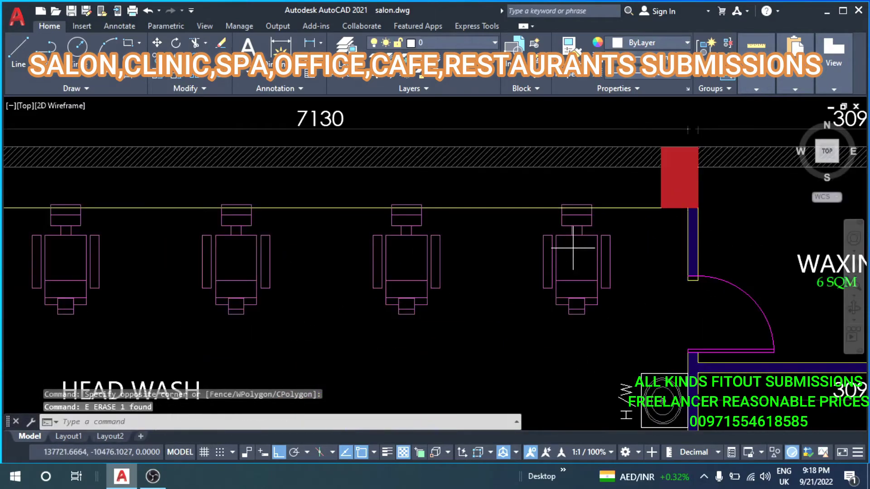
{"action": "scroll", "coordinate": [573, 247], "scroll_direction": "down", "scroll_amount": 4}
{"action": "left_click", "coordinate": [514, 213]}
{"action": "left_click", "coordinate": [252, 311]}
{"action": "type", "text": "e"}
{"action": "key", "text": "Return"}
Erase the waxing room's 6 SQM text and the 3090 dimension.
{"action": "scroll", "coordinate": [410, 239], "scroll_direction": "down", "scroll_amount": 2}
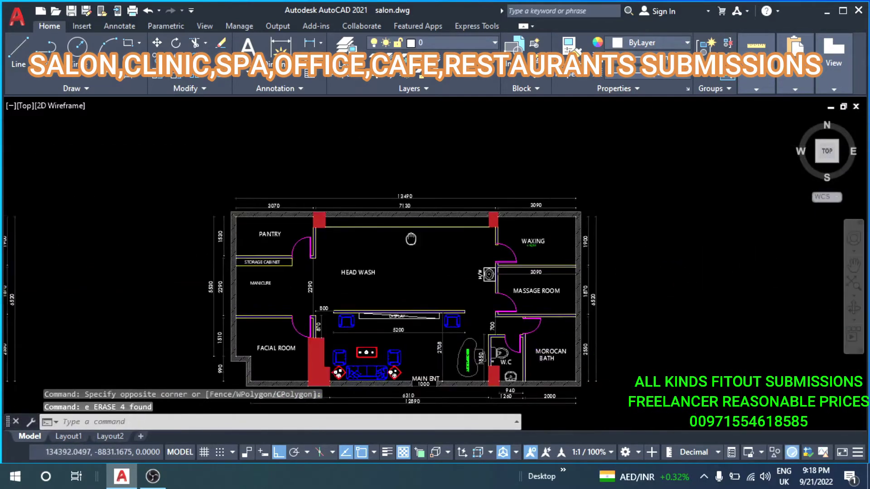
{"action": "scroll", "coordinate": [541, 212], "scroll_direction": "up", "scroll_amount": 4}
{"action": "left_click", "coordinate": [457, 208]}
{"action": "type", "text": "e"}
{"action": "key", "text": "Return"}
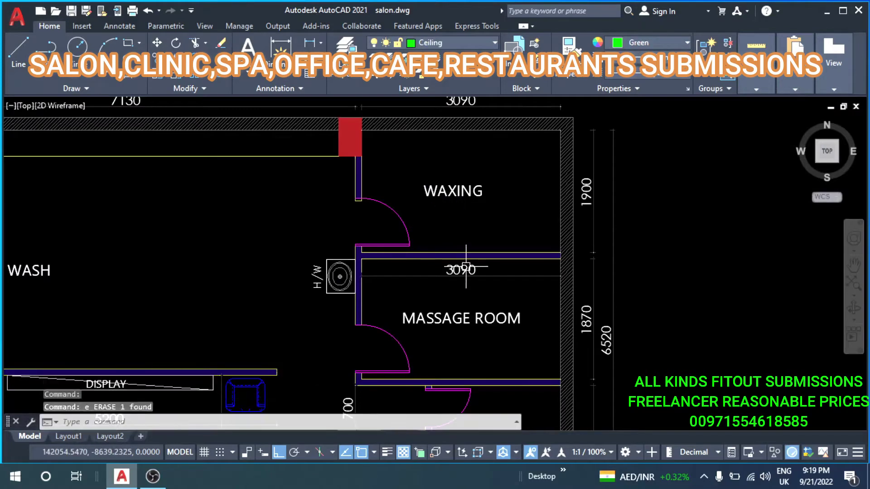
{"action": "left_click", "coordinate": [467, 270]}
{"action": "type", "text": "E"}
{"action": "key", "text": "Return"}
Move the MASSAGE ROOM label higher in the room.
{"action": "middle_click_drag", "start_coordinate": [467, 271], "coordinate": [508, 152]}
{"action": "scroll", "coordinate": [509, 151], "scroll_direction": "down", "scroll_amount": 5}
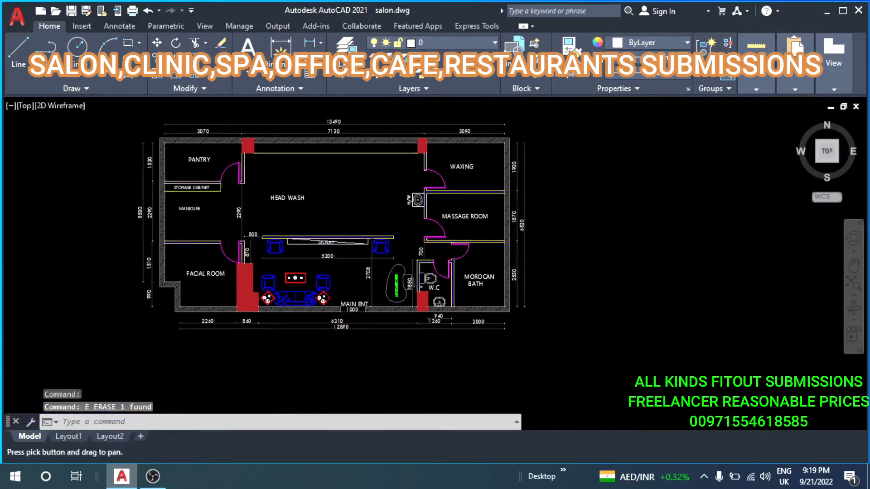
{"action": "scroll", "coordinate": [508, 151], "scroll_direction": "up", "scroll_amount": 5}
{"action": "scroll", "coordinate": [467, 208], "scroll_direction": "down", "scroll_amount": 4}
{"action": "key", "text": "Escape"}
{"action": "key", "text": "Escape"}
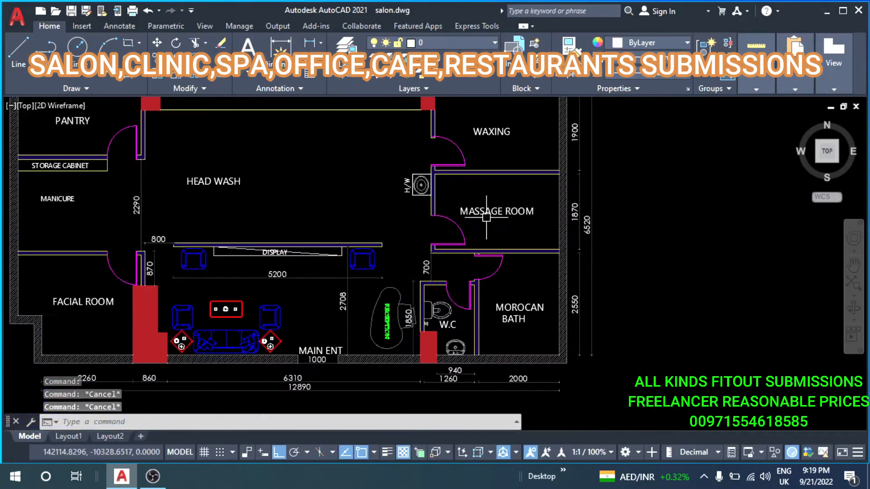
{"action": "type", "text": "m"}
{"action": "key", "text": "Return"}
{"action": "left_click", "coordinate": [589, 244]}
{"action": "left_click", "coordinate": [582, 227]}
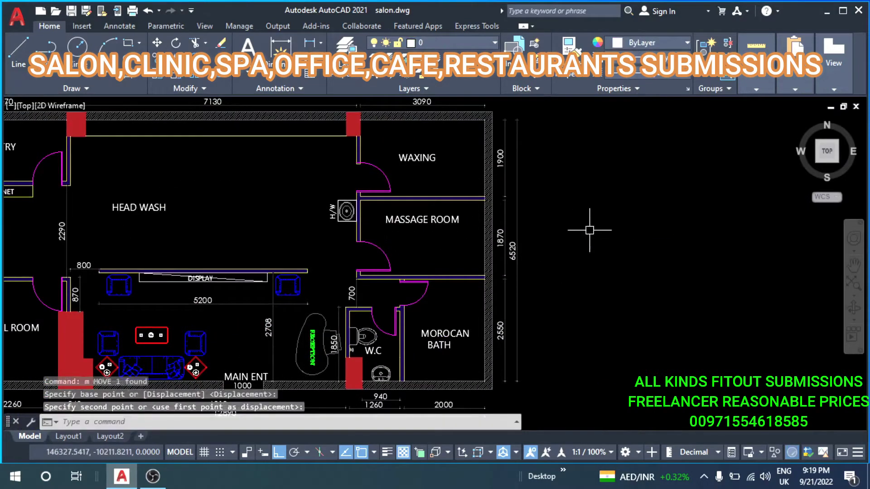
Erase the lines beside the reception desk.
{"action": "middle_click_drag", "start_coordinate": [583, 227], "coordinate": [420, 240]}
{"action": "scroll", "coordinate": [420, 241], "scroll_direction": "up", "scroll_amount": 2}
{"action": "middle_click_drag", "start_coordinate": [406, 280], "coordinate": [471, 259]}
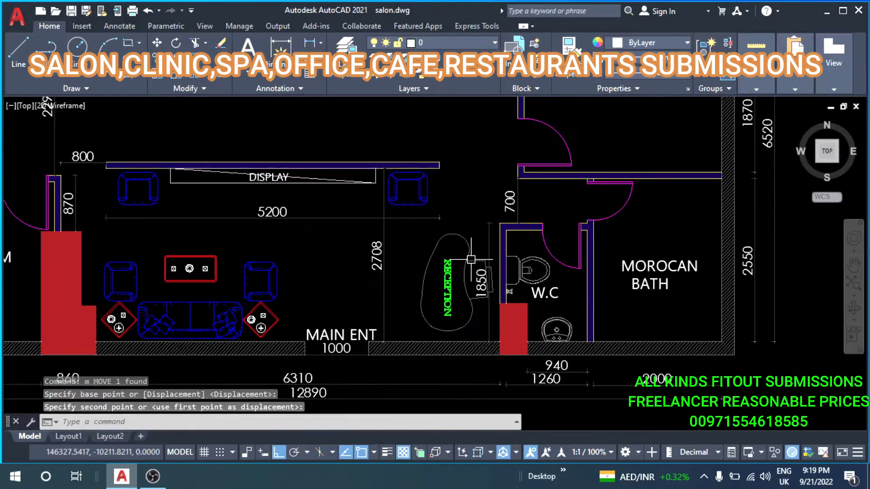
{"action": "left_click", "coordinate": [483, 235]}
{"action": "scroll", "coordinate": [387, 216], "scroll_direction": "up", "scroll_amount": 2}
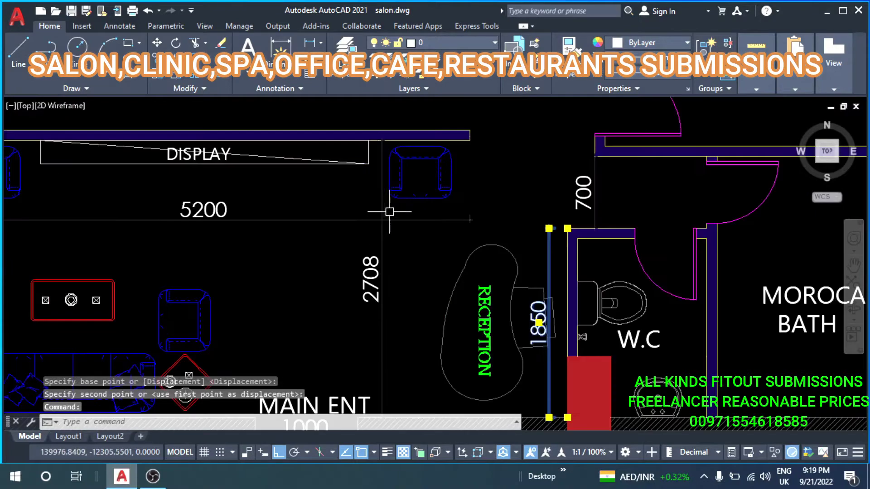
{"action": "left_click", "coordinate": [353, 236]}
{"action": "left_click", "coordinate": [317, 272]}
{"action": "type", "text": "e"}
{"action": "key", "text": "Return"}
Erase the lounge seating group with a window selection.
{"action": "scroll", "coordinate": [436, 232], "scroll_direction": "down", "scroll_amount": 4}
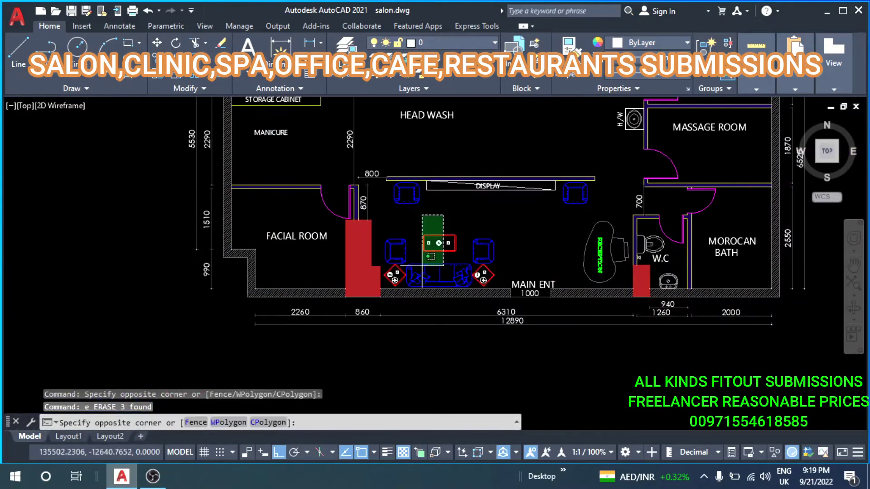
{"action": "left_click", "coordinate": [422, 265]}
{"action": "type", "text": "e"}
{"action": "key", "text": "Return"}
Erase the 800 and 870 dimensions.
{"action": "scroll", "coordinate": [408, 253], "scroll_direction": "down", "scroll_amount": 1}
{"action": "scroll", "coordinate": [343, 292], "scroll_direction": "up", "scroll_amount": 5}
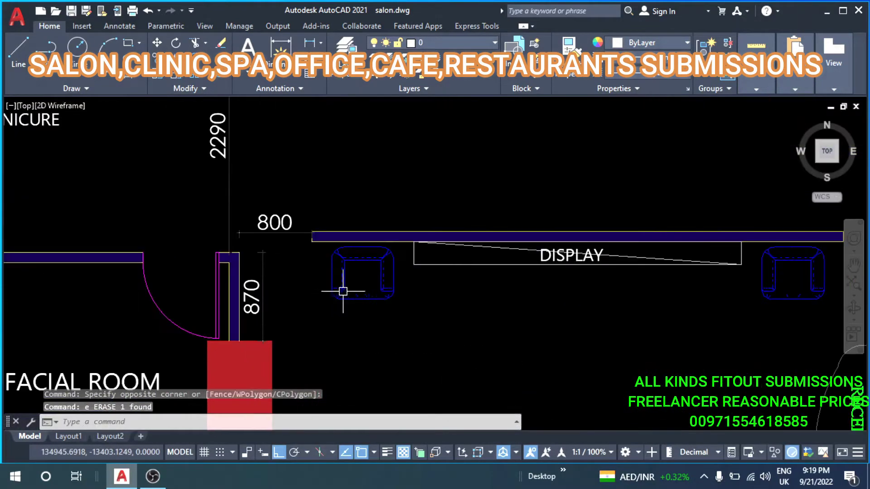
{"action": "scroll", "coordinate": [359, 242], "scroll_direction": "down", "scroll_amount": 5}
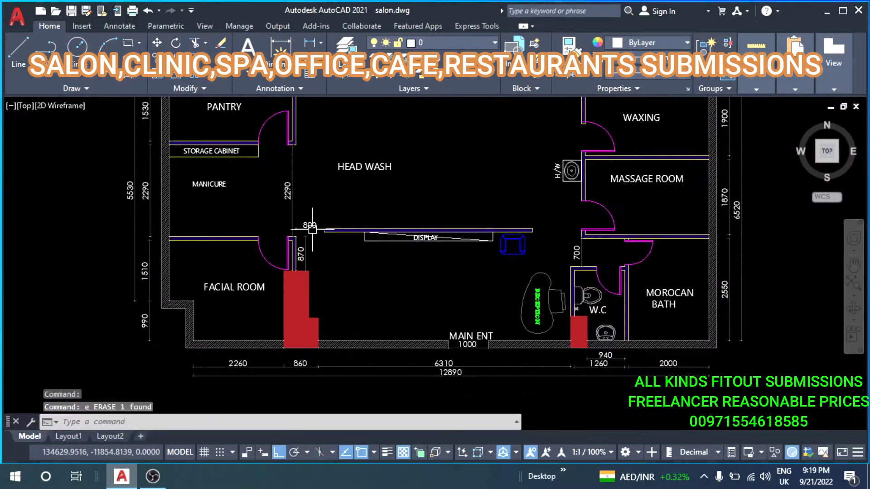
{"action": "scroll", "coordinate": [312, 229], "scroll_direction": "up", "scroll_amount": 3}
{"action": "left_click", "coordinate": [313, 232]}
{"action": "type", "text": "e"}
{"action": "key", "text": "Return"}
Erase the vertical line near the reception.
{"action": "scroll", "coordinate": [291, 294], "scroll_direction": "down", "scroll_amount": 3}
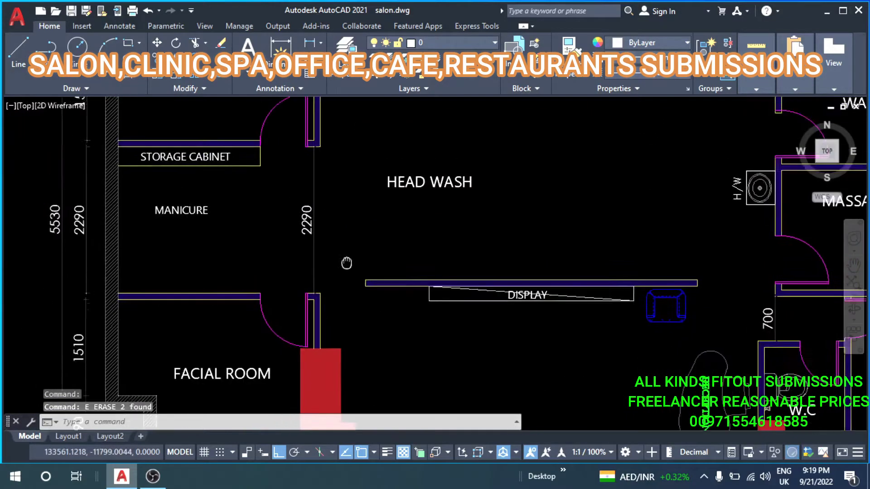
{"action": "left_click", "coordinate": [346, 254]}
{"action": "left_click", "coordinate": [303, 251]}
{"action": "type", "text": "e"}
{"action": "key", "text": "Return"}
Erase the chair beside the DISPLAY counter.
{"action": "scroll", "coordinate": [303, 250], "scroll_direction": "down", "scroll_amount": 3}
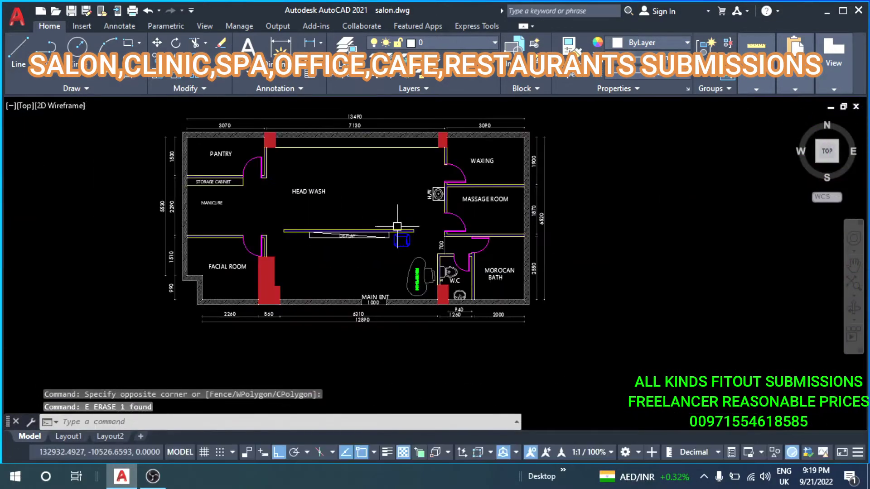
{"action": "scroll", "coordinate": [408, 240], "scroll_direction": "up", "scroll_amount": 2}
{"action": "scroll", "coordinate": [390, 218], "scroll_direction": "up", "scroll_amount": 2}
{"action": "left_click", "coordinate": [391, 219]}
{"action": "type", "text": "e"}
{"action": "key", "text": "Return"}
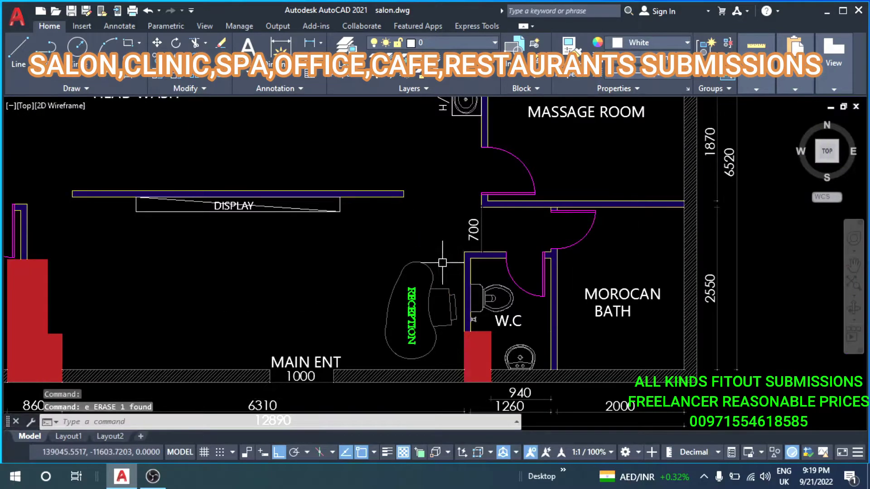
Erase the H/W hand-wash basin near the W.C and massage area.
{"action": "left_click", "coordinate": [414, 293]}
{"action": "middle_click_drag", "start_coordinate": [461, 232], "coordinate": [401, 261]}
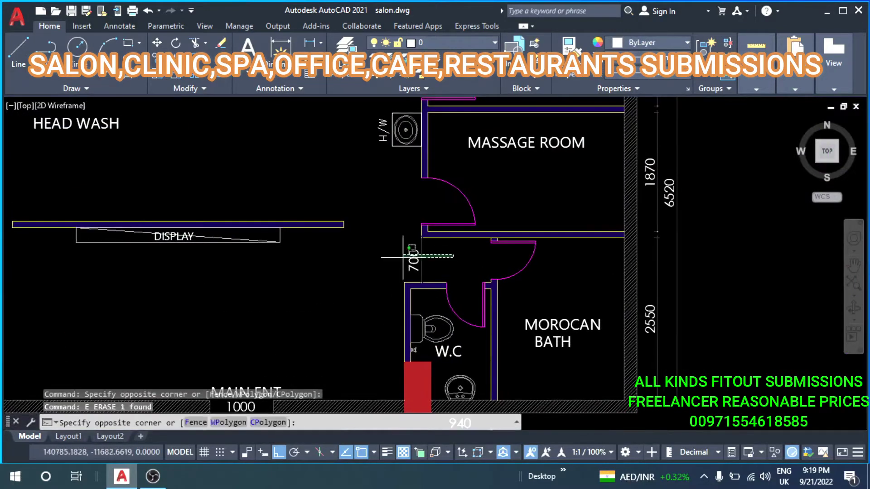
{"action": "left_click", "coordinate": [403, 256]}
{"action": "scroll", "coordinate": [403, 256], "scroll_direction": "down", "scroll_amount": 2}
{"action": "scroll", "coordinate": [407, 235], "scroll_direction": "down", "scroll_amount": 2}
{"action": "scroll", "coordinate": [424, 198], "scroll_direction": "up", "scroll_amount": 4}
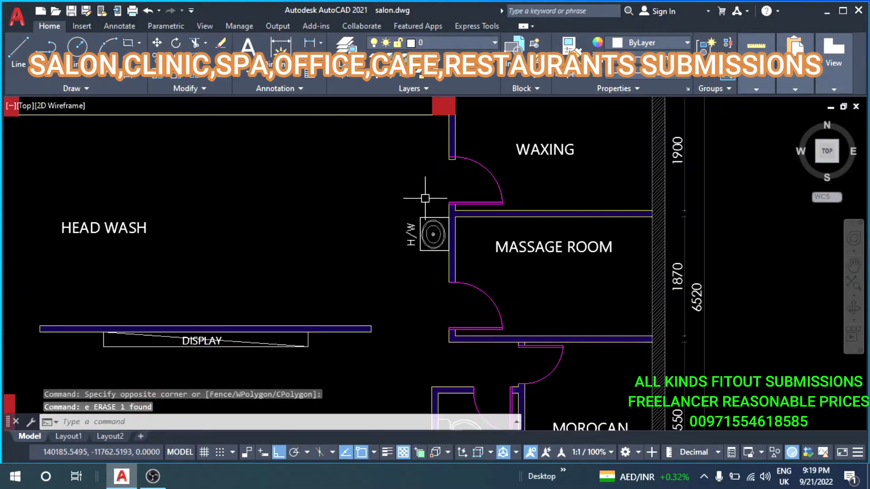
{"action": "left_click", "coordinate": [424, 198]}
{"action": "left_click", "coordinate": [408, 252]}
{"action": "type", "text": "E"}
{"action": "key", "text": "Return"}
Zoom back out to the whole plan and cancel leftover commands.
{"action": "scroll", "coordinate": [415, 237], "scroll_direction": "down", "scroll_amount": 2}
{"action": "mouse_move", "coordinate": [325, 259]}
{"action": "middle_mouse_down"}
{"action": "mouse_move", "coordinate": [391, 232]}
{"action": "mouse_move", "coordinate": [335, 216]}
{"action": "middle_mouse_up"}
{"action": "scroll", "coordinate": [330, 222], "scroll_direction": "down", "scroll_amount": 2}
{"action": "scroll", "coordinate": [330, 231], "scroll_direction": "up", "scroll_amount": 3}
{"action": "scroll", "coordinate": [330, 231], "scroll_direction": "down", "scroll_amount": 1}
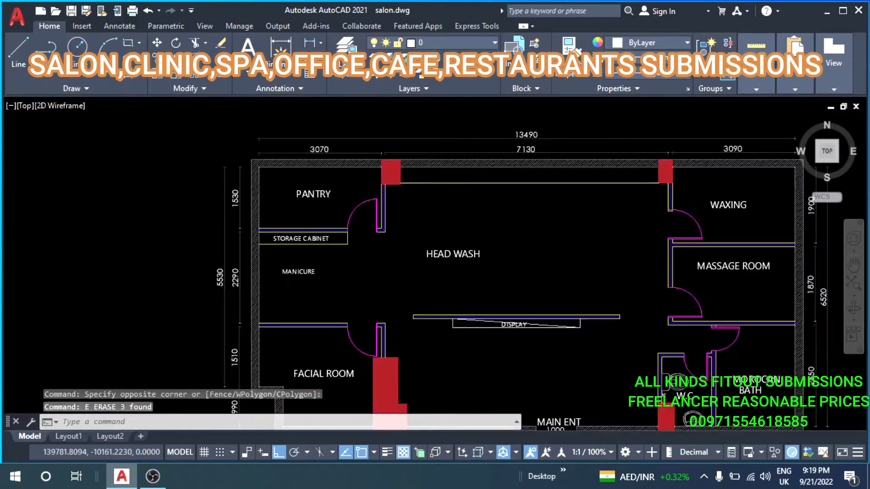
{"action": "scroll", "coordinate": [453, 236], "scroll_direction": "down", "scroll_amount": 2}
{"action": "key", "text": "Escape"}
{"action": "scroll", "coordinate": [453, 235], "scroll_direction": "up", "scroll_amount": 2}
{"action": "key", "text": "Escape"}
{"action": "scroll", "coordinate": [554, 152], "scroll_direction": "down", "scroll_amount": 2}
Window-select the right-hand plan and set its colour to grey in Properties.
{"action": "left_click", "coordinate": [547, 156]}
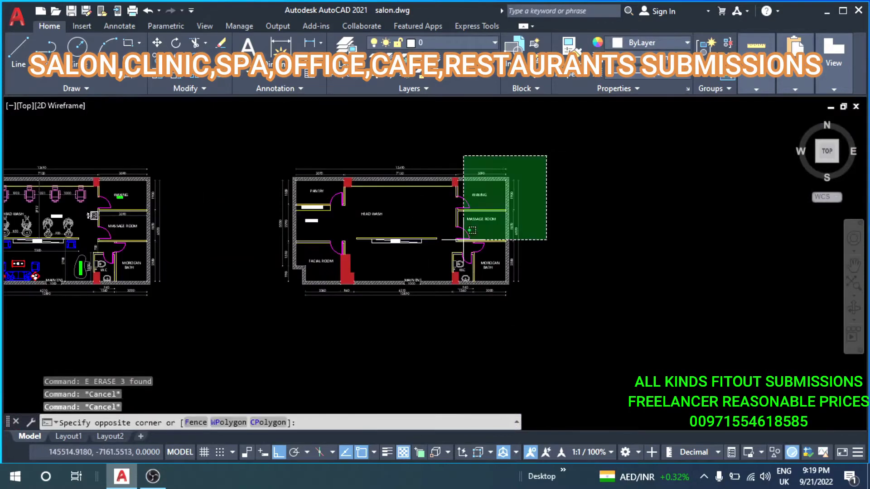
{"action": "left_click", "coordinate": [268, 317]}
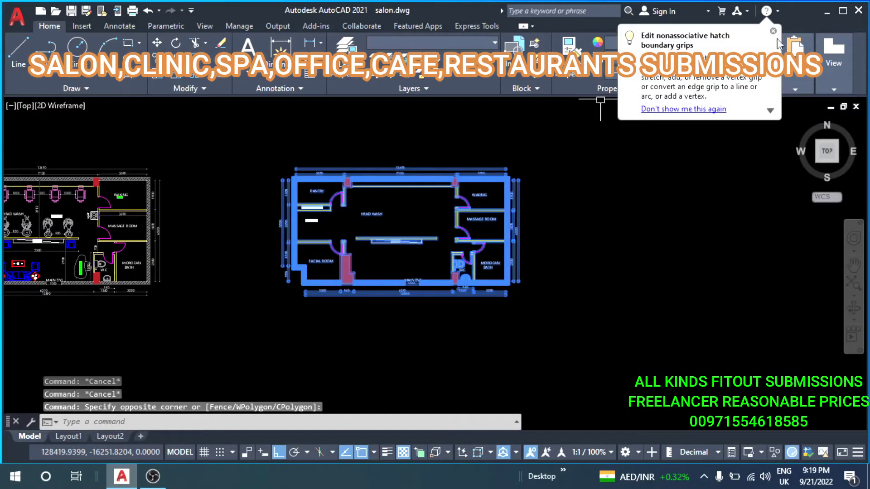
{"action": "left_click", "coordinate": [773, 31]}
{"action": "left_click", "coordinate": [665, 43]}
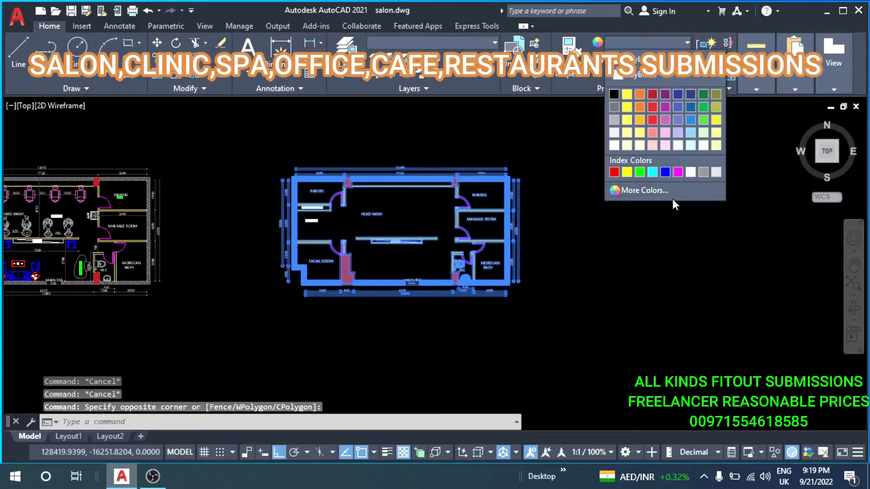
{"action": "left_click", "coordinate": [702, 174]}
{"action": "scroll", "coordinate": [399, 232], "scroll_direction": "up", "scroll_amount": 6}
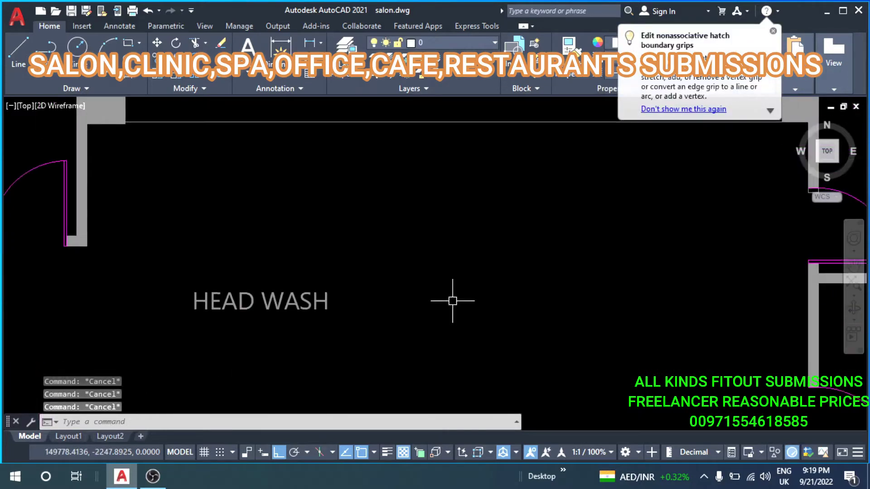
{"action": "scroll", "coordinate": [452, 299], "scroll_direction": "down", "scroll_amount": 2}
{"action": "scroll", "coordinate": [380, 257], "scroll_direction": "down", "scroll_amount": 1}
{"action": "scroll", "coordinate": [399, 239], "scroll_direction": "up", "scroll_amount": 1}
{"action": "scroll", "coordinate": [431, 245], "scroll_direction": "down", "scroll_amount": 1}
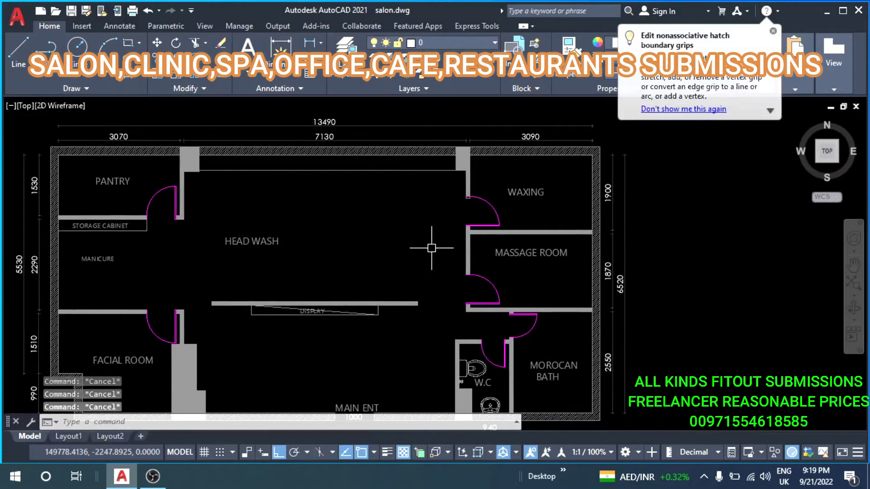
Draw a 200-radius circle in the HEAD WASH area.
{"action": "type", "text": "c"}
{"action": "key", "text": "Return"}
{"action": "scroll", "coordinate": [414, 236], "scroll_direction": "up", "scroll_amount": 4}
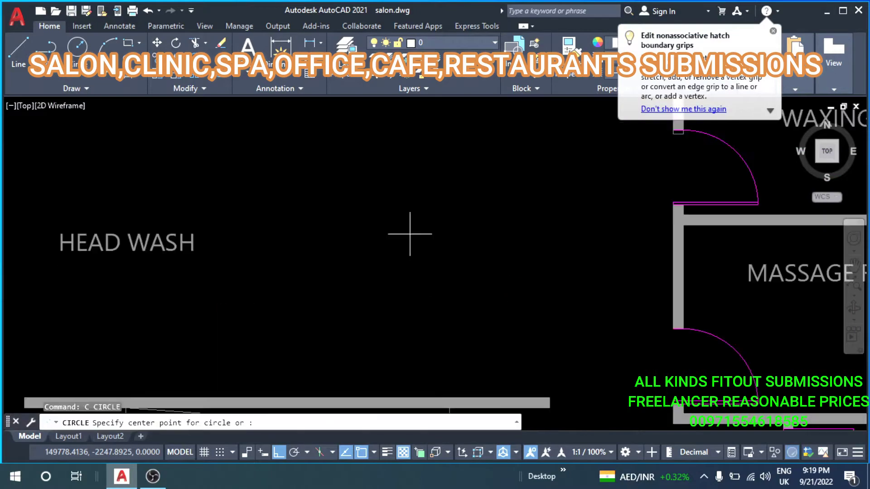
{"action": "left_click", "coordinate": [411, 233]}
{"action": "type", "text": "200"}
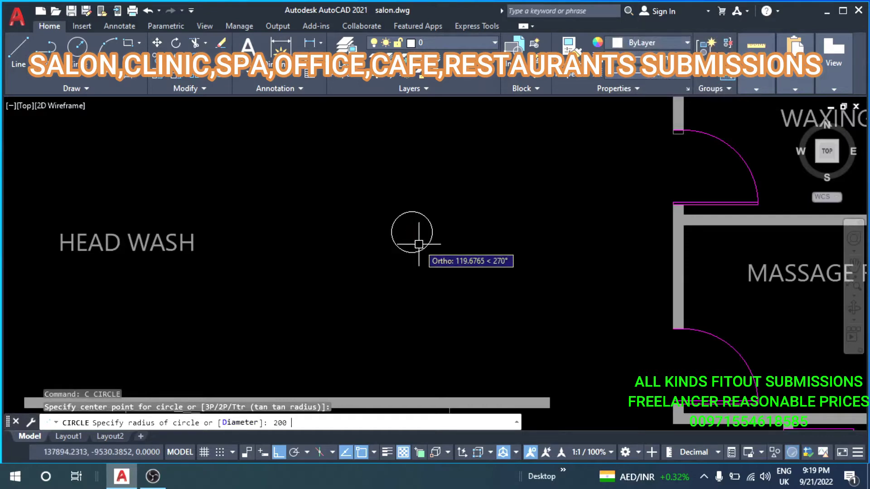
{"action": "key", "text": "Return"}
{"action": "scroll", "coordinate": [495, 278], "scroll_direction": "down", "scroll_amount": 2}
Copy the MASSAGE ROOM label to a spot beside the new circle.
{"action": "middle_click_drag", "start_coordinate": [495, 278], "coordinate": [437, 258]}
{"action": "key", "text": "Escape"}
{"action": "key", "text": "Escape"}
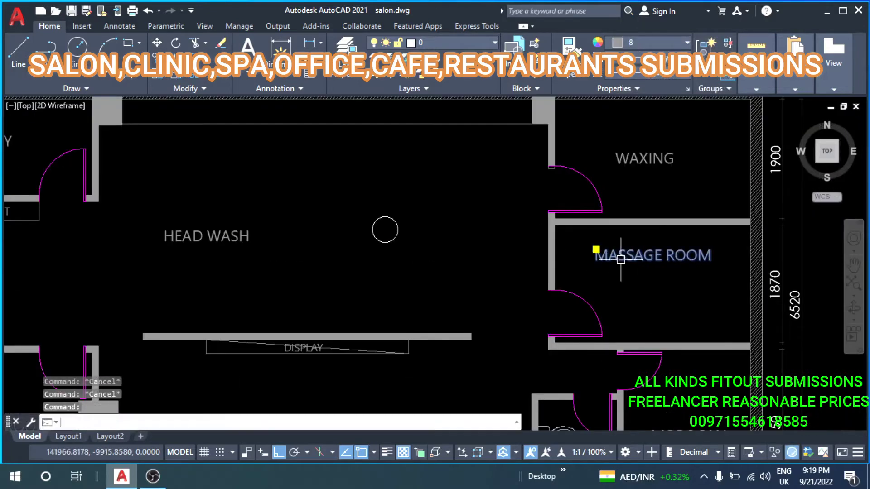
{"action": "type", "text": "co"}
{"action": "key", "text": "Return"}
{"action": "left_click", "coordinate": [620, 259]}
{"action": "scroll", "coordinate": [379, 273], "scroll_direction": "up", "scroll_amount": 2}
{"action": "left_click", "coordinate": [386, 244]}
{"action": "key", "text": "Escape"}
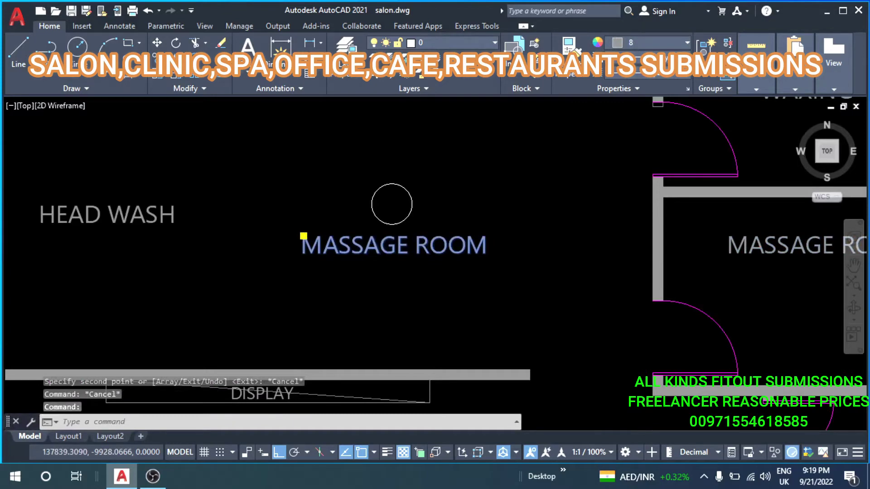
Change the copied label to S and move it to the circle's centre.
{"action": "double_click", "coordinate": [399, 245]}
{"action": "type", "text": "S"}
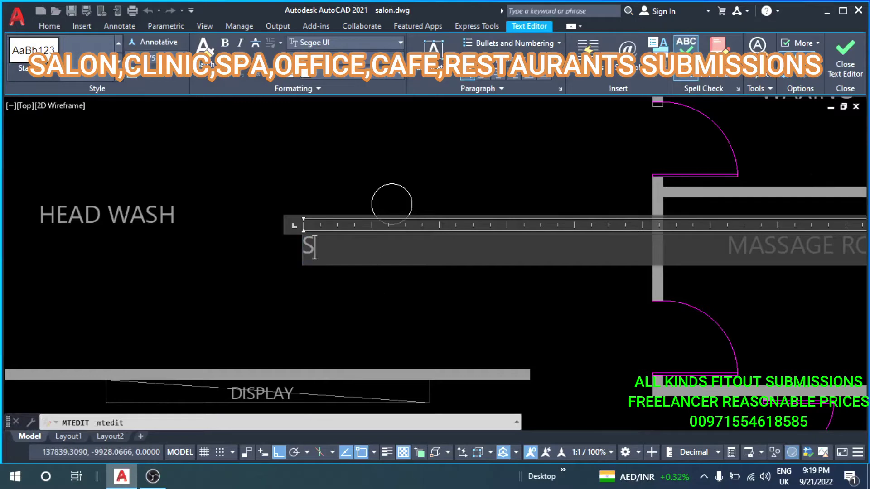
{"action": "key", "text": "Escape"}
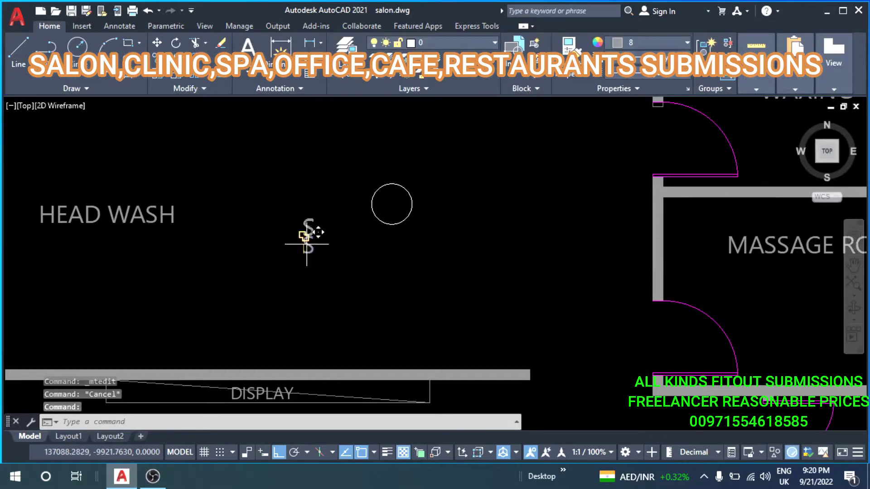
{"action": "type", "text": "m"}
{"action": "key", "text": "Return"}
{"action": "left_click", "coordinate": [305, 249]}
{"action": "scroll", "coordinate": [418, 208], "scroll_direction": "up", "scroll_amount": 3}
{"action": "middle_click_drag", "start_coordinate": [418, 208], "coordinate": [369, 240]}
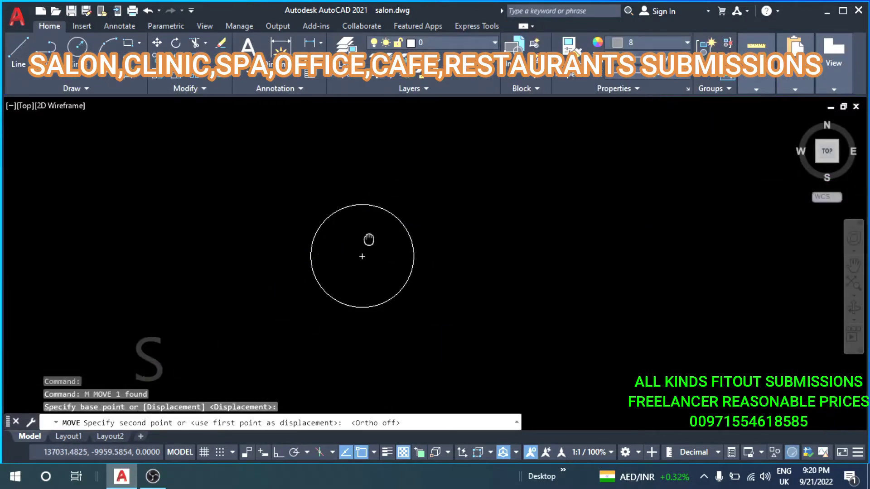
{"action": "left_click", "coordinate": [404, 231]}
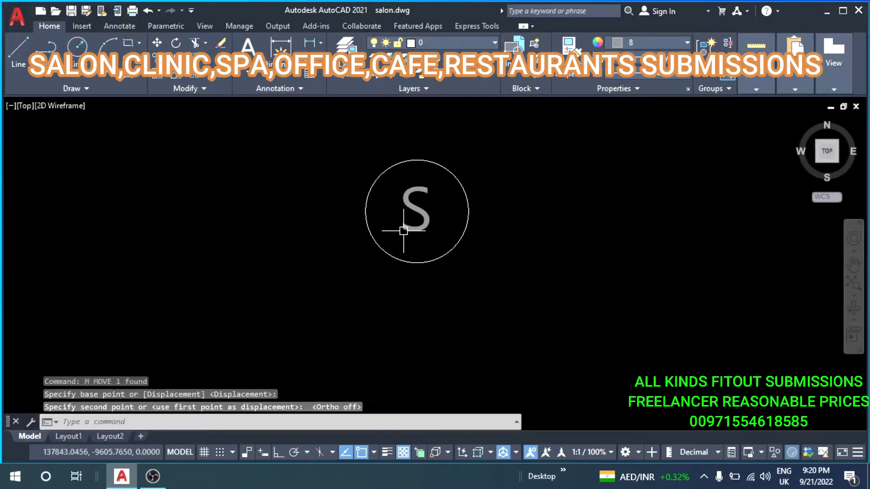
{"action": "key", "text": "Escape"}
{"action": "key", "text": "Escape"}
Shrink the circle so it fits tighter around the S.
{"action": "left_click", "coordinate": [472, 178]}
{"action": "left_click", "coordinate": [487, 211]}
{"action": "left_click", "coordinate": [468, 212]}
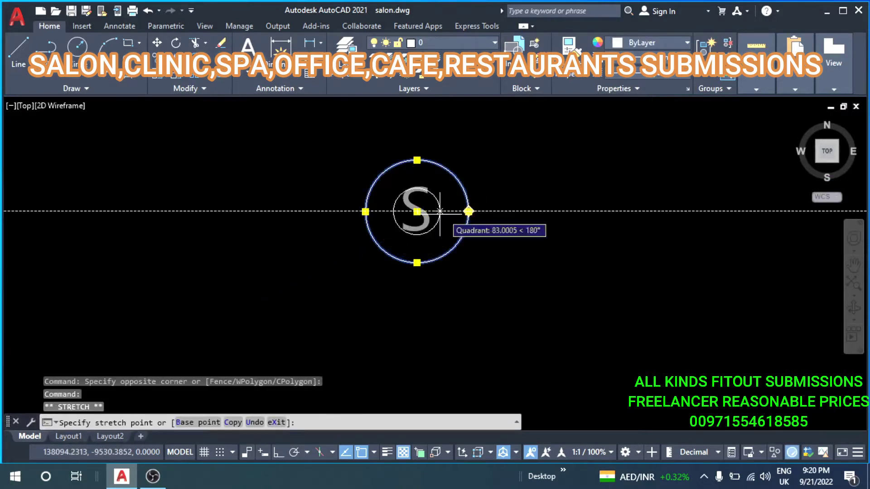
{"action": "scroll", "coordinate": [440, 214], "scroll_direction": "up", "scroll_amount": 3}
{"action": "left_click", "coordinate": [450, 212]}
{"action": "key", "text": "Escape"}
{"action": "key", "text": "Escape"}
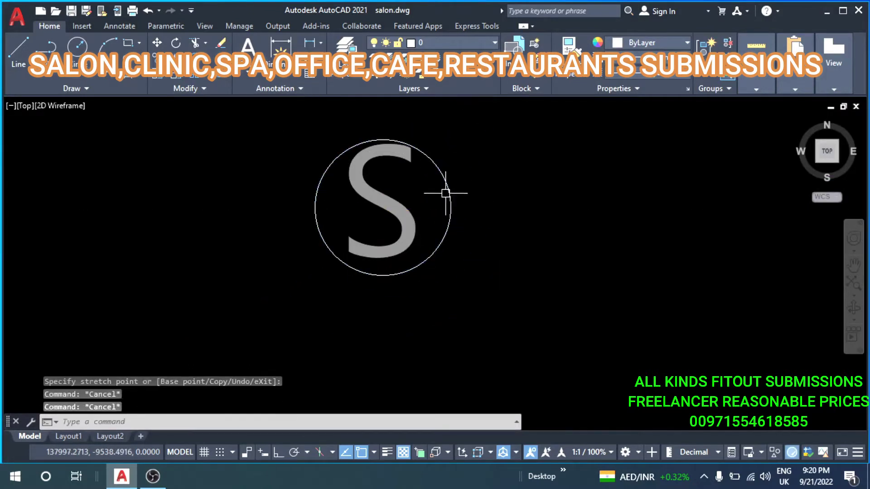
Reselect the circle and start a move, then cancel it.
{"action": "middle_click_drag", "start_coordinate": [446, 189], "coordinate": [445, 232]}
{"action": "left_click", "coordinate": [474, 209]}
{"action": "left_click", "coordinate": [460, 235]}
{"action": "type", "text": "m"}
{"action": "key", "text": "Return"}
{"action": "left_click", "coordinate": [484, 249]}
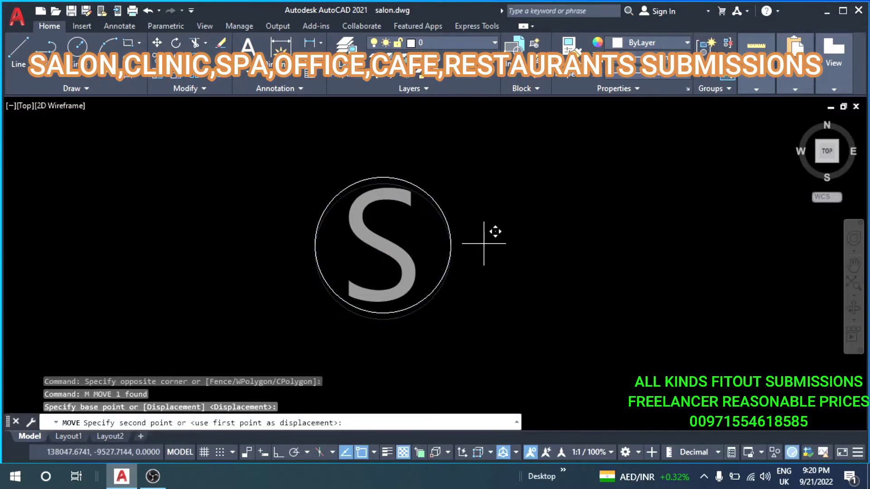
{"action": "key", "text": "Escape"}
{"action": "scroll", "coordinate": [452, 238], "scroll_direction": "down", "scroll_amount": 5}
{"action": "left_click", "coordinate": [462, 210]}
Set the circled S symbol's colour to Red.
{"action": "left_click", "coordinate": [390, 263]}
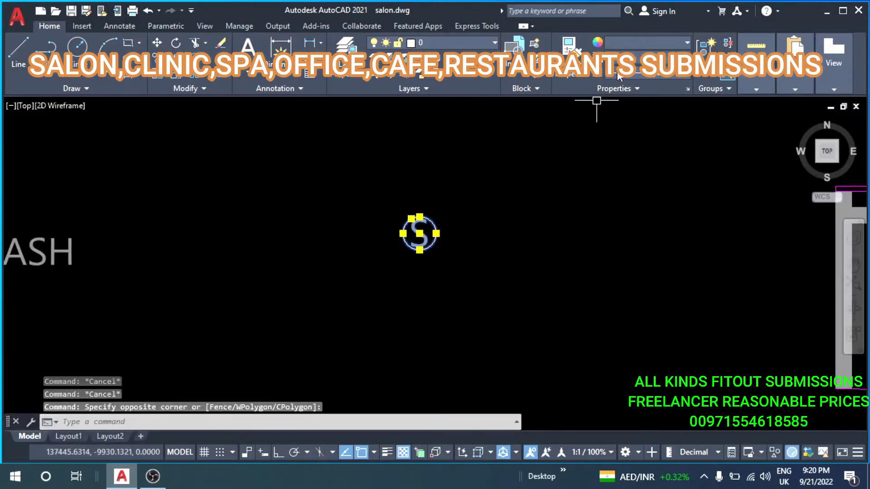
{"action": "left_click", "coordinate": [620, 75]}
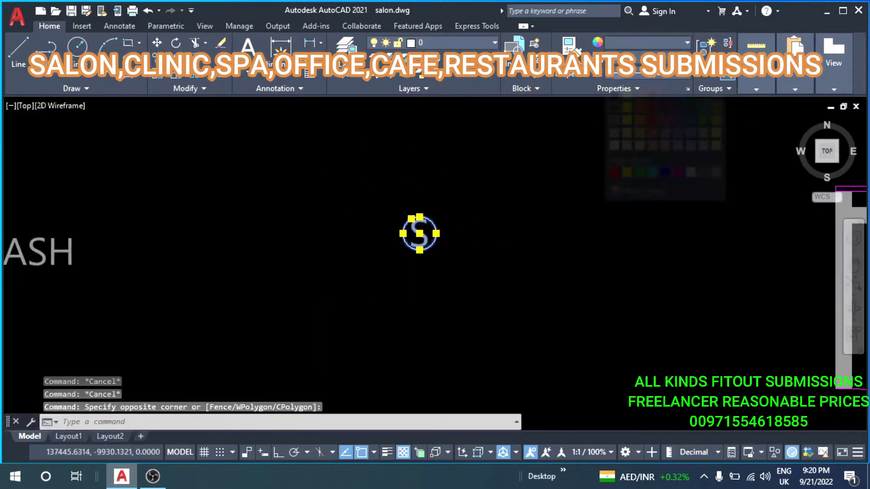
{"action": "left_click", "coordinate": [615, 172]}
{"action": "key", "text": "Escape"}
{"action": "key", "text": "Escape"}
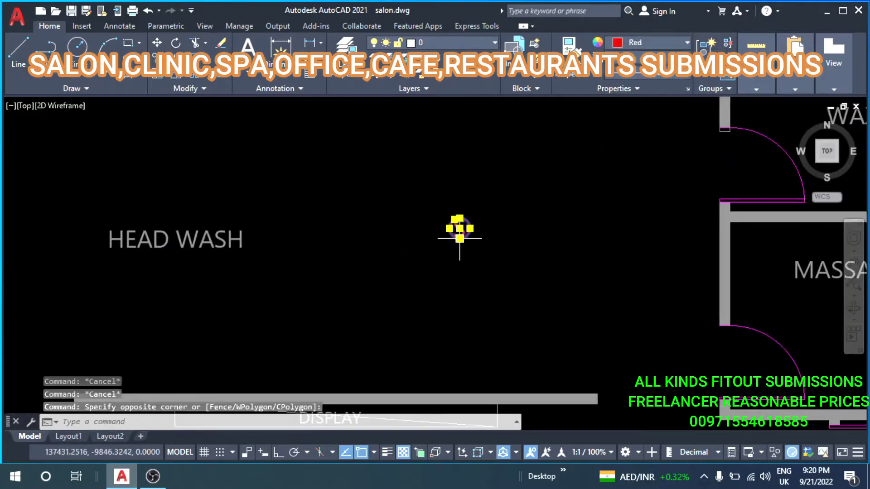
{"action": "key", "text": "Escape"}
{"action": "scroll", "coordinate": [460, 229], "scroll_direction": "down", "scroll_amount": 3}
{"action": "scroll", "coordinate": [449, 245], "scroll_direction": "up", "scroll_amount": 3}
Scale the red symbol by a factor of 1.2, then select circle and S together.
{"action": "left_click", "coordinate": [408, 252]}
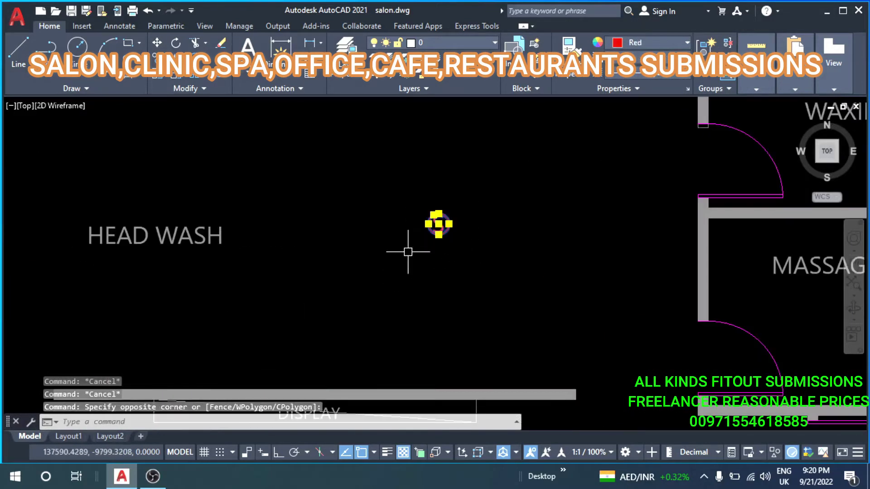
{"action": "type", "text": "sc"}
{"action": "key", "text": "Return"}
{"action": "scroll", "coordinate": [441, 233], "scroll_direction": "up", "scroll_amount": 2}
{"action": "left_click", "coordinate": [443, 224]}
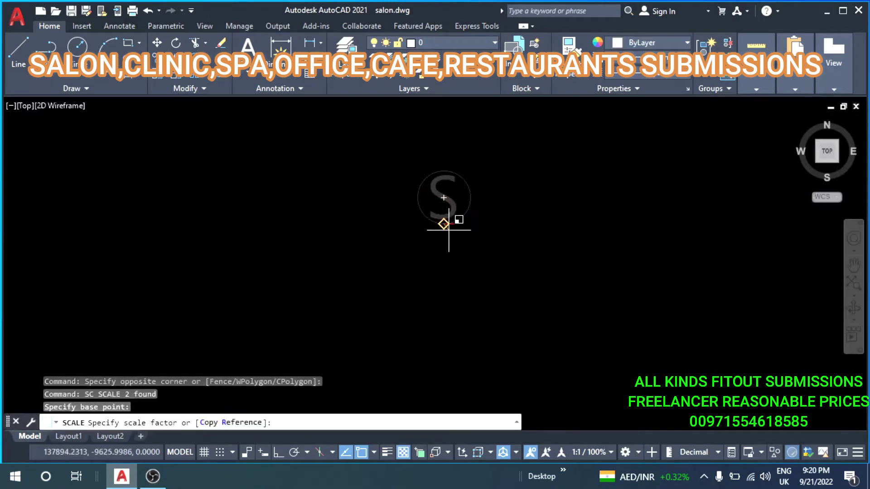
{"action": "key", "text": "Return"}
{"action": "scroll", "coordinate": [449, 230], "scroll_direction": "down", "scroll_amount": 3}
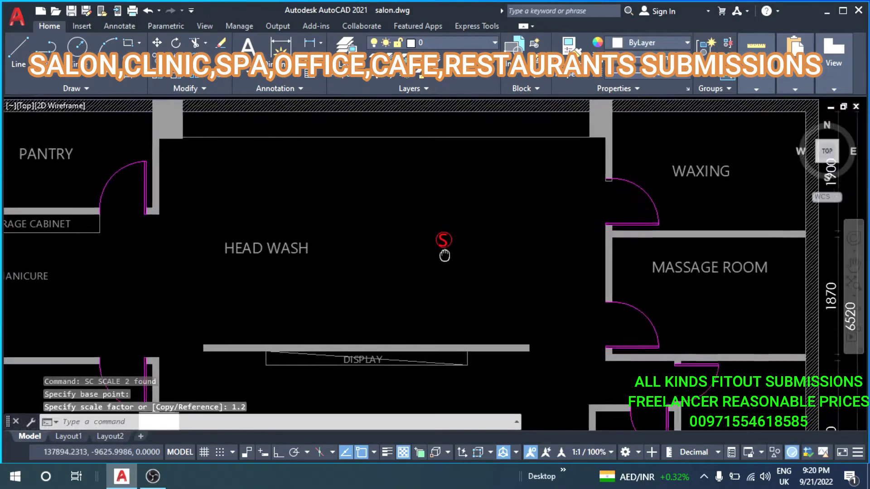
{"action": "key", "text": "Escape"}
{"action": "key", "text": "Escape"}
{"action": "left_click", "coordinate": [481, 219]}
{"action": "left_click", "coordinate": [423, 287]}
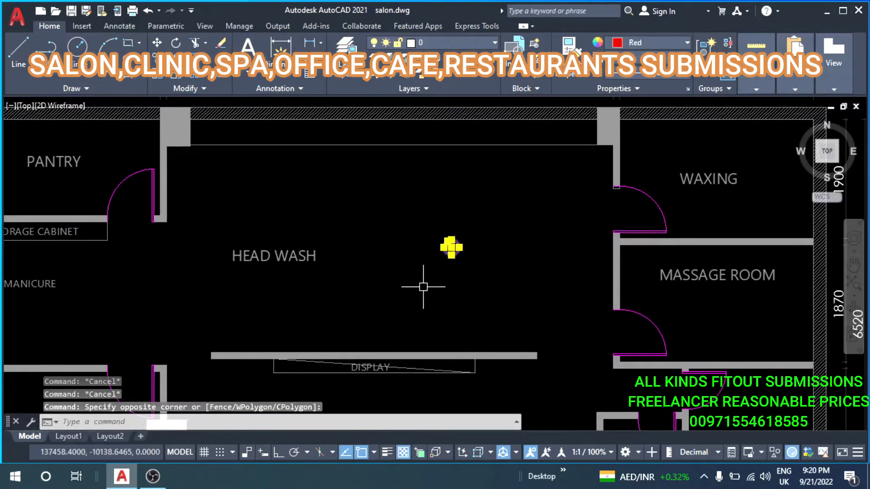
Define the selected circle and S as a block named SMOKE.
{"action": "type", "text": "b"}
{"action": "key", "text": "Return"}
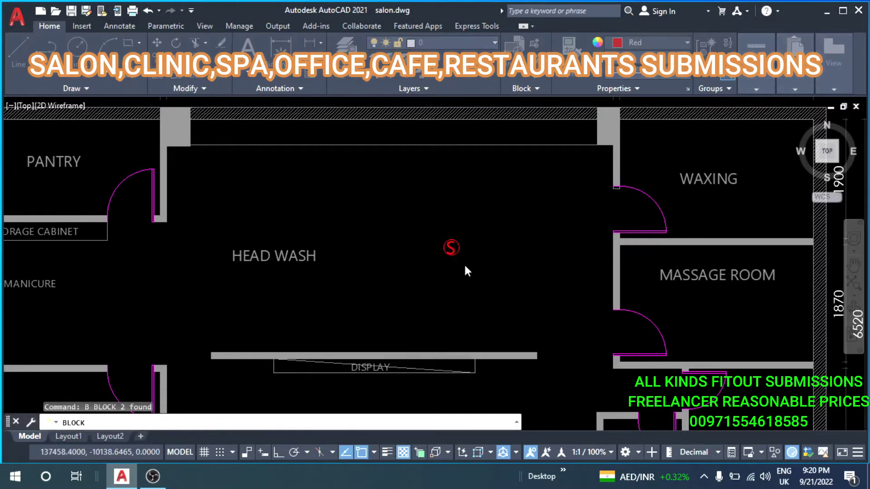
{"action": "type", "text": "SMOKE"}
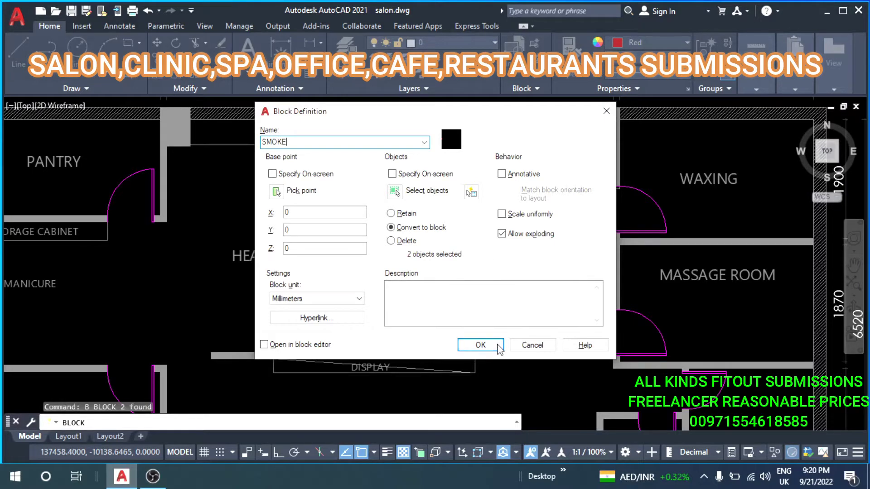
{"action": "left_click", "coordinate": [480, 345]}
{"action": "key", "text": "Escape"}
{"action": "key", "text": "Escape"}
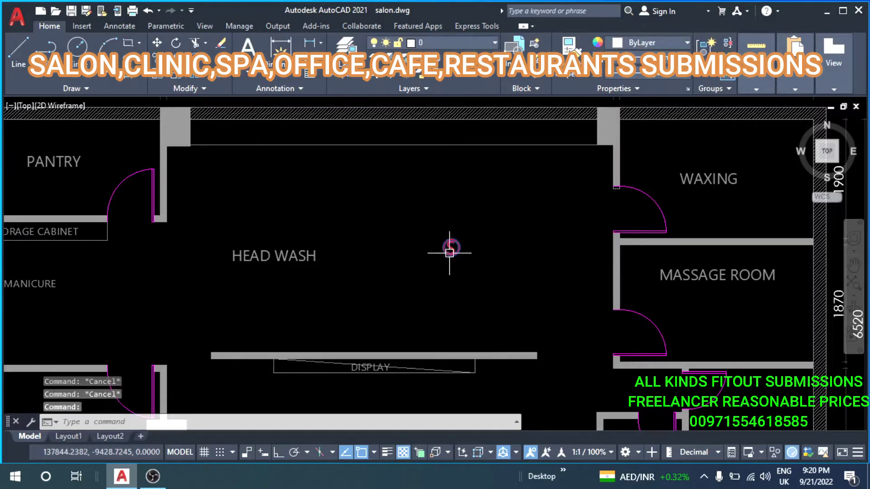
Select the SMOKE block and begin copying it.
{"action": "left_click", "coordinate": [449, 252]}
{"action": "middle_click_drag", "start_coordinate": [449, 252], "coordinate": [398, 254]}
{"action": "type", "text": "co"}
{"action": "key", "text": "Return"}
Place SMOKE block copies near WAXING and in the massage room.
{"action": "scroll", "coordinate": [400, 260], "scroll_direction": "up", "scroll_amount": 3}
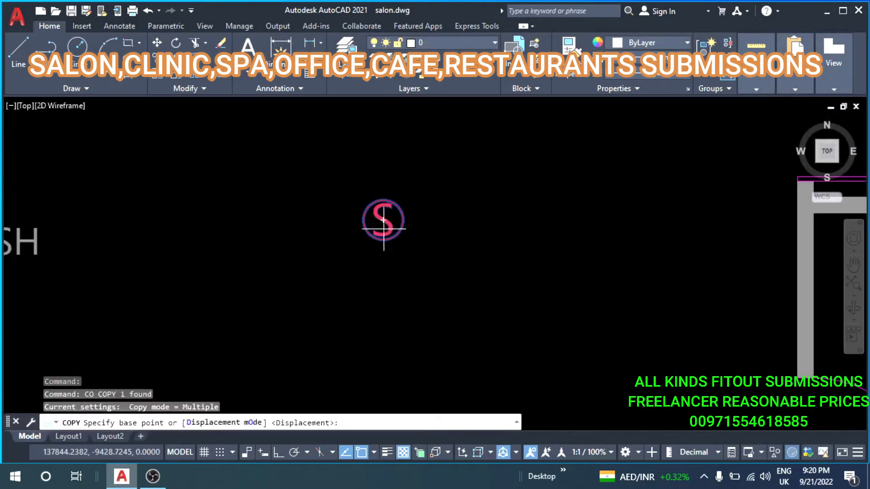
{"action": "left_click", "coordinate": [383, 221]}
{"action": "scroll", "coordinate": [382, 408], "scroll_direction": "down", "scroll_amount": 5}
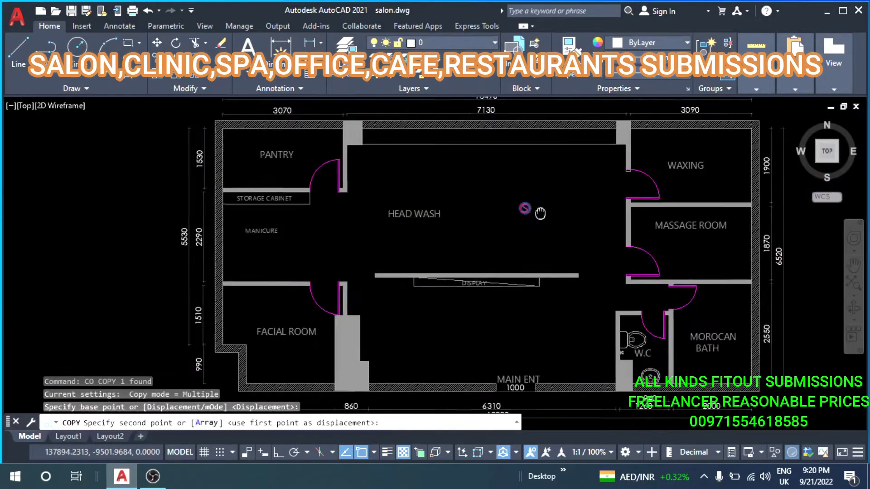
{"action": "scroll", "coordinate": [443, 262], "scroll_direction": "up", "scroll_amount": 5}
{"action": "scroll", "coordinate": [443, 262], "scroll_direction": "up", "scroll_amount": 5}
{"action": "scroll", "coordinate": [504, 253], "scroll_direction": "down", "scroll_amount": 3}
{"action": "scroll", "coordinate": [466, 223], "scroll_direction": "up", "scroll_amount": 2}
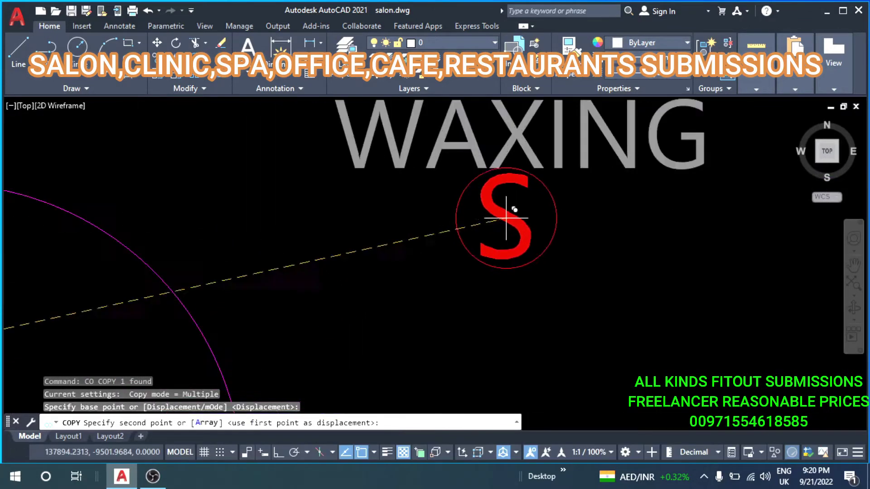
{"action": "left_click", "coordinate": [514, 213]}
{"action": "scroll", "coordinate": [513, 212], "scroll_direction": "down", "scroll_amount": 4}
{"action": "scroll", "coordinate": [476, 262], "scroll_direction": "down", "scroll_amount": 1}
{"action": "scroll", "coordinate": [473, 284], "scroll_direction": "up", "scroll_amount": 1}
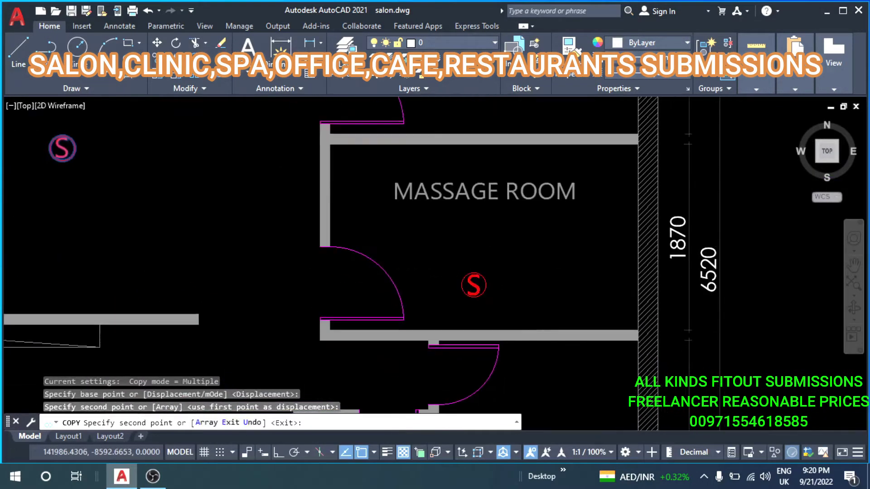
{"action": "left_click", "coordinate": [492, 240]}
Place more copies below the display, in the facial room and in the pantry.
{"action": "scroll", "coordinate": [492, 240], "scroll_direction": "down", "scroll_amount": 5}
{"action": "scroll", "coordinate": [460, 203], "scroll_direction": "up", "scroll_amount": 1}
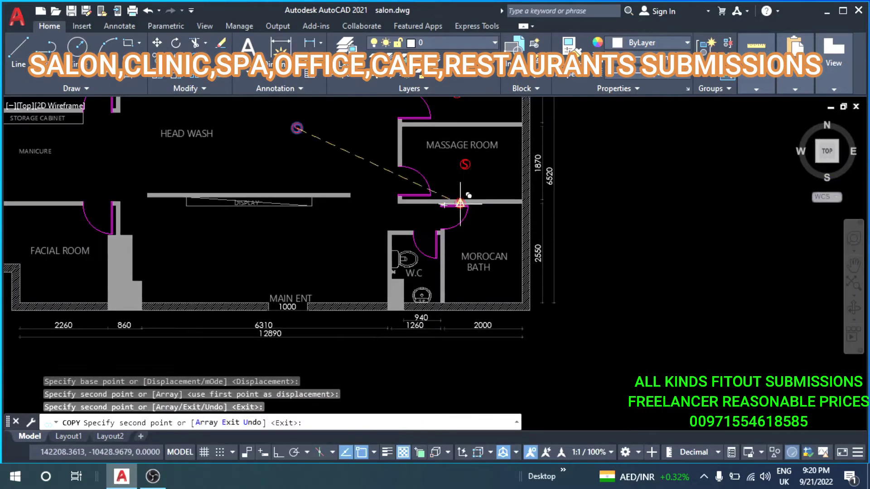
{"action": "scroll", "coordinate": [363, 237], "scroll_direction": "up", "scroll_amount": 2}
{"action": "scroll", "coordinate": [376, 246], "scroll_direction": "down", "scroll_amount": 2}
{"action": "scroll", "coordinate": [394, 257], "scroll_direction": "up", "scroll_amount": 4}
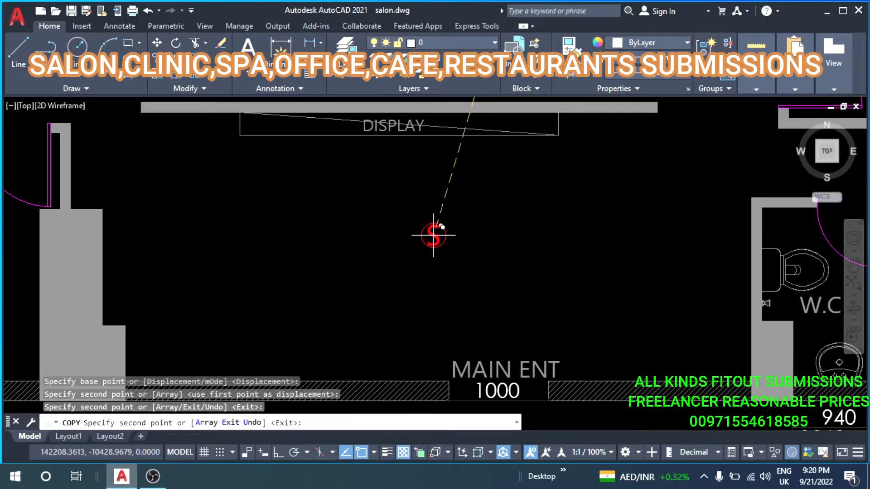
{"action": "left_click", "coordinate": [431, 236]}
{"action": "scroll", "coordinate": [457, 247], "scroll_direction": "down", "scroll_amount": 4}
{"action": "scroll", "coordinate": [414, 287], "scroll_direction": "up", "scroll_amount": 1}
{"action": "scroll", "coordinate": [361, 231], "scroll_direction": "up", "scroll_amount": 4}
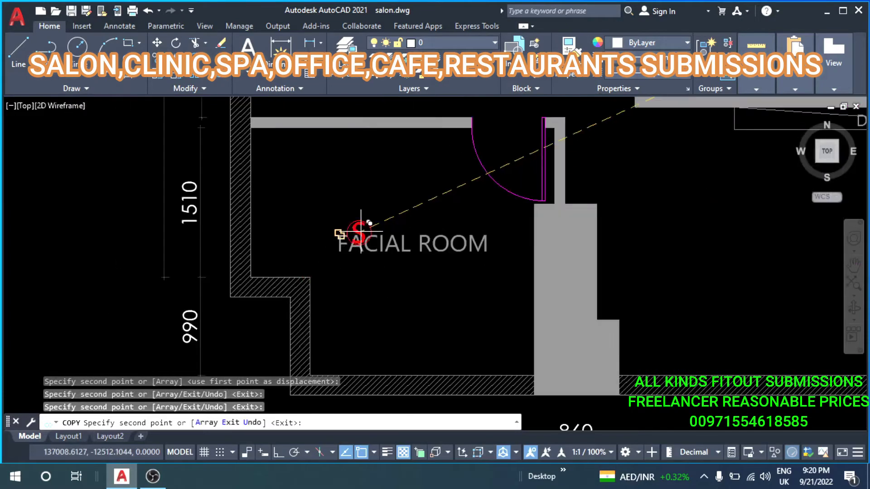
{"action": "left_click", "coordinate": [402, 213]}
{"action": "scroll", "coordinate": [406, 312], "scroll_direction": "down", "scroll_amount": 2}
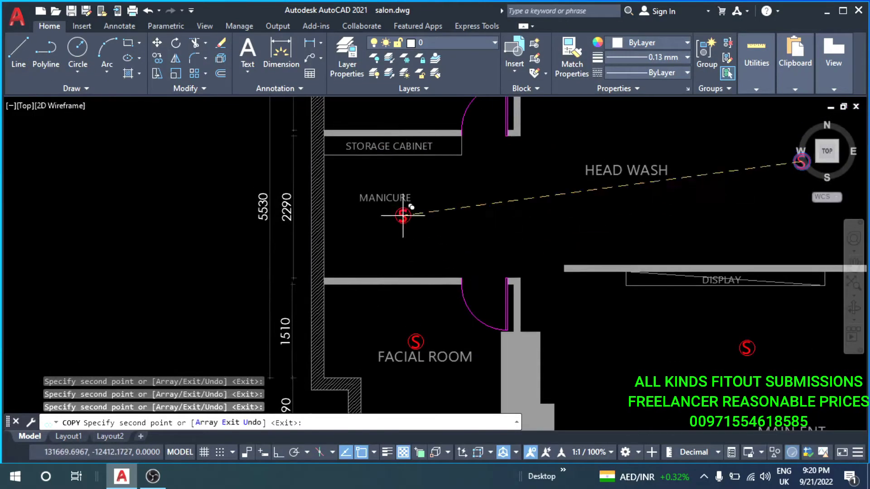
{"action": "scroll", "coordinate": [403, 215], "scroll_direction": "up", "scroll_amount": 3}
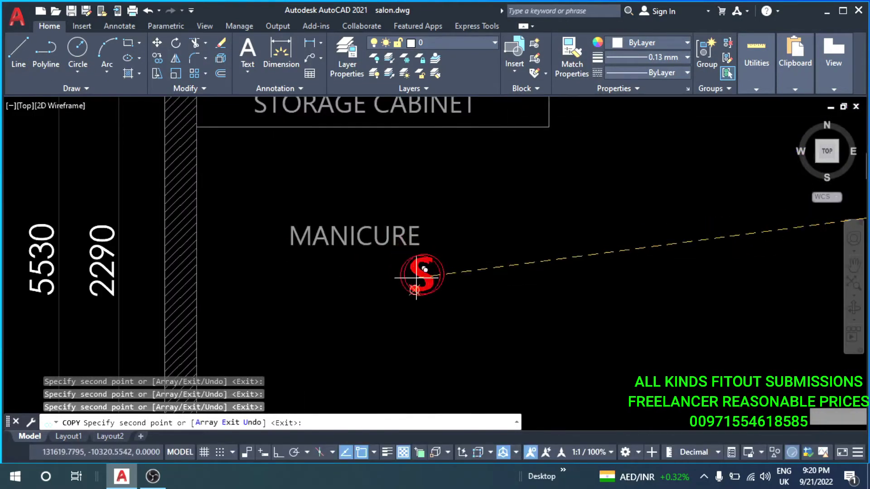
{"action": "scroll", "coordinate": [416, 277], "scroll_direction": "down", "scroll_amount": 4}
{"action": "scroll", "coordinate": [410, 226], "scroll_direction": "up", "scroll_amount": 4}
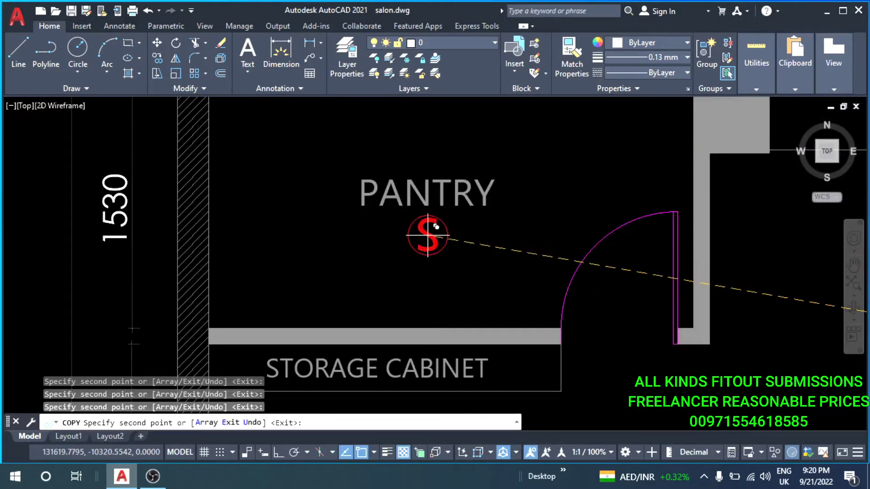
{"action": "scroll", "coordinate": [428, 235], "scroll_direction": "up", "scroll_amount": 2}
{"action": "left_click", "coordinate": [435, 229]}
{"action": "key", "text": "Escape"}
{"action": "key", "text": "Escape"}
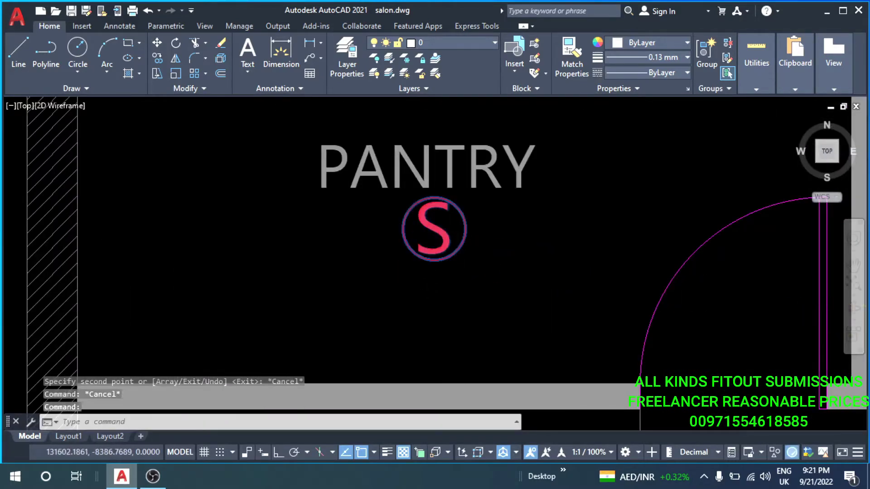
Explode the pantry symbol into separate pieces.
{"action": "double_click", "coordinate": [442, 251]}
{"action": "key", "text": "Escape"}
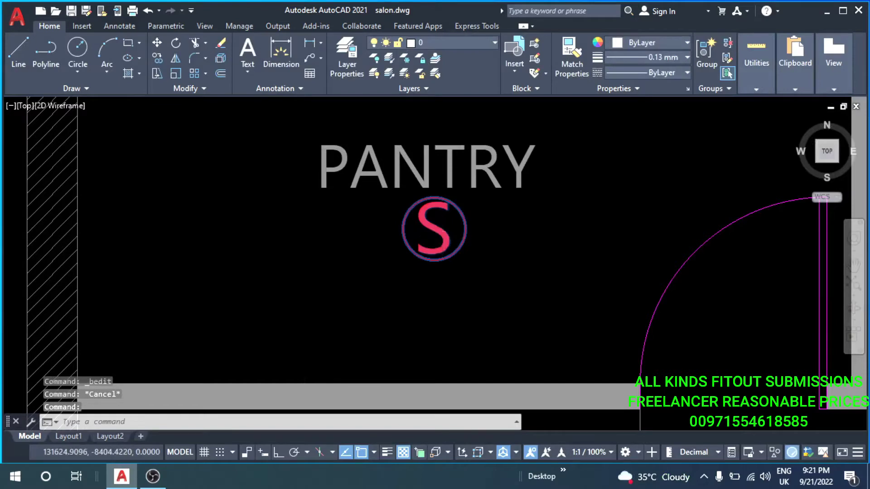
{"action": "type", "text": "x"}
{"action": "key", "text": "Return"}
{"action": "left_click", "coordinate": [439, 235]}
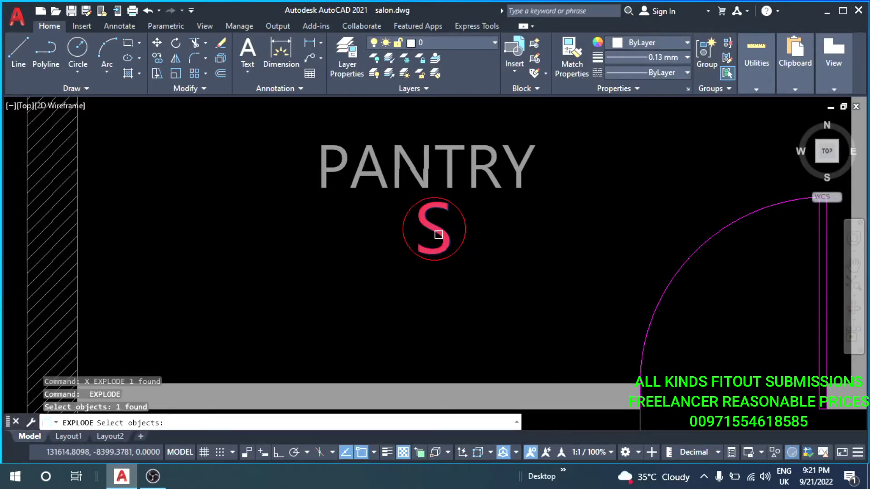
{"action": "key", "text": "Escape"}
{"action": "key", "text": "Escape"}
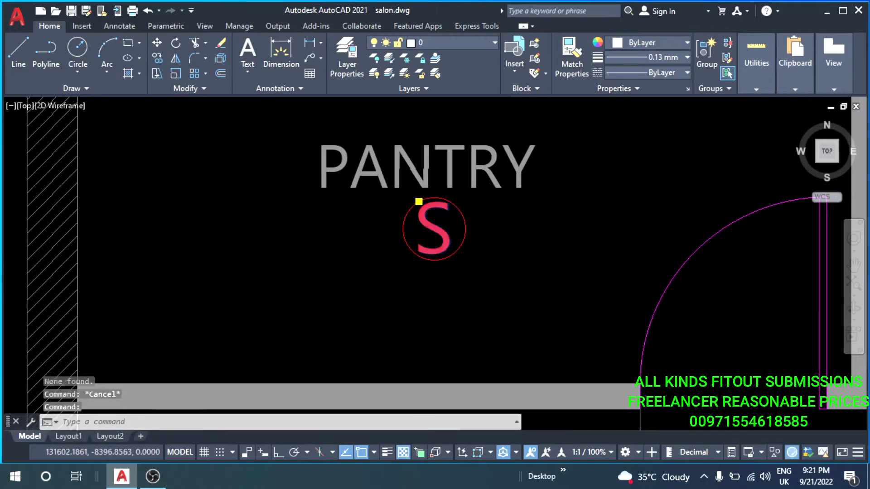
Change the pantry symbol's letter from S to H, then select it to move.
{"action": "double_click", "coordinate": [437, 235]}
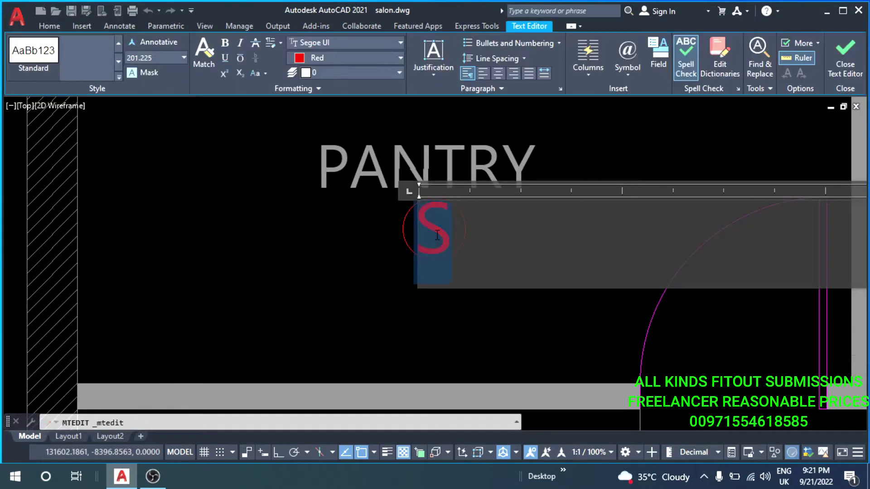
{"action": "type", "text": "H"}
{"action": "key", "text": "Escape"}
{"action": "scroll", "coordinate": [443, 228], "scroll_direction": "up", "scroll_amount": 2}
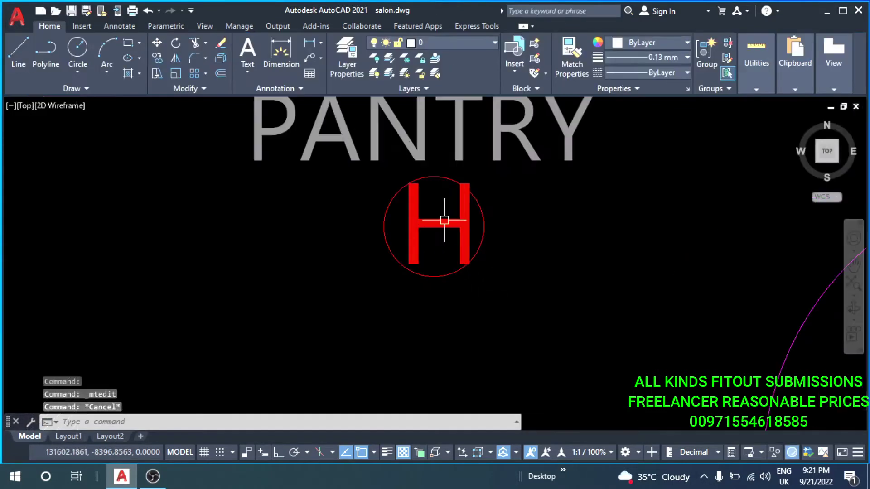
{"action": "left_click", "coordinate": [466, 243]}
{"action": "type", "text": "m"}
{"action": "key", "text": "Return"}
{"action": "left_click", "coordinate": [544, 248]}
Cancel the pending moves of the H and head wash symbols.
{"action": "key", "text": "Escape"}
{"action": "key", "text": "Escape"}
{"action": "scroll", "coordinate": [545, 248], "scroll_direction": "down", "scroll_amount": 3}
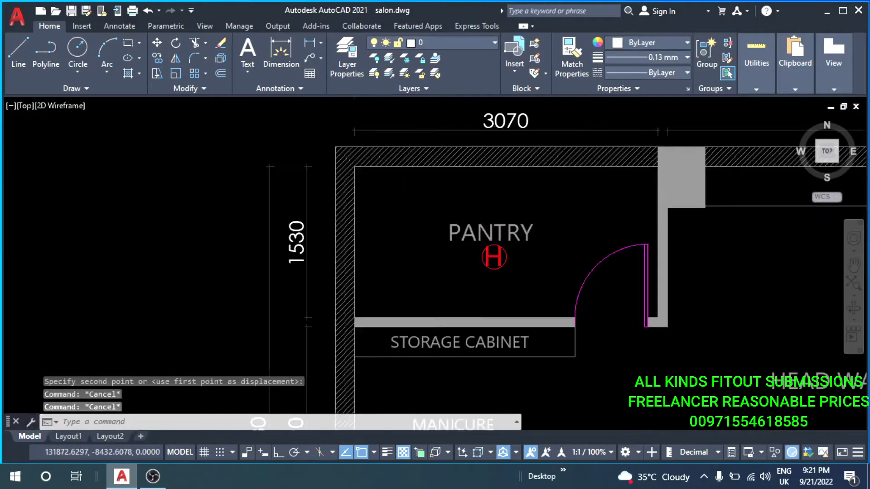
{"action": "scroll", "coordinate": [408, 203], "scroll_direction": "down", "scroll_amount": 3}
{"action": "scroll", "coordinate": [317, 177], "scroll_direction": "down", "scroll_amount": 2}
{"action": "scroll", "coordinate": [500, 214], "scroll_direction": "up", "scroll_amount": 4}
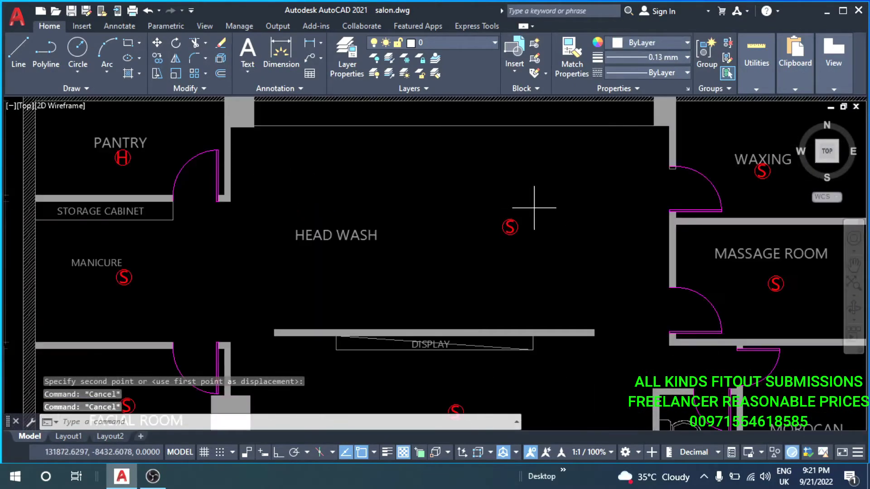
{"action": "left_click", "coordinate": [493, 246]}
{"action": "mouse_move", "coordinate": [493, 246]}
{"action": "middle_mouse_down"}
{"action": "mouse_move", "coordinate": [419, 235]}
{"action": "mouse_move", "coordinate": [471, 234]}
{"action": "middle_mouse_up"}
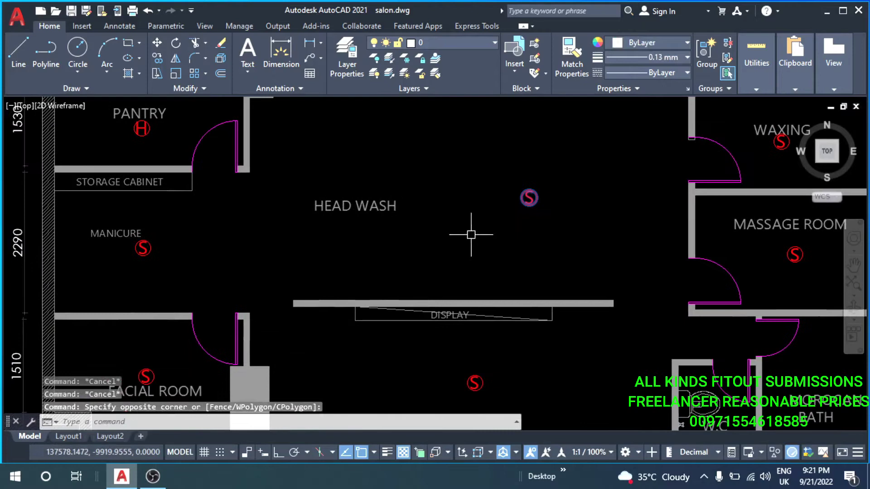
{"action": "left_click", "coordinate": [497, 249]}
{"action": "type", "text": "m"}
{"action": "key", "text": "Return"}
{"action": "left_click", "coordinate": [553, 256]}
{"action": "key", "text": "Escape"}
{"action": "key", "text": "Escape"}
{"action": "key", "text": "Escape"}
{"action": "scroll", "coordinate": [448, 231], "scroll_direction": "down", "scroll_amount": 4}
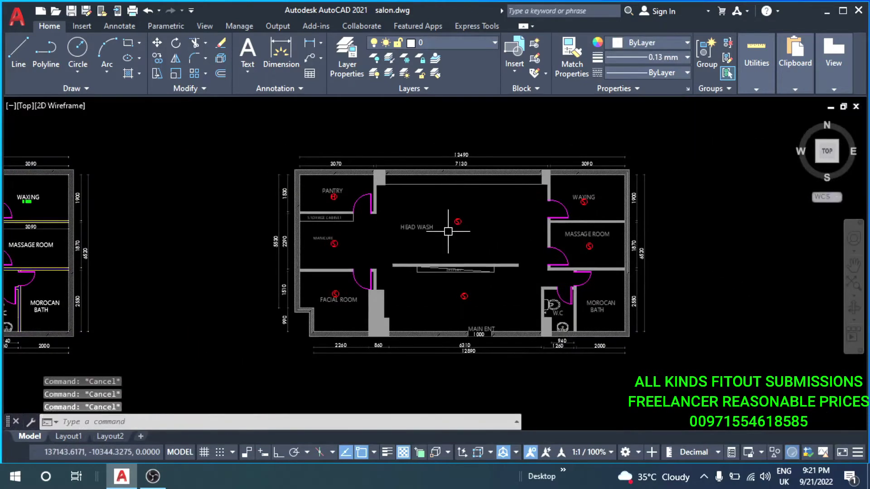
{"action": "type", "text": "D"}
{"action": "key", "text": "Escape"}
Pan and zoom the plan to centre the massage room's S symbol.
{"action": "scroll", "coordinate": [474, 175], "scroll_direction": "up", "scroll_amount": 3}
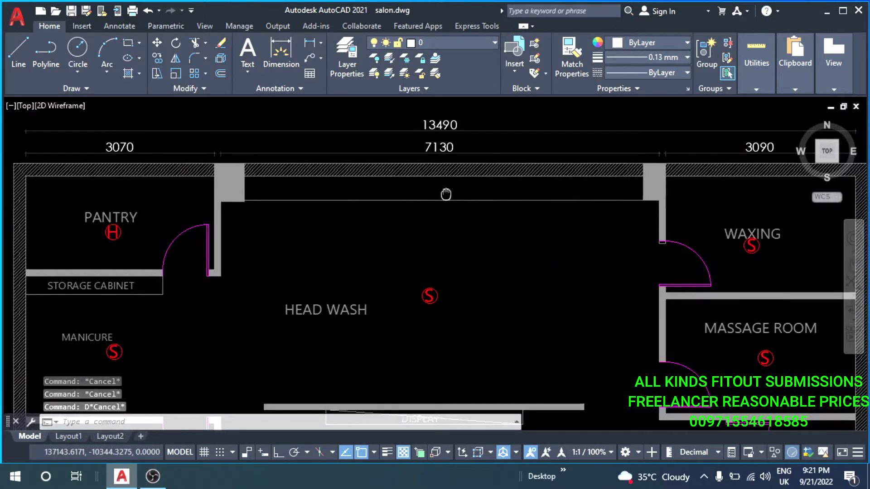
{"action": "scroll", "coordinate": [369, 233], "scroll_direction": "down", "scroll_amount": 3}
{"action": "mouse_move", "coordinate": [462, 228]}
{"action": "middle_mouse_down"}
{"action": "mouse_move", "coordinate": [485, 208]}
{"action": "mouse_move", "coordinate": [451, 165]}
{"action": "middle_mouse_up"}
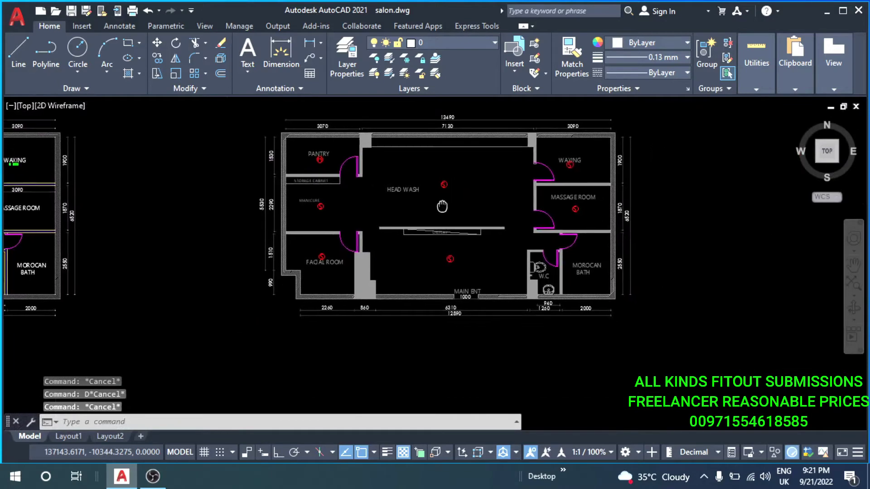
{"action": "middle_click_drag", "start_coordinate": [446, 233], "coordinate": [412, 272]}
{"action": "scroll", "coordinate": [411, 272], "scroll_direction": "down", "scroll_amount": 1}
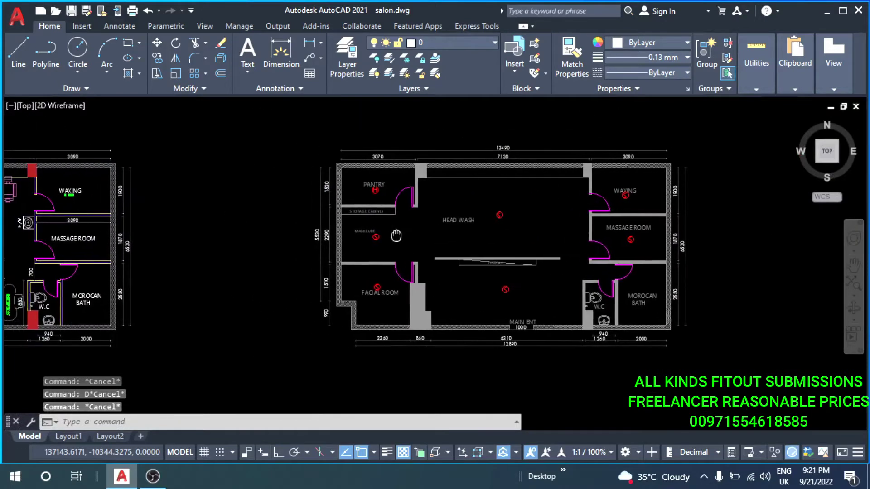
{"action": "scroll", "coordinate": [411, 272], "scroll_direction": "up", "scroll_amount": 1}
{"action": "middle_click_drag", "start_coordinate": [436, 233], "coordinate": [408, 246]}
{"action": "scroll", "coordinate": [414, 272], "scroll_direction": "up", "scroll_amount": 2}
{"action": "scroll", "coordinate": [417, 281], "scroll_direction": "up", "scroll_amount": 4}
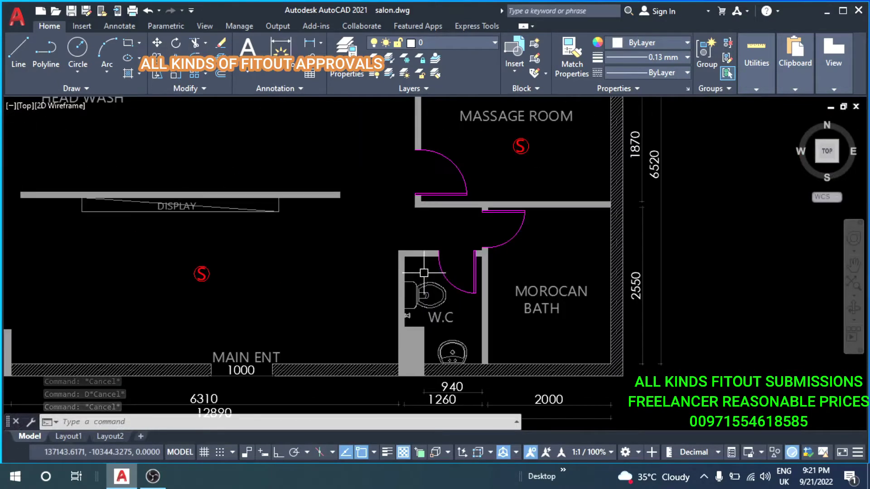
{"action": "scroll", "coordinate": [417, 281], "scroll_direction": "down", "scroll_amount": 5}
{"action": "scroll", "coordinate": [436, 282], "scroll_direction": "up", "scroll_amount": 3}
{"action": "scroll", "coordinate": [436, 282], "scroll_direction": "up", "scroll_amount": 1}
{"action": "scroll", "coordinate": [444, 267], "scroll_direction": "down", "scroll_amount": 1}
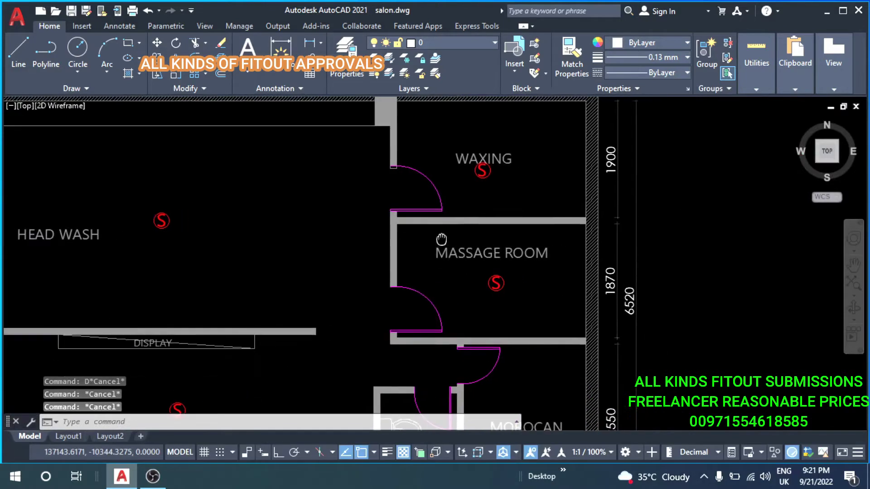
{"action": "middle_click_drag", "start_coordinate": [470, 239], "coordinate": [447, 244]}
Begin a polyline leader at the massage room symbol, then cancel it.
{"action": "type", "text": "pl"}
{"action": "key", "text": "Return"}
{"action": "scroll", "coordinate": [484, 280], "scroll_direction": "up", "scroll_amount": 4}
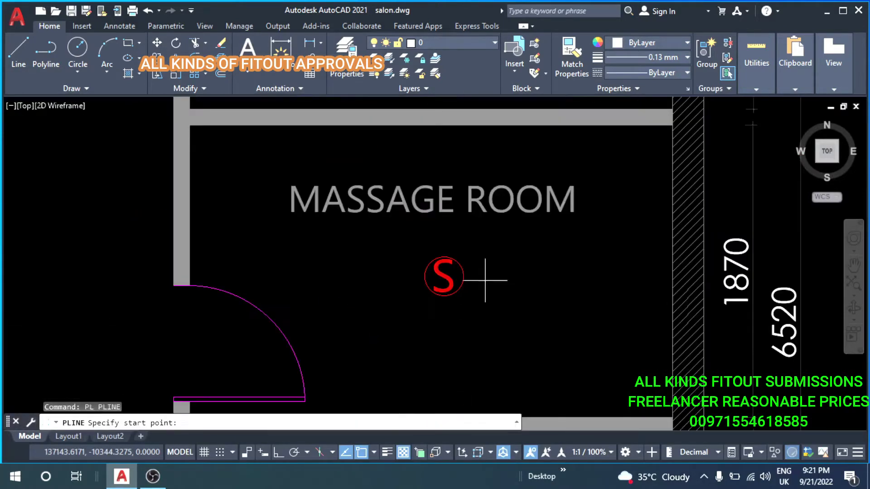
{"action": "left_click", "coordinate": [444, 258]}
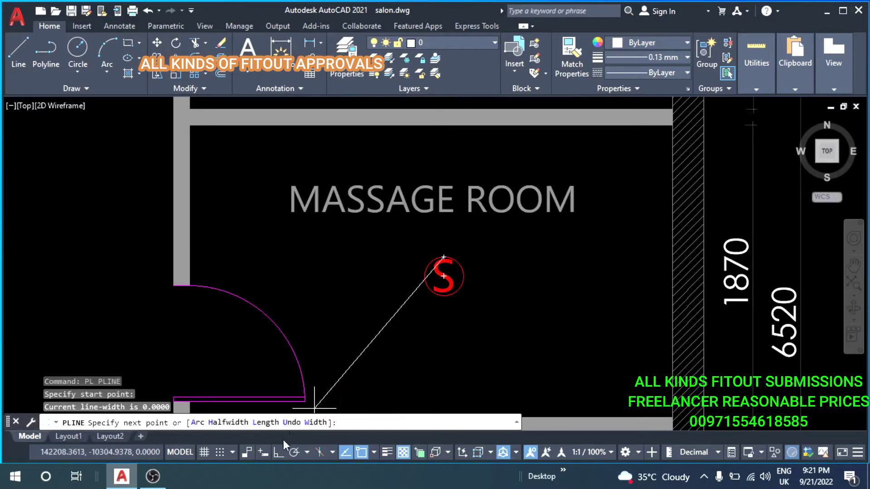
{"action": "scroll", "coordinate": [466, 398], "scroll_direction": "down", "scroll_amount": 4}
{"action": "scroll", "coordinate": [462, 221], "scroll_direction": "up", "scroll_amount": 6}
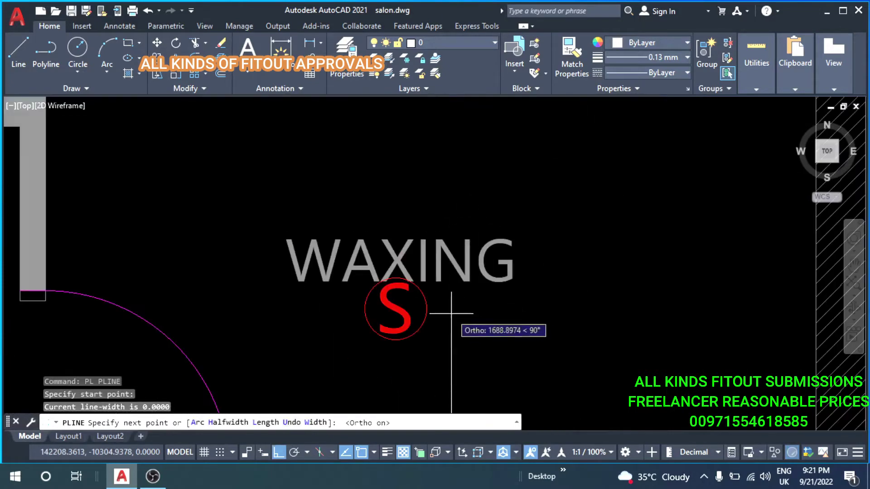
{"action": "key", "text": "Escape"}
Draw a polyline leader from the waxing room symbol straight down, then right.
{"action": "scroll", "coordinate": [422, 240], "scroll_direction": "down", "scroll_amount": 3}
{"action": "scroll", "coordinate": [423, 249], "scroll_direction": "up", "scroll_amount": 3}
{"action": "key", "text": "Return"}
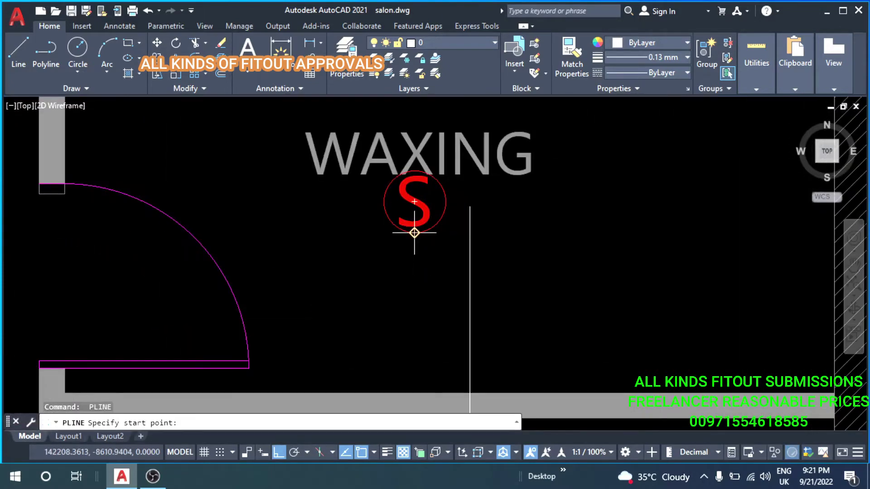
{"action": "left_click", "coordinate": [414, 232]}
{"action": "left_click", "coordinate": [414, 281]}
{"action": "left_click", "coordinate": [534, 282]}
{"action": "key", "text": "Escape"}
{"action": "middle_click_drag", "start_coordinate": [490, 297], "coordinate": [491, 251]}
Trim the excess leader line.
{"action": "type", "text": "T"}
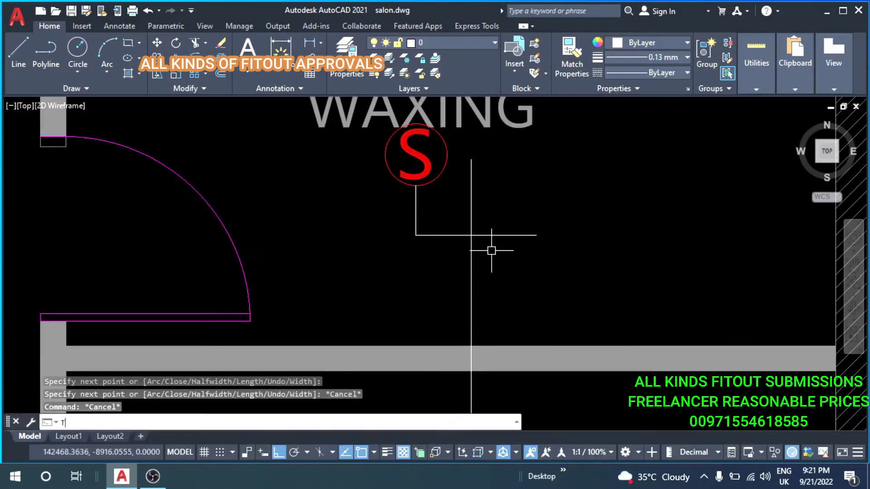
{"action": "type", "text": "R"}
{"action": "key", "text": "Return"}
{"action": "left_click", "coordinate": [489, 214]}
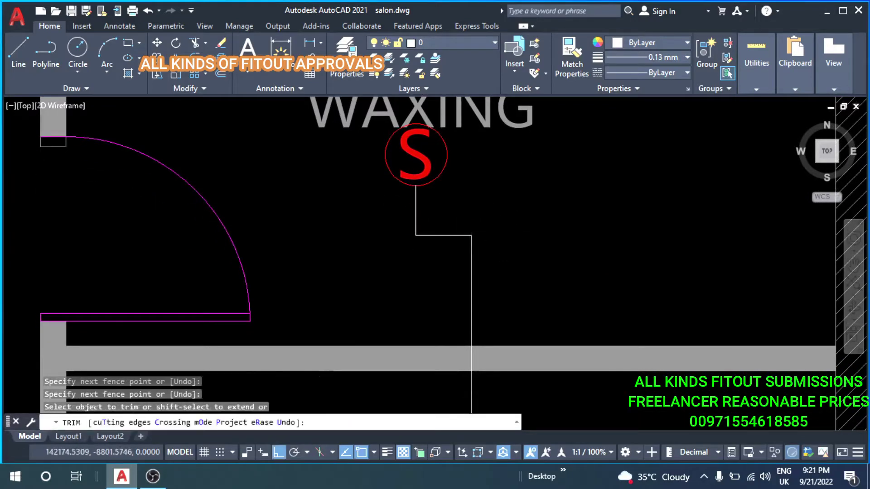
{"action": "key", "text": "Escape"}
{"action": "scroll", "coordinate": [826, 244], "scroll_direction": "down", "scroll_amount": 2}
Draw a horizontal polyline leader running left from the S symbol.
{"action": "type", "text": "pl"}
{"action": "key", "text": "Return"}
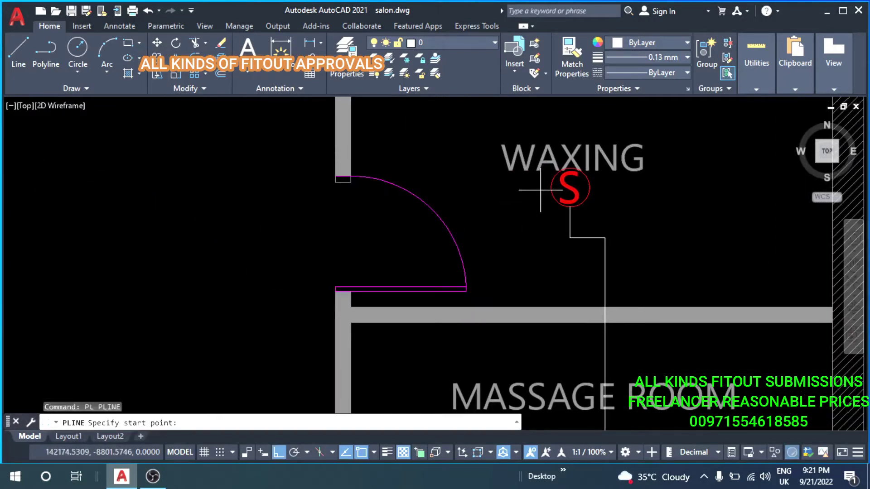
{"action": "left_click", "coordinate": [551, 187]}
{"action": "scroll", "coordinate": [550, 188], "scroll_direction": "down", "scroll_amount": 3}
{"action": "scroll", "coordinate": [443, 188], "scroll_direction": "up", "scroll_amount": 2}
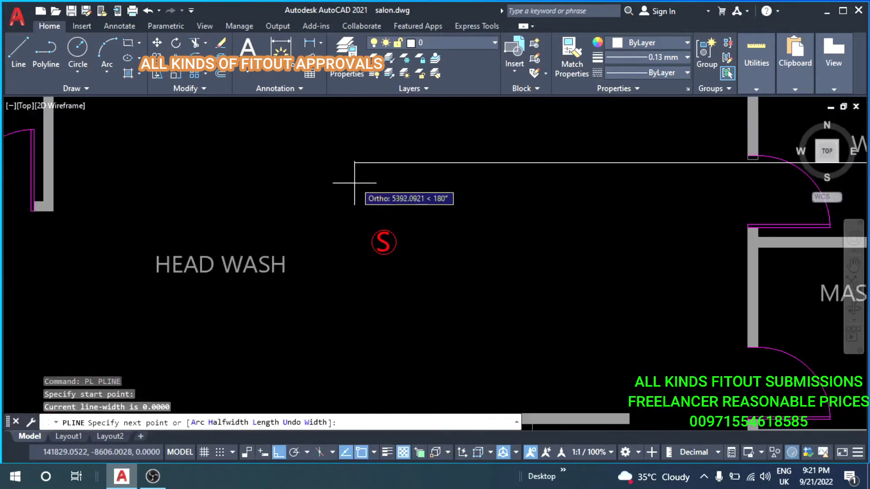
{"action": "left_click", "coordinate": [358, 163]}
{"action": "key", "text": "Escape"}
{"action": "scroll", "coordinate": [389, 219], "scroll_direction": "up", "scroll_amount": 2}
Draw a vertical wire segment up from the head wash symbol.
{"action": "key", "text": "Return"}
{"action": "left_click", "coordinate": [414, 244]}
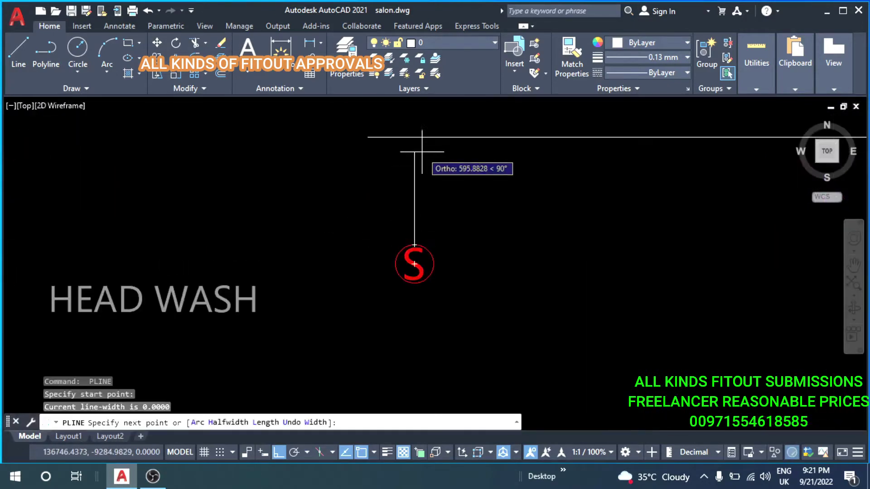
{"action": "left_click", "coordinate": [411, 138]}
{"action": "key", "text": "Escape"}
{"action": "scroll", "coordinate": [466, 207], "scroll_direction": "down", "scroll_amount": 2}
{"action": "scroll", "coordinate": [462, 228], "scroll_direction": "up", "scroll_amount": 2}
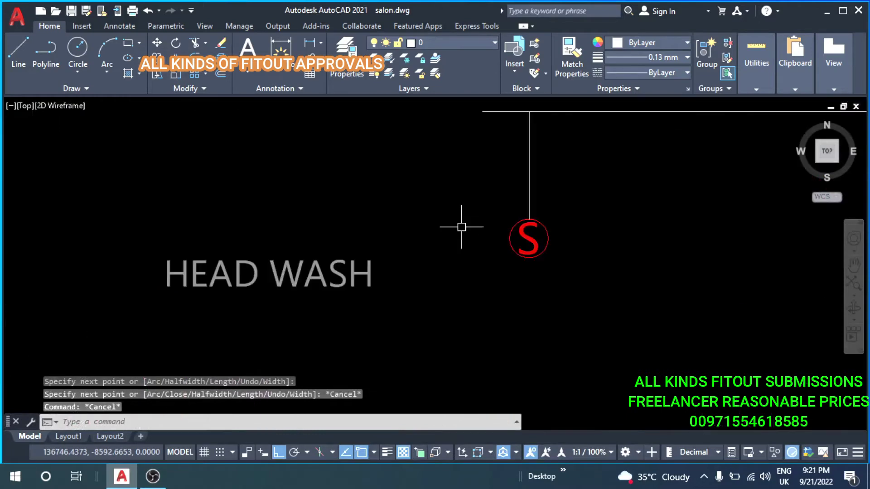
Draw a wire from the HEAD WASH S symbol left, then up toward PANTRY.
{"action": "key", "text": "Return"}
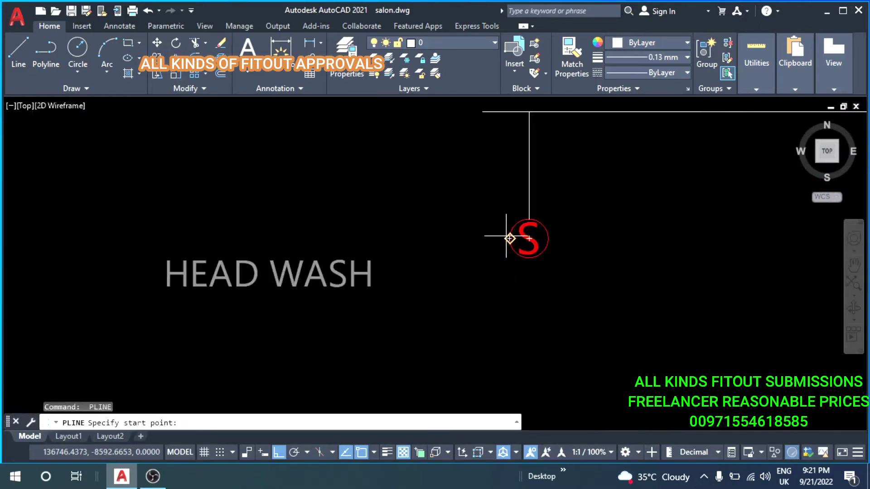
{"action": "left_click", "coordinate": [506, 236]}
{"action": "scroll", "coordinate": [506, 236], "scroll_direction": "down", "scroll_amount": 3}
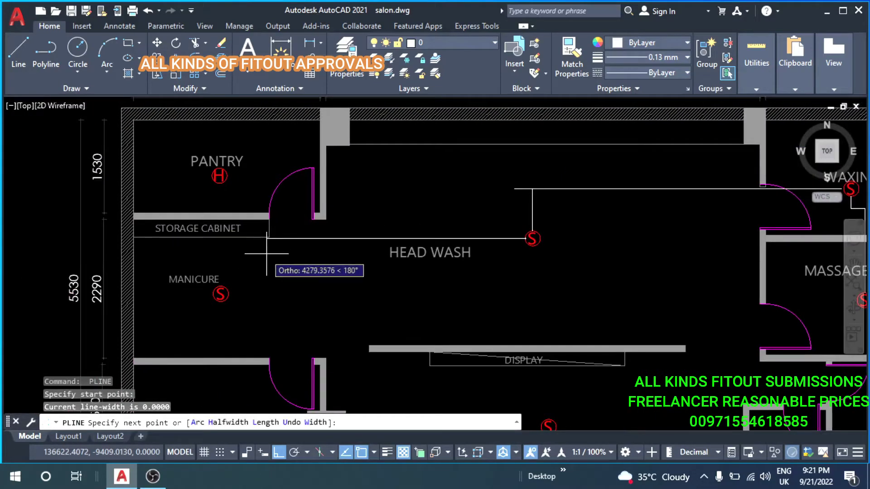
{"action": "scroll", "coordinate": [216, 253], "scroll_direction": "up", "scroll_amount": 4}
{"action": "left_click", "coordinate": [424, 227]}
{"action": "scroll", "coordinate": [423, 253], "scroll_direction": "down", "scroll_amount": 3}
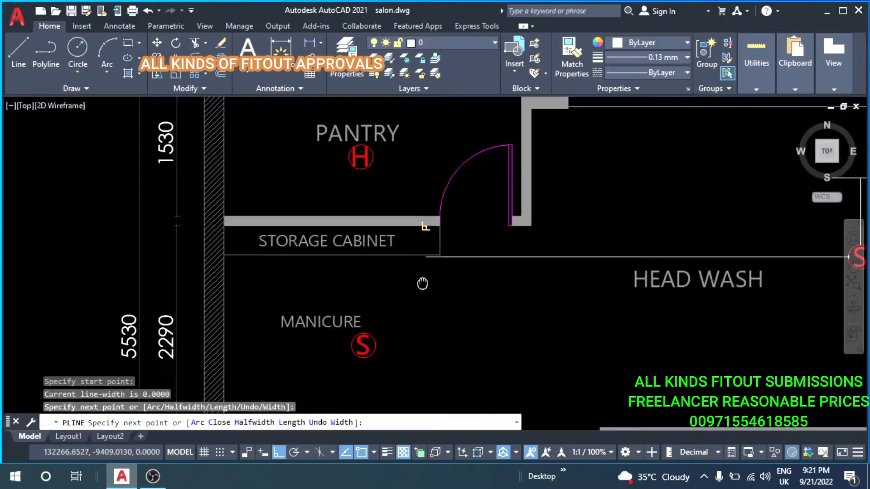
{"action": "scroll", "coordinate": [424, 272], "scroll_direction": "up", "scroll_amount": 2}
{"action": "left_click", "coordinate": [424, 221]}
{"action": "scroll", "coordinate": [367, 281], "scroll_direction": "up", "scroll_amount": 3}
Draw a wire running right from the edge of the H symbol.
{"action": "key", "text": "Return"}
{"action": "key", "text": "Return"}
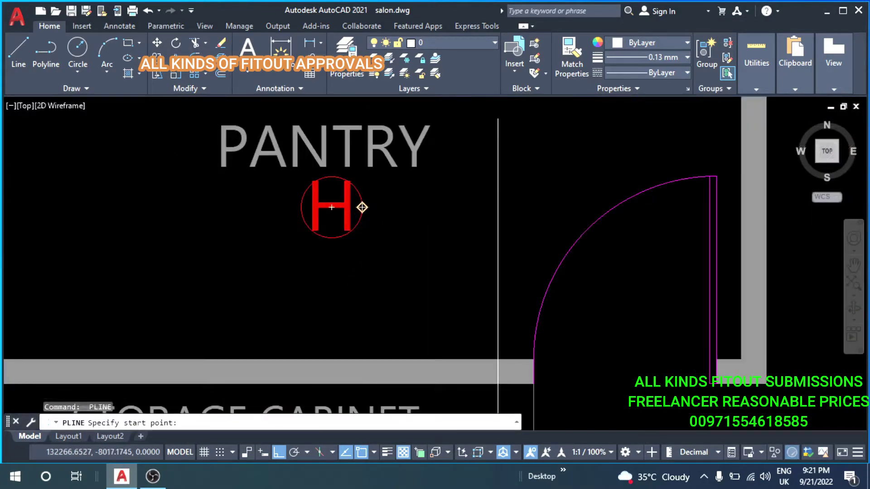
{"action": "left_click", "coordinate": [362, 207]}
{"action": "left_click", "coordinate": [514, 197]}
{"action": "key", "text": "Escape"}
Fillet the horizontal and vertical wires to form a square corner.
{"action": "type", "text": "f"}
{"action": "key", "text": "Return"}
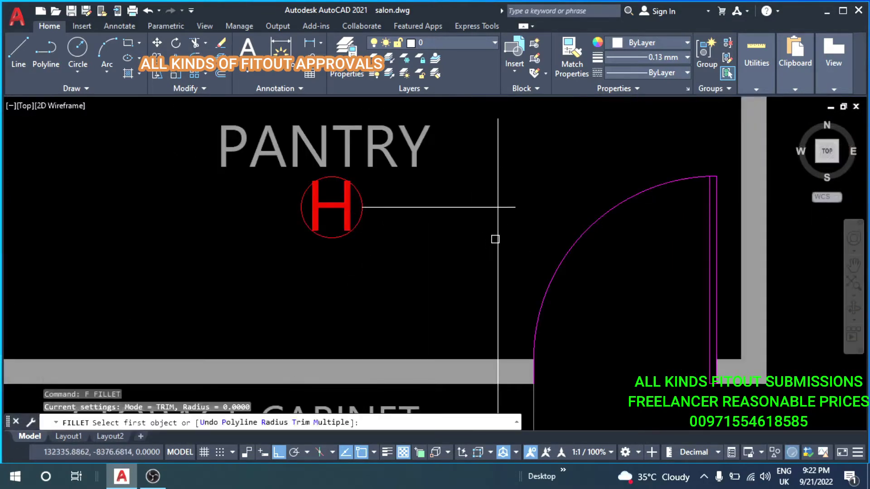
{"action": "left_click", "coordinate": [495, 239]}
{"action": "left_click", "coordinate": [471, 207]}
{"action": "key", "text": "Escape"}
{"action": "scroll", "coordinate": [374, 209], "scroll_direction": "down", "scroll_amount": 3}
{"action": "key", "text": "Escape"}
{"action": "type", "text": "PL"}
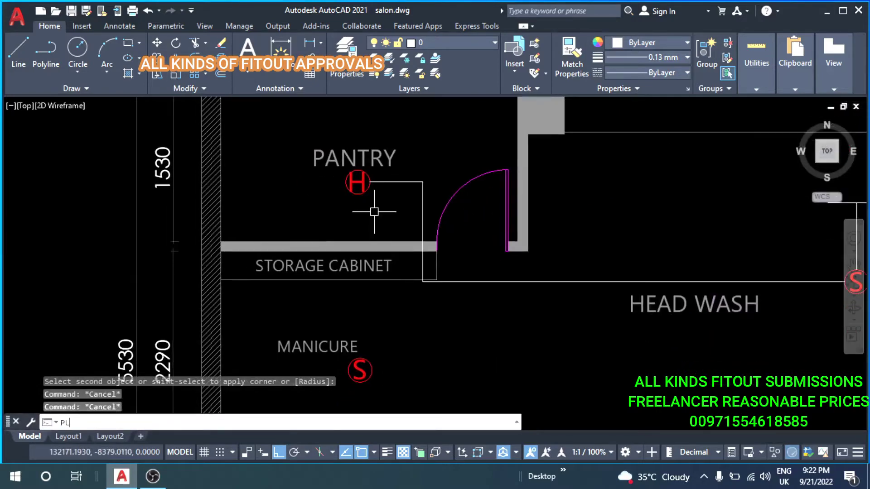
{"action": "key", "text": "Return"}
{"action": "scroll", "coordinate": [374, 211], "scroll_direction": "up", "scroll_amount": 2}
Draw a wire from the PANTRY H symbol to the MANICURE S symbol.
{"action": "left_click", "coordinate": [364, 184]}
{"action": "scroll", "coordinate": [363, 204], "scroll_direction": "down", "scroll_amount": 2}
{"action": "middle_click_drag", "start_coordinate": [359, 402], "coordinate": [379, 247]}
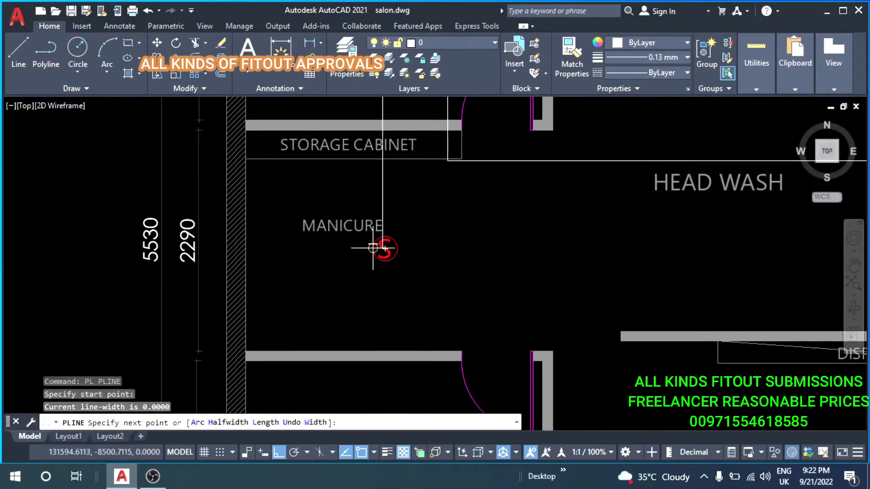
{"action": "scroll", "coordinate": [394, 227], "scroll_direction": "up", "scroll_amount": 4}
{"action": "scroll", "coordinate": [400, 215], "scroll_direction": "up", "scroll_amount": 4}
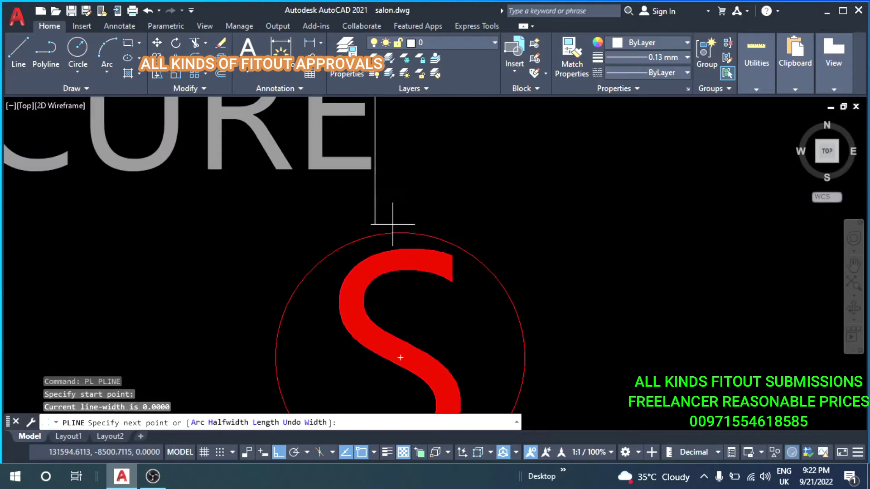
{"action": "scroll", "coordinate": [365, 246], "scroll_direction": "up", "scroll_amount": 4}
{"action": "left_click", "coordinate": [401, 223]}
{"action": "key", "text": "Escape"}
Start a trim, then cancel it and scroll down the plan.
{"action": "key", "text": "Escape"}
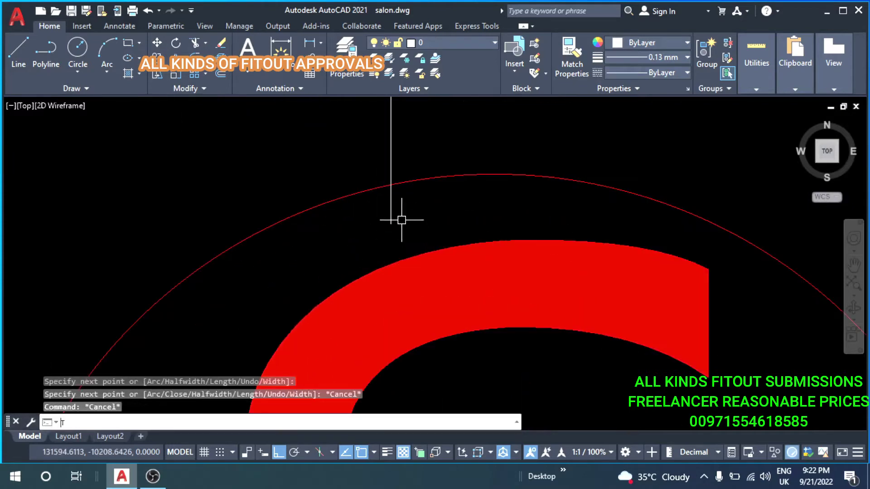
{"action": "type", "text": "T"}
{"action": "key", "text": "Return"}
{"action": "key", "text": "Escape"}
{"action": "scroll", "coordinate": [389, 221], "scroll_direction": "down", "scroll_amount": 3}
{"action": "scroll", "coordinate": [385, 221], "scroll_direction": "down", "scroll_amount": 3}
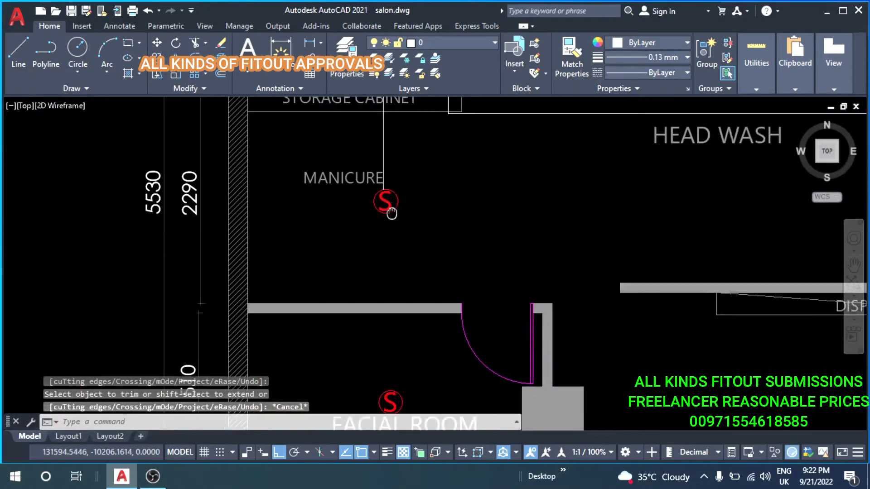
{"action": "scroll", "coordinate": [365, 222], "scroll_direction": "down", "scroll_amount": 2}
{"action": "key", "text": "Escape"}
{"action": "key", "text": "Escape"}
Draw a wire from the MANICURE S symbol to a corner near FACIAL ROOM.
{"action": "type", "text": "PL"}
{"action": "key", "text": "Return"}
{"action": "scroll", "coordinate": [339, 187], "scroll_direction": "up", "scroll_amount": 4}
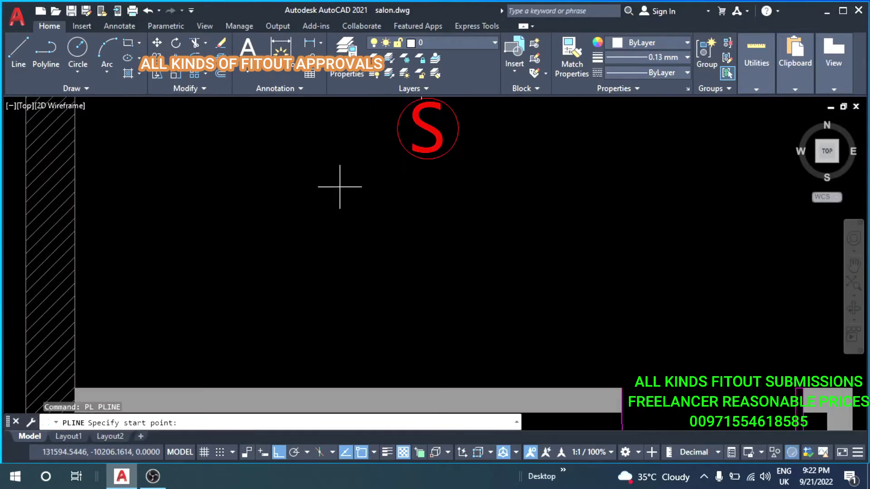
{"action": "left_click", "coordinate": [397, 128]}
{"action": "scroll", "coordinate": [317, 297], "scroll_direction": "down", "scroll_amount": 3}
{"action": "scroll", "coordinate": [303, 194], "scroll_direction": "up", "scroll_amount": 2}
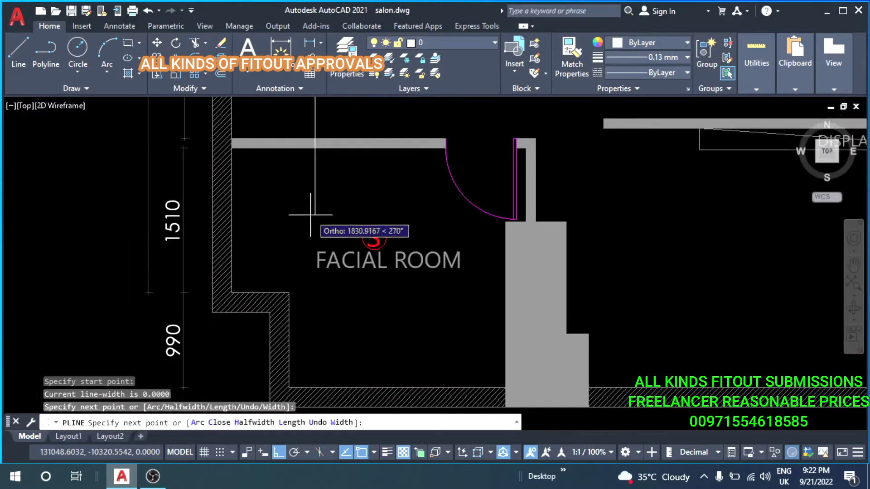
{"action": "scroll", "coordinate": [313, 285], "scroll_direction": "up", "scroll_amount": 3}
{"action": "left_click", "coordinate": [313, 285]}
{"action": "scroll", "coordinate": [313, 286], "scroll_direction": "up", "scroll_amount": 2}
{"action": "scroll", "coordinate": [282, 300], "scroll_direction": "up", "scroll_amount": 3}
{"action": "scroll", "coordinate": [281, 301], "scroll_direction": "down", "scroll_amount": 3}
{"action": "key", "text": "Escape"}
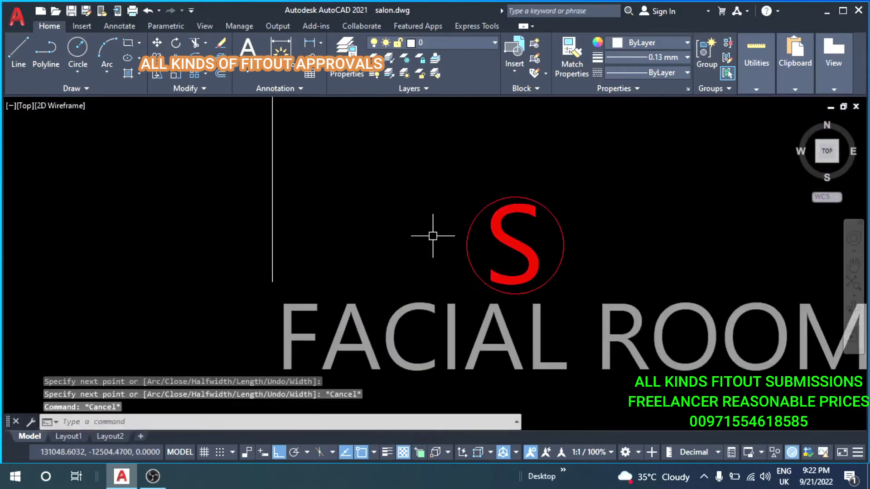
Draw a horizontal wire from the FACIAL ROOM S left past the vertical line.
{"action": "key", "text": "Return"}
{"action": "left_click", "coordinate": [466, 245]}
{"action": "left_click", "coordinate": [171, 249]}
{"action": "key", "text": "Escape"}
{"action": "scroll", "coordinate": [313, 218], "scroll_direction": "up", "scroll_amount": 2}
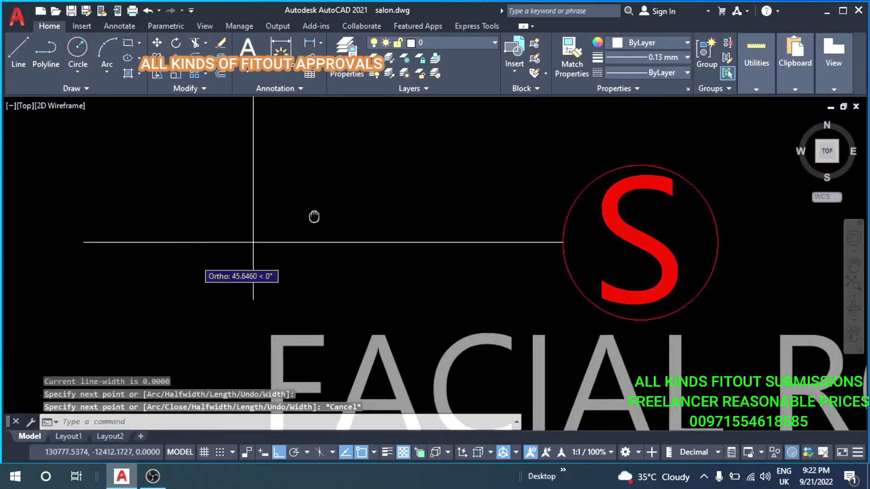
Fence-trim the overshooting wire stubs at the FACIAL ROOM corner.
{"action": "type", "text": "TR"}
{"action": "key", "text": "Return"}
{"action": "left_click", "coordinate": [312, 236]}
{"action": "left_click", "coordinate": [217, 253]}
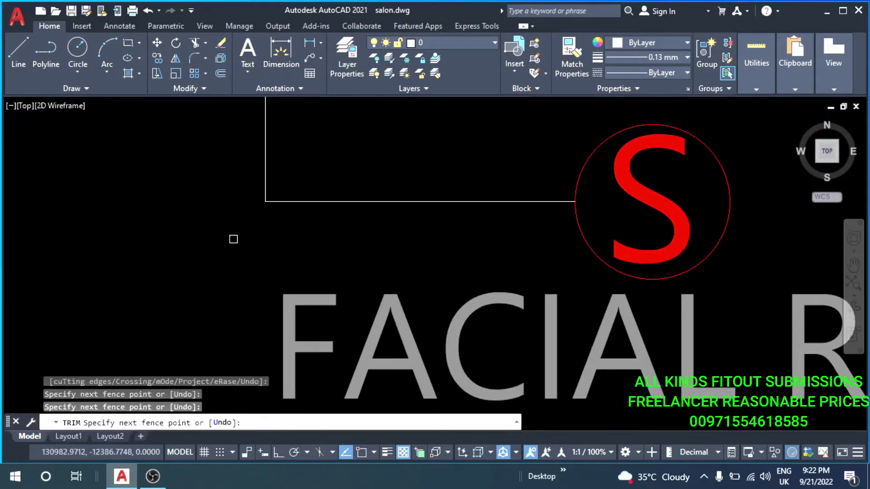
{"action": "key", "text": "Return"}
{"action": "key", "text": "Escape"}
{"action": "scroll", "coordinate": [268, 217], "scroll_direction": "down", "scroll_amount": 5}
{"action": "scroll", "coordinate": [329, 237], "scroll_direction": "down", "scroll_amount": 1}
{"action": "middle_click_drag", "start_coordinate": [330, 238], "coordinate": [308, 282]}
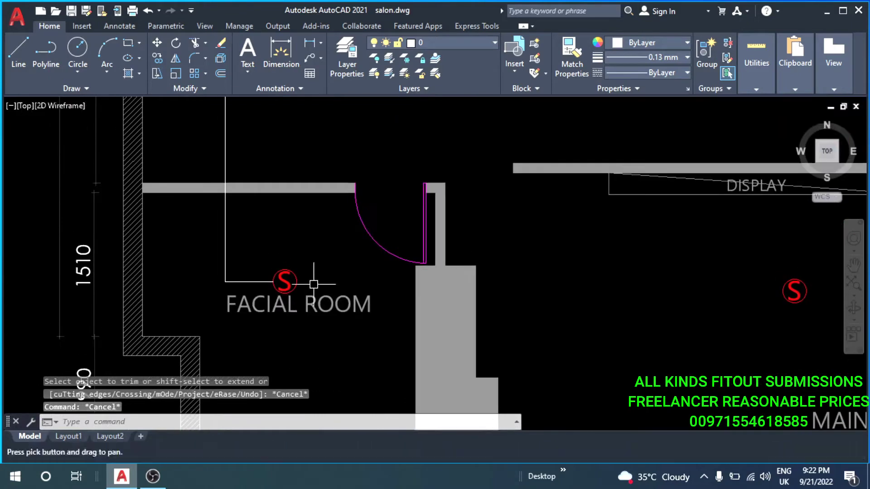
Draw a wire from the FACIAL ROOM S symbol up and across to above the entrance-area S.
{"action": "type", "text": "PL"}
{"action": "key", "text": "Return"}
{"action": "scroll", "coordinate": [288, 266], "scroll_direction": "up", "scroll_amount": 4}
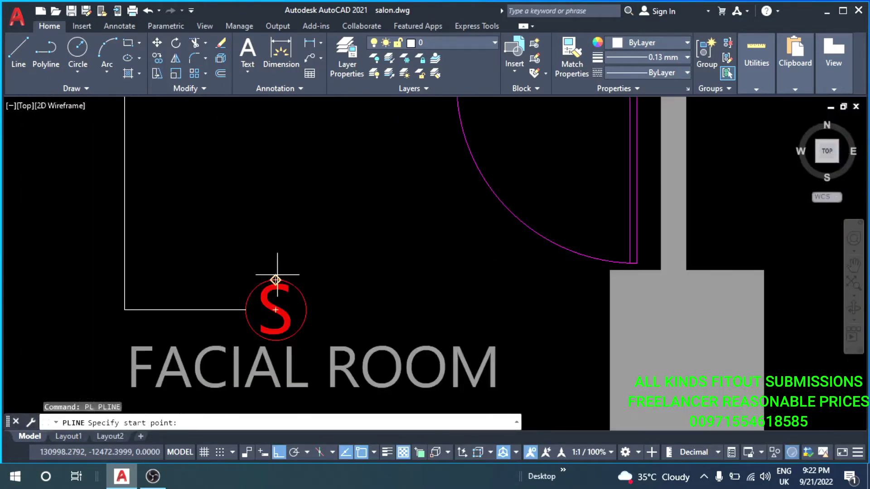
{"action": "left_click", "coordinate": [276, 279]}
{"action": "scroll", "coordinate": [290, 244], "scroll_direction": "down", "scroll_amount": 3}
{"action": "left_click", "coordinate": [292, 245]}
{"action": "scroll", "coordinate": [264, 186], "scroll_direction": "down", "scroll_amount": 3}
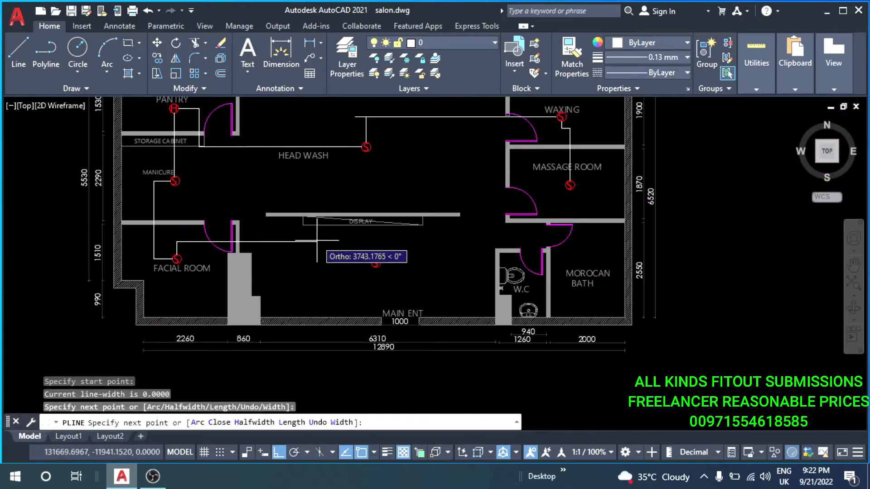
{"action": "scroll", "coordinate": [312, 245], "scroll_direction": "up", "scroll_amount": 3}
{"action": "scroll", "coordinate": [485, 247], "scroll_direction": "up", "scroll_amount": 2}
{"action": "left_click", "coordinate": [453, 229]}
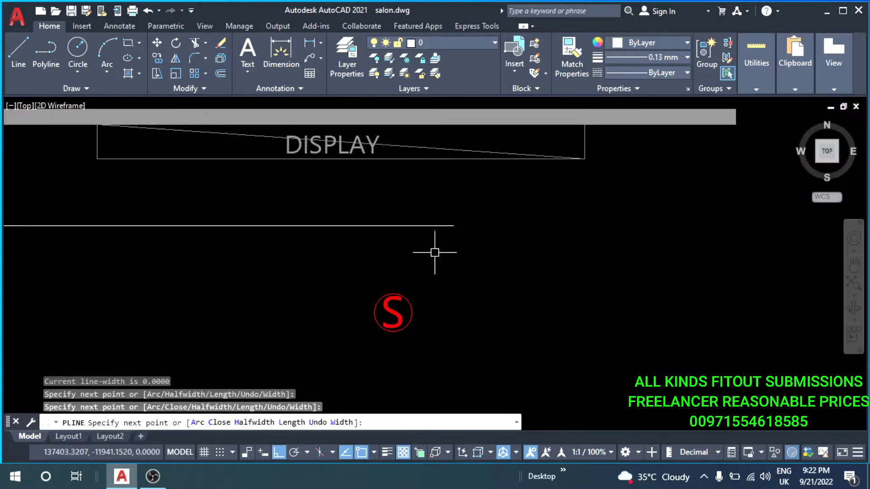
{"action": "scroll", "coordinate": [425, 289], "scroll_direction": "up", "scroll_amount": 2}
{"action": "key", "text": "Escape"}
{"action": "key", "text": "Escape"}
Draw a vertical wire from the top of the entrance S up past the horizontal line.
{"action": "type", "text": "pl"}
{"action": "key", "text": "Return"}
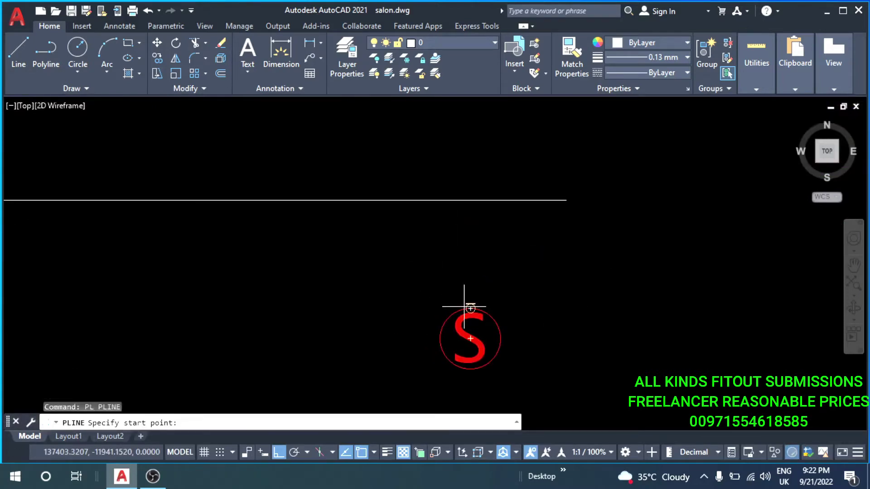
{"action": "left_click", "coordinate": [465, 307]}
{"action": "left_click", "coordinate": [473, 153]}
{"action": "key", "text": "Escape"}
{"action": "key", "text": "Escape"}
Trim the overshooting corner stubs with a fence and one extra pick.
{"action": "type", "text": "tr"}
{"action": "key", "text": "Return"}
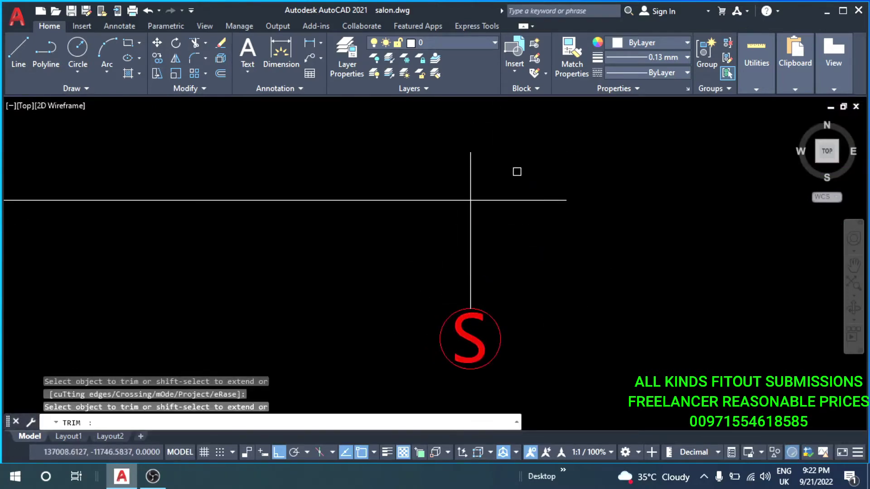
{"action": "left_click", "coordinate": [517, 172]}
{"action": "left_click", "coordinate": [530, 245]}
{"action": "left_click", "coordinate": [349, 171]}
{"action": "key", "text": "Return"}
{"action": "key", "text": "Escape"}
{"action": "key", "text": "Escape"}
{"action": "scroll", "coordinate": [271, 204], "scroll_direction": "down", "scroll_amount": 3}
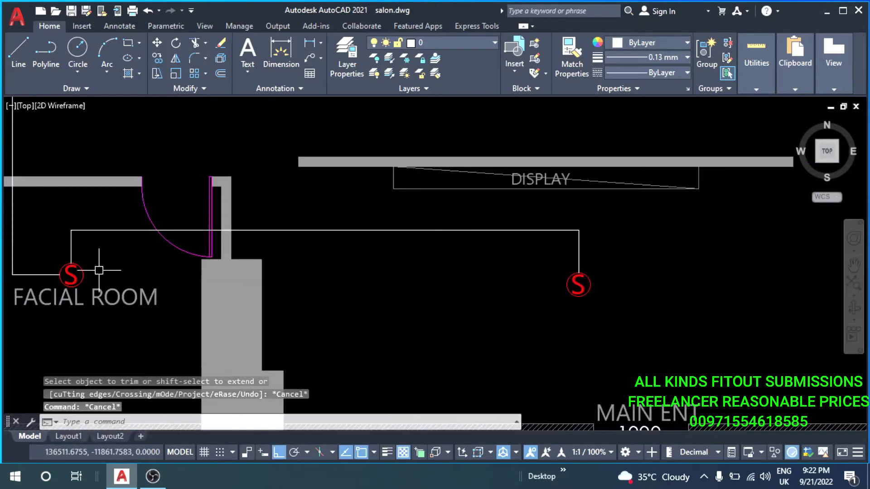
{"action": "middle_click_drag", "start_coordinate": [98, 270], "coordinate": [277, 272]}
Start FILLET and set the fillet radius to 100 for the wire corners.
{"action": "middle_click_drag", "start_coordinate": [393, 281], "coordinate": [259, 288]}
{"action": "type", "text": "f"}
{"action": "key", "text": "Return"}
{"action": "type", "text": "r"}
{"action": "key", "text": "Return"}
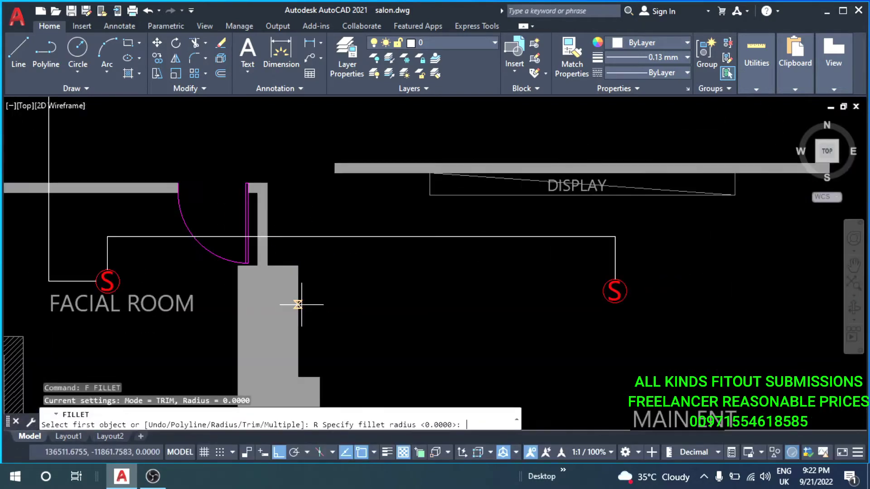
{"action": "type", "text": "0"}
{"action": "key", "text": "Return"}
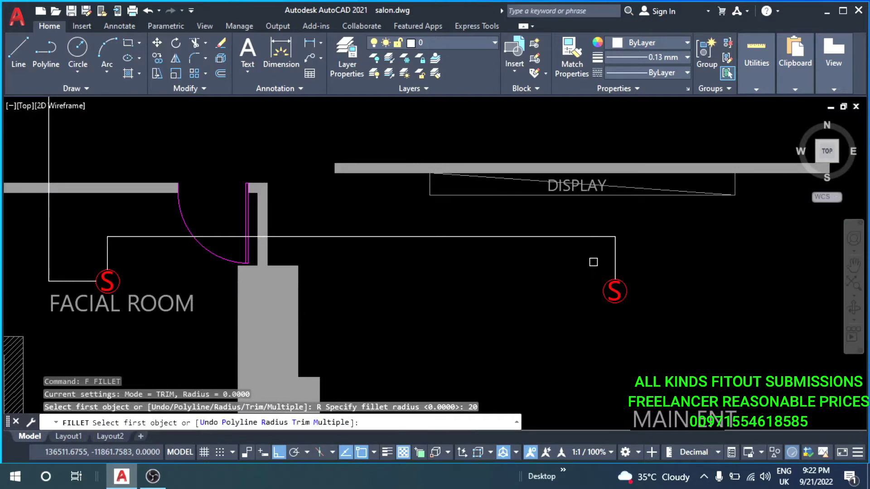
{"action": "left_click", "coordinate": [614, 255]}
{"action": "key", "text": "Escape"}
{"action": "key", "text": "Escape"}
{"action": "type", "text": "F"}
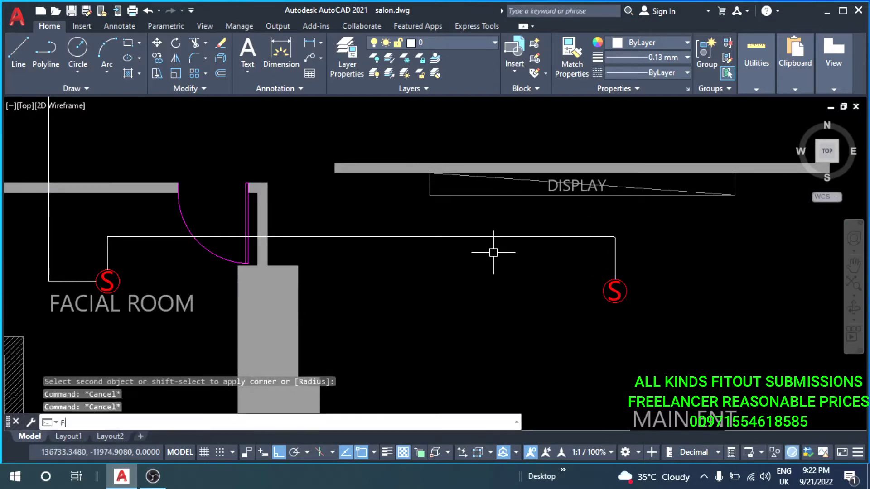
{"action": "type", "text": "f"}
{"action": "key", "text": "Return"}
{"action": "type", "text": "r"}
{"action": "key", "text": "Return"}
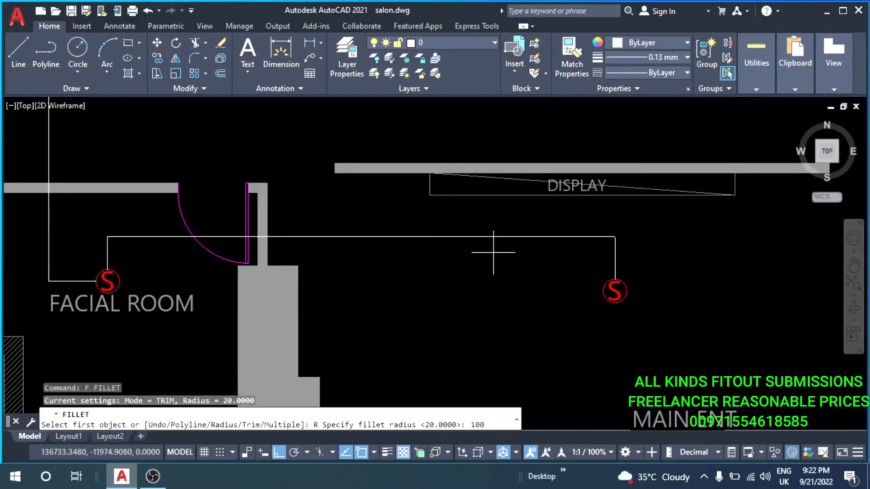
{"action": "key", "text": "Return"}
Round the right wire corner and the top-left wire corner with 100-radius fillets.
{"action": "left_click", "coordinate": [615, 255]}
{"action": "left_click", "coordinate": [560, 237]}
{"action": "middle_click_drag", "start_coordinate": [154, 253], "coordinate": [325, 282]}
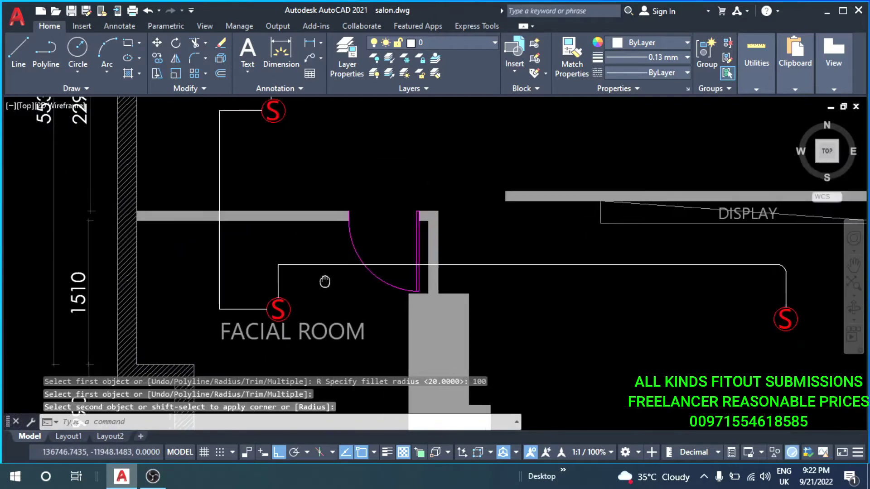
{"action": "scroll", "coordinate": [324, 282], "scroll_direction": "up", "scroll_amount": 2}
{"action": "key", "text": "Return"}
{"action": "left_click", "coordinate": [311, 255]}
{"action": "left_click", "coordinate": [272, 285]}
{"action": "middle_click_drag", "start_coordinate": [246, 286], "coordinate": [333, 246]}
{"action": "key", "text": "Return"}
Fillet the Pantry wire corner right of the H symbol, after an aborted Manicure pick.
{"action": "left_click", "coordinate": [264, 262]}
{"action": "key", "text": "Escape"}
{"action": "key", "text": "Escape"}
{"action": "scroll", "coordinate": [290, 286], "scroll_direction": "down", "scroll_amount": 3}
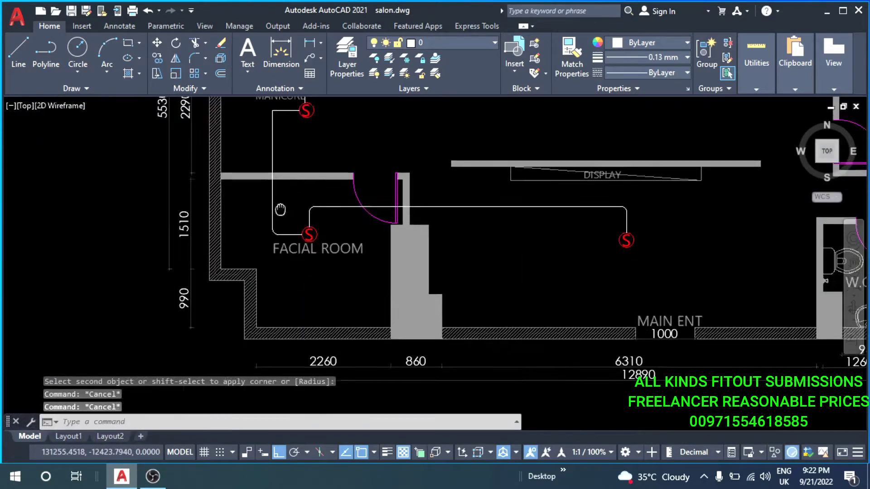
{"action": "middle_click_drag", "start_coordinate": [267, 199], "coordinate": [306, 349]}
{"action": "scroll", "coordinate": [309, 265], "scroll_direction": "up", "scroll_amount": 3}
{"action": "key", "text": "Return"}
{"action": "left_click", "coordinate": [312, 292]}
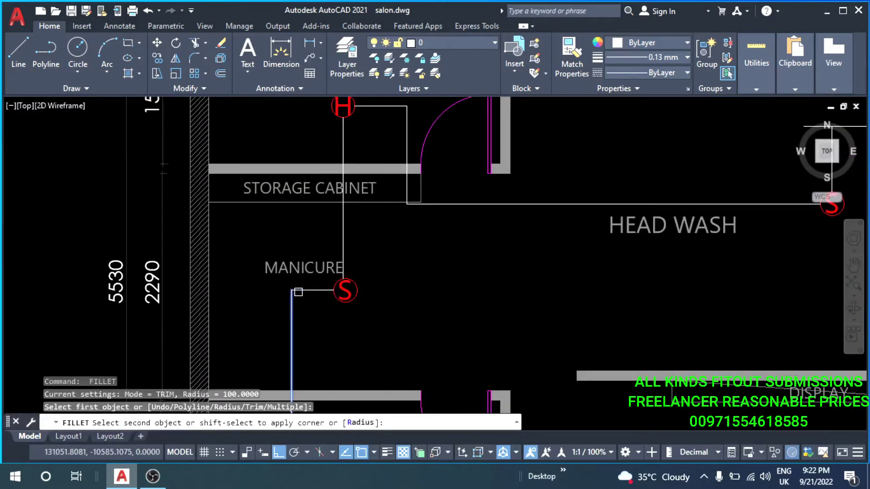
{"action": "scroll", "coordinate": [367, 183], "scroll_direction": "down", "scroll_amount": 1}
{"action": "mouse_move", "coordinate": [367, 183]}
{"action": "middle_mouse_down"}
{"action": "mouse_move", "coordinate": [367, 252]}
{"action": "mouse_move", "coordinate": [311, 301]}
{"action": "middle_mouse_up"}
{"action": "key", "text": "Escape"}
{"action": "key", "text": "Return"}
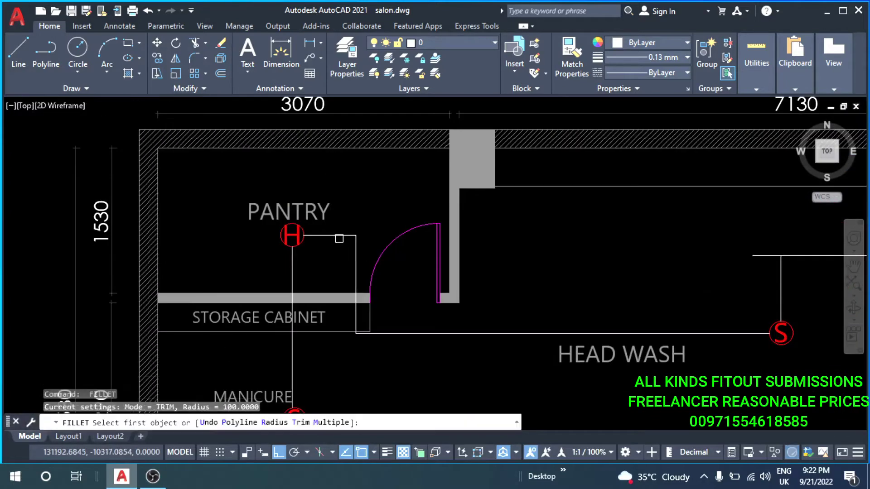
{"action": "left_click", "coordinate": [340, 235]}
{"action": "left_click", "coordinate": [358, 257]}
Fillet the wire corners near the storage cabinet and at Waxing.
{"action": "scroll", "coordinate": [357, 256], "scroll_direction": "up", "scroll_amount": 4}
{"action": "key", "text": "Return"}
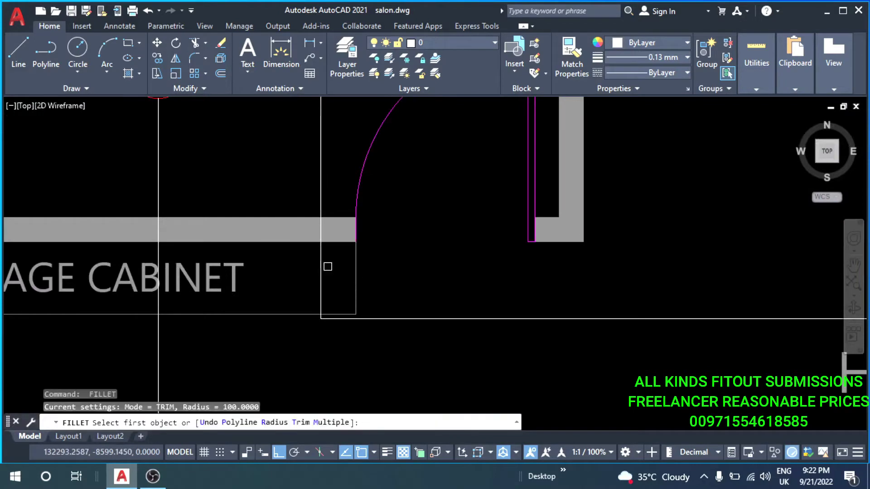
{"action": "left_click", "coordinate": [321, 259]}
{"action": "left_click", "coordinate": [394, 318]}
{"action": "scroll", "coordinate": [524, 277], "scroll_direction": "down", "scroll_amount": 3}
{"action": "scroll", "coordinate": [524, 278], "scroll_direction": "up", "scroll_amount": 2}
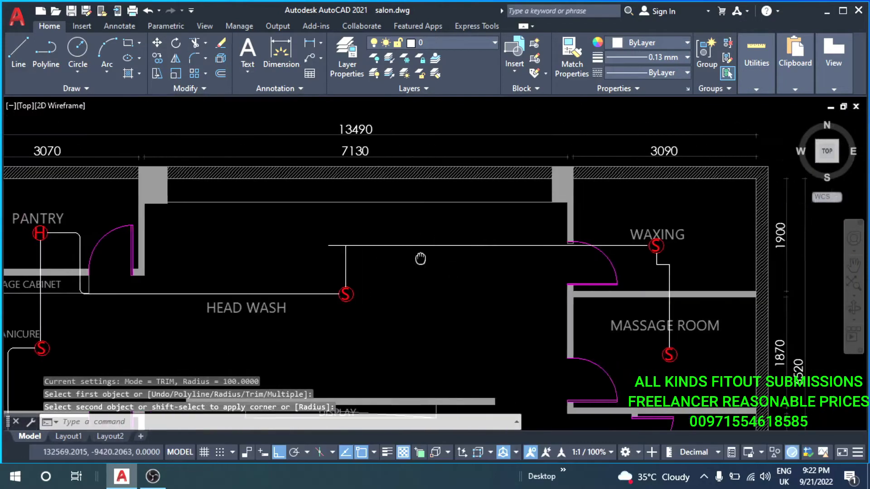
{"action": "scroll", "coordinate": [420, 258], "scroll_direction": "up", "scroll_amount": 3}
{"action": "key", "text": "Return"}
{"action": "left_click", "coordinate": [338, 245]}
{"action": "left_click", "coordinate": [365, 228]}
Fillet the corner below the S symbol, then end the corner rounding.
{"action": "scroll", "coordinate": [361, 227], "scroll_direction": "down", "scroll_amount": 3}
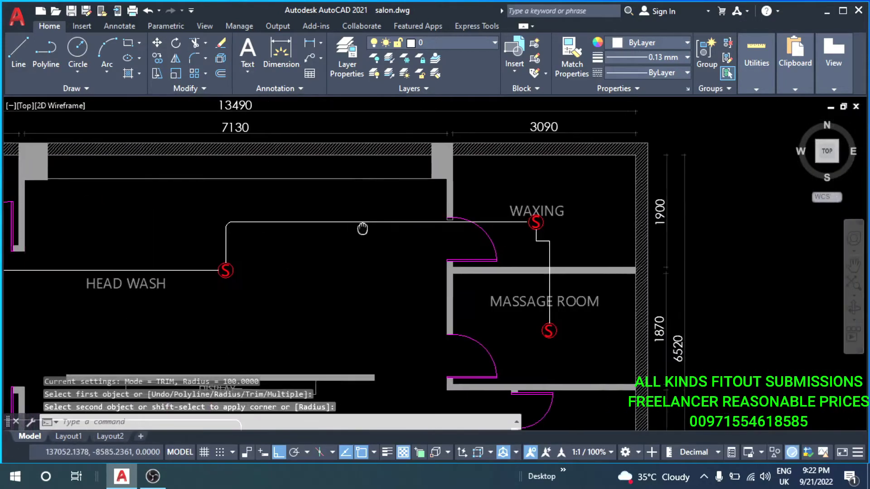
{"action": "scroll", "coordinate": [543, 243], "scroll_direction": "up", "scroll_amount": 3}
{"action": "scroll", "coordinate": [487, 202], "scroll_direction": "up", "scroll_amount": 3}
{"action": "key", "text": "Return"}
{"action": "left_click", "coordinate": [497, 186]}
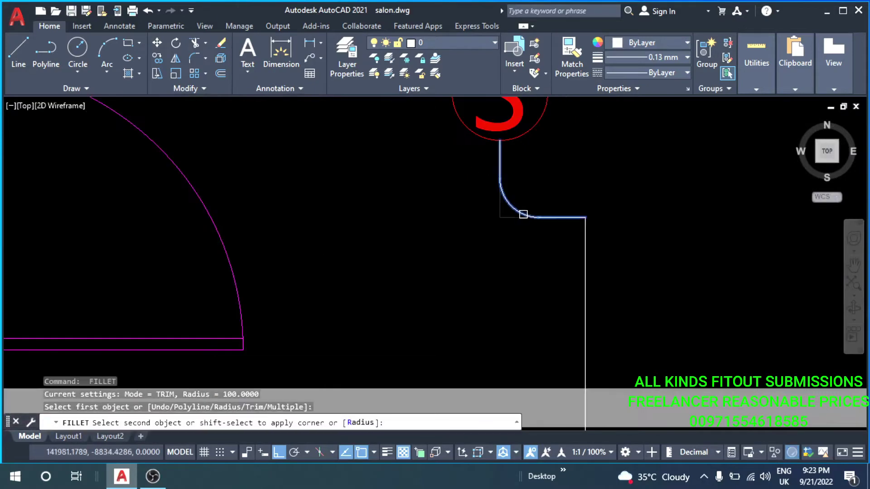
{"action": "left_click", "coordinate": [526, 217]}
{"action": "key", "text": "Return"}
{"action": "left_click", "coordinate": [585, 275]}
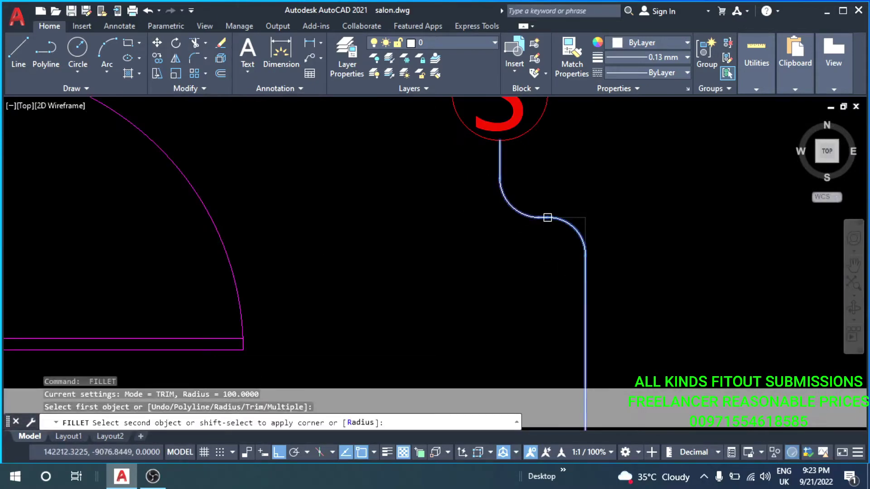
{"action": "key", "text": "Escape"}
{"action": "key", "text": "Escape"}
{"action": "scroll", "coordinate": [344, 274], "scroll_direction": "down", "scroll_amount": 3}
{"action": "scroll", "coordinate": [410, 225], "scroll_direction": "down", "scroll_amount": 3}
{"action": "scroll", "coordinate": [410, 225], "scroll_direction": "down", "scroll_amount": 3}
Colour the Head Wash–Waxing connection line orange in Properties.
{"action": "middle_click_drag", "start_coordinate": [426, 265], "coordinate": [430, 217]}
{"action": "key", "text": "Escape"}
{"action": "middle_click_drag", "start_coordinate": [339, 219], "coordinate": [448, 216]}
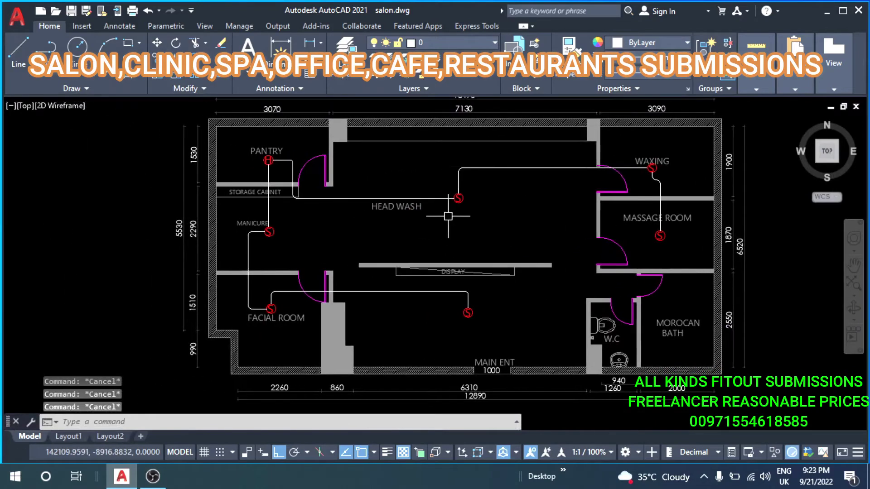
{"action": "scroll", "coordinate": [463, 196], "scroll_direction": "up", "scroll_amount": 4}
{"action": "middle_click_drag", "start_coordinate": [471, 161], "coordinate": [463, 236]}
{"action": "left_click", "coordinate": [553, 181]}
{"action": "left_click", "coordinate": [507, 234]}
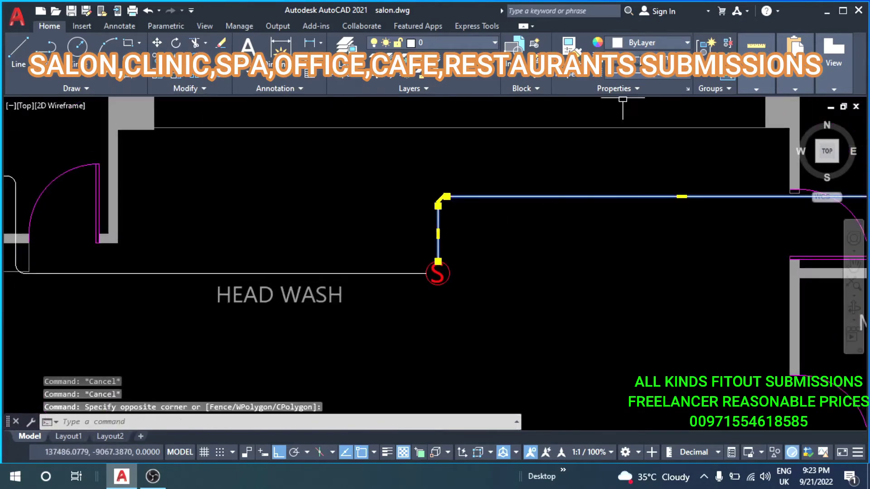
{"action": "left_click", "coordinate": [637, 42]}
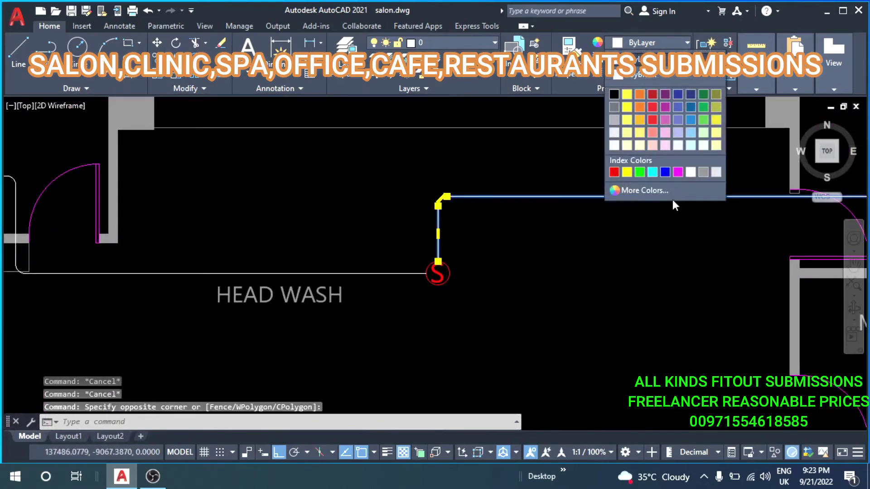
{"action": "left_click", "coordinate": [641, 118]}
{"action": "scroll", "coordinate": [497, 234], "scroll_direction": "down", "scroll_amount": 5}
{"action": "key", "text": "Escape"}
Match the orange line's properties onto the Waxing and Pantry lines with MATCHPROP.
{"action": "middle_click_drag", "start_coordinate": [563, 250], "coordinate": [482, 257]}
{"action": "type", "text": "M"}
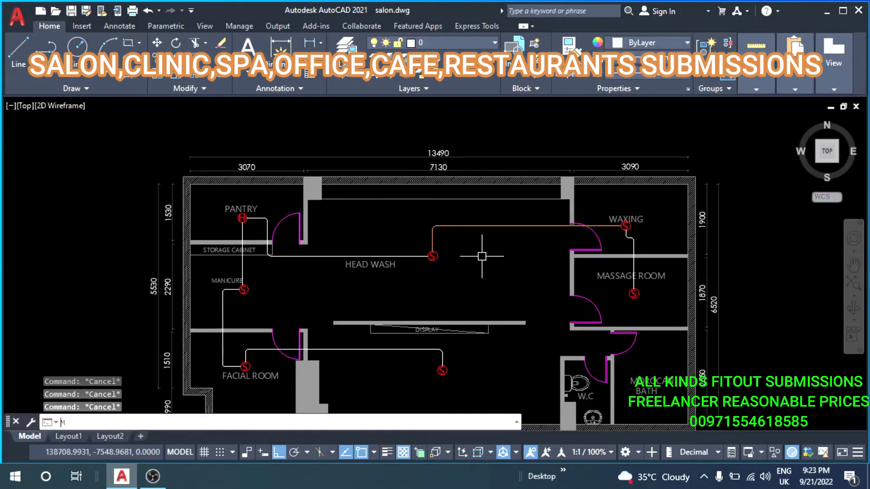
{"action": "type", "text": "A"}
{"action": "key", "text": "Return"}
{"action": "left_click", "coordinate": [488, 226]}
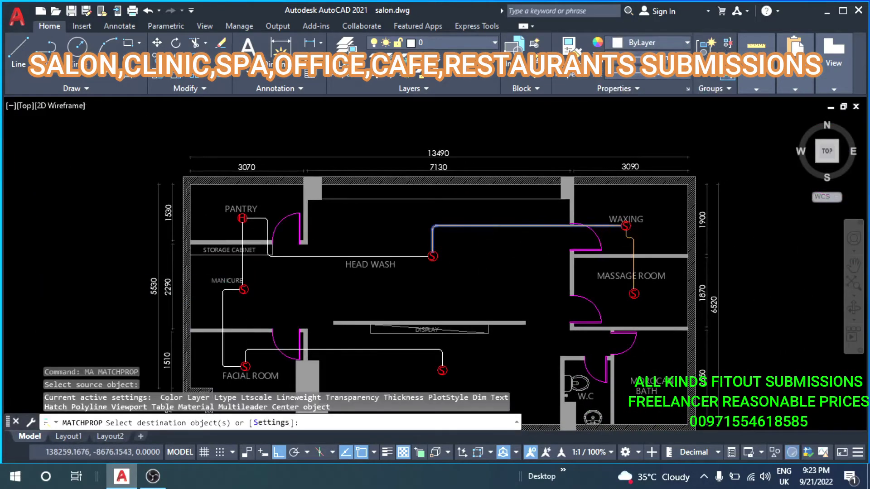
{"action": "scroll", "coordinate": [633, 245], "scroll_direction": "up", "scroll_amount": 4}
{"action": "left_click", "coordinate": [663, 212]}
{"action": "left_click", "coordinate": [611, 249]}
{"action": "scroll", "coordinate": [558, 249], "scroll_direction": "down", "scroll_amount": 4}
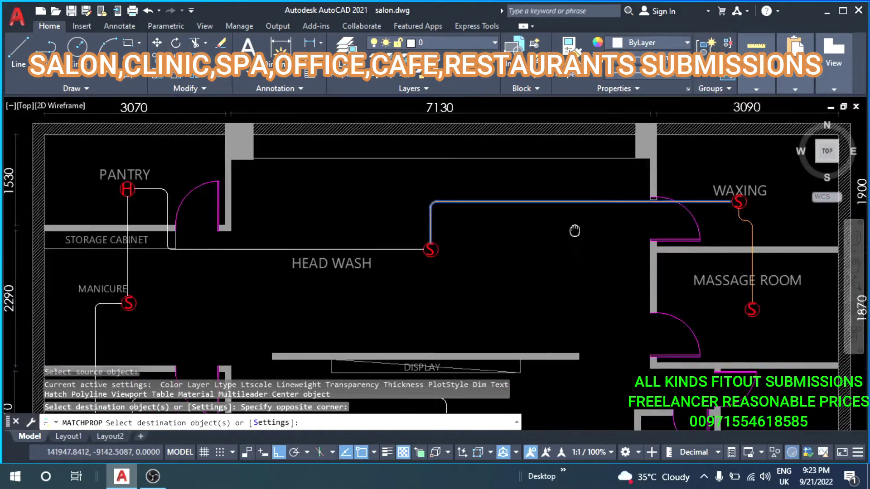
{"action": "scroll", "coordinate": [217, 232], "scroll_direction": "up", "scroll_amount": 4}
{"action": "left_click", "coordinate": [217, 239]}
{"action": "left_click", "coordinate": [206, 254]}
{"action": "left_click", "coordinate": [106, 329]}
Turn the Manicure and Facial Room lines orange to match, then finish.
{"action": "middle_click_drag", "start_coordinate": [152, 302], "coordinate": [514, 286]}
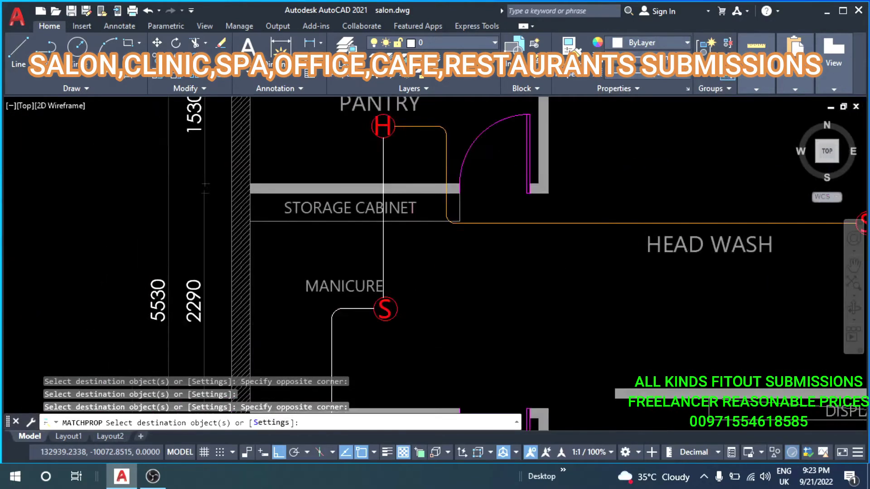
{"action": "scroll", "coordinate": [419, 234], "scroll_direction": "up", "scroll_amount": 2}
{"action": "left_click", "coordinate": [420, 234]}
{"action": "left_click", "coordinate": [336, 294]}
{"action": "middle_click_drag", "start_coordinate": [336, 294], "coordinate": [379, 174]}
{"action": "left_click", "coordinate": [410, 251]}
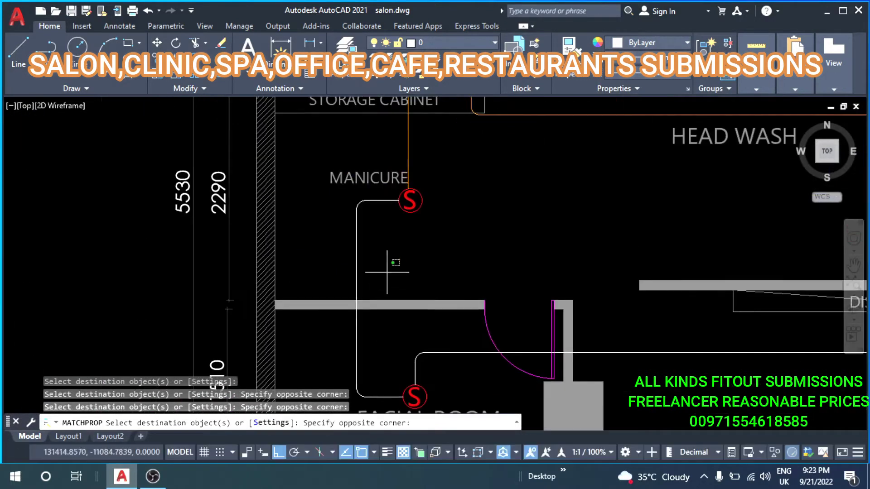
{"action": "left_click", "coordinate": [365, 294]}
{"action": "scroll", "coordinate": [376, 277], "scroll_direction": "down", "scroll_amount": 3}
{"action": "scroll", "coordinate": [379, 278], "scroll_direction": "up", "scroll_amount": 3}
{"action": "left_click", "coordinate": [400, 235]}
{"action": "left_click", "coordinate": [369, 282]}
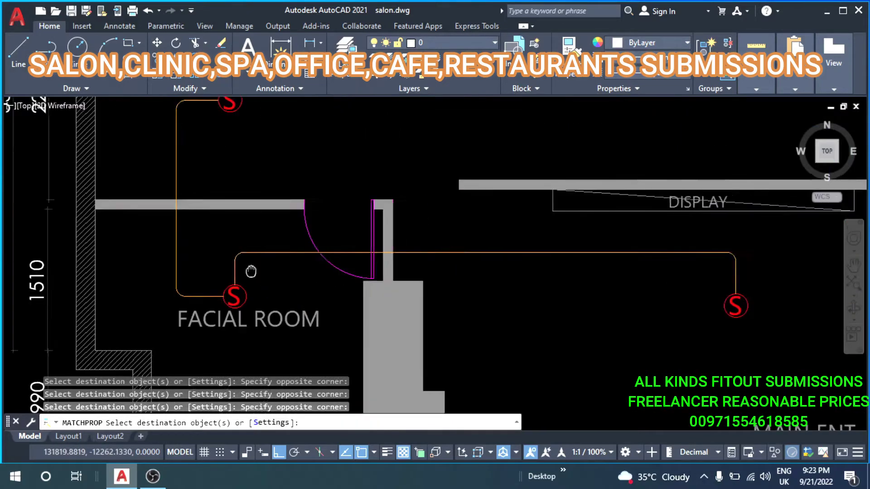
{"action": "middle_click_drag", "start_coordinate": [369, 281], "coordinate": [68, 290]}
{"action": "scroll", "coordinate": [407, 290], "scroll_direction": "down", "scroll_amount": 2}
{"action": "key", "text": "Escape"}
{"action": "key", "text": "Escape"}
{"action": "middle_click_drag", "start_coordinate": [430, 310], "coordinate": [432, 247]}
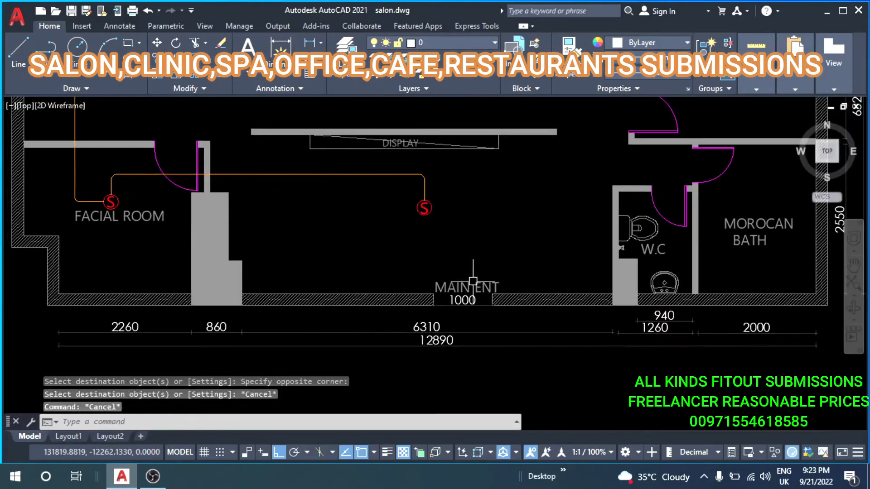
Draw a small rectangle against the wall beside MAIN ENT.
{"action": "key", "text": "Escape"}
{"action": "key", "text": "Escape"}
{"action": "scroll", "coordinate": [428, 237], "scroll_direction": "up", "scroll_amount": 2}
{"action": "scroll", "coordinate": [427, 237], "scroll_direction": "down", "scroll_amount": 2}
{"action": "scroll", "coordinate": [450, 262], "scroll_direction": "down", "scroll_amount": 2}
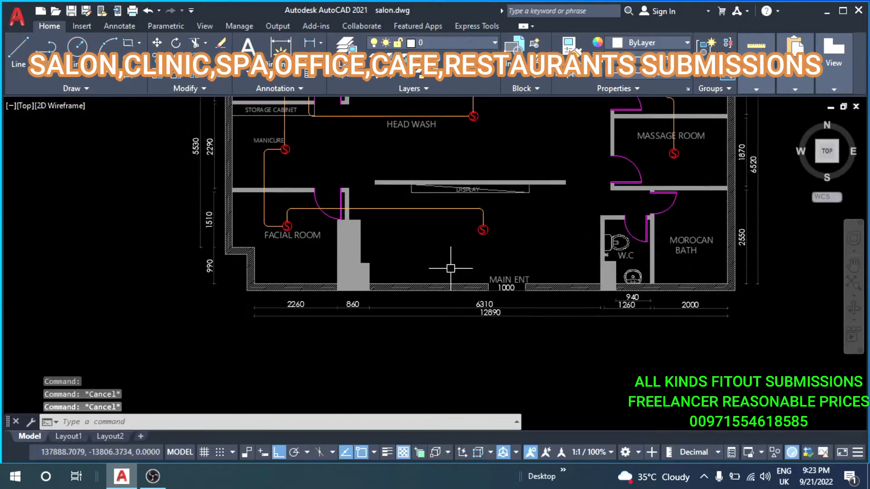
{"action": "scroll", "coordinate": [404, 291], "scroll_direction": "up", "scroll_amount": 2}
{"action": "type", "text": "REC"}
{"action": "key", "text": "Return"}
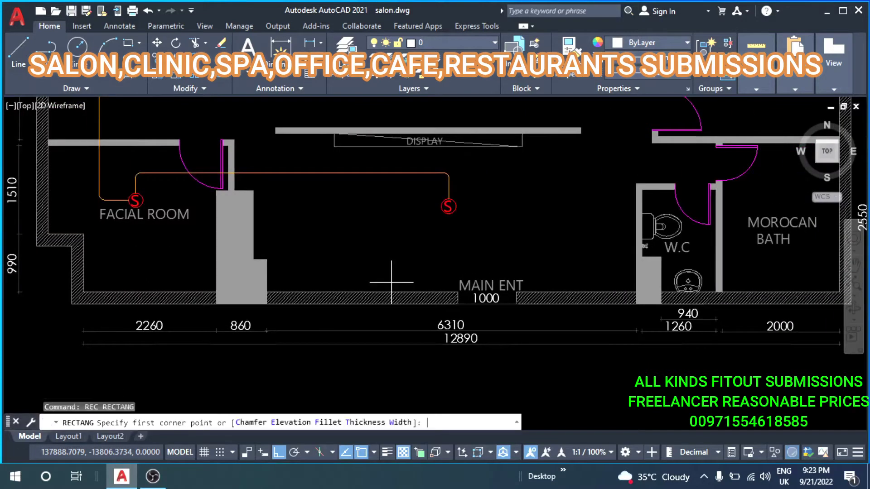
{"action": "scroll", "coordinate": [392, 283], "scroll_direction": "up", "scroll_amount": 5}
{"action": "left_click", "coordinate": [365, 308]}
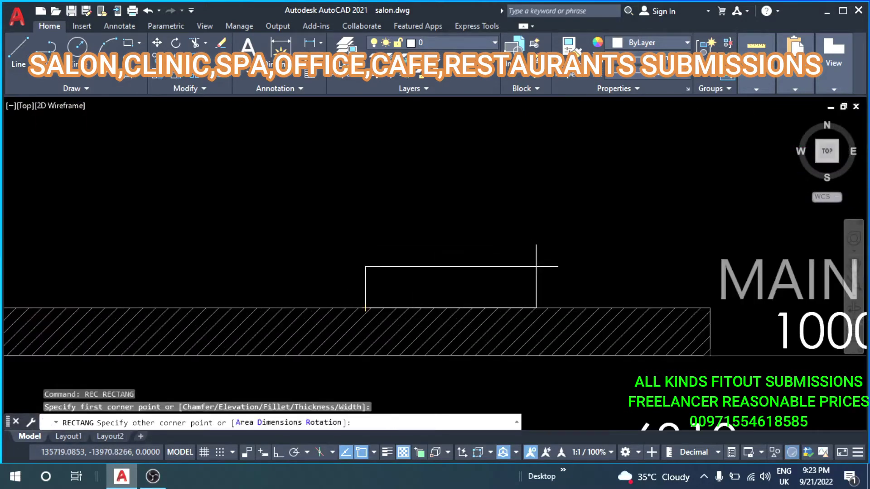
{"action": "left_click", "coordinate": [524, 274]}
{"action": "scroll", "coordinate": [452, 274], "scroll_direction": "down", "scroll_amount": 3}
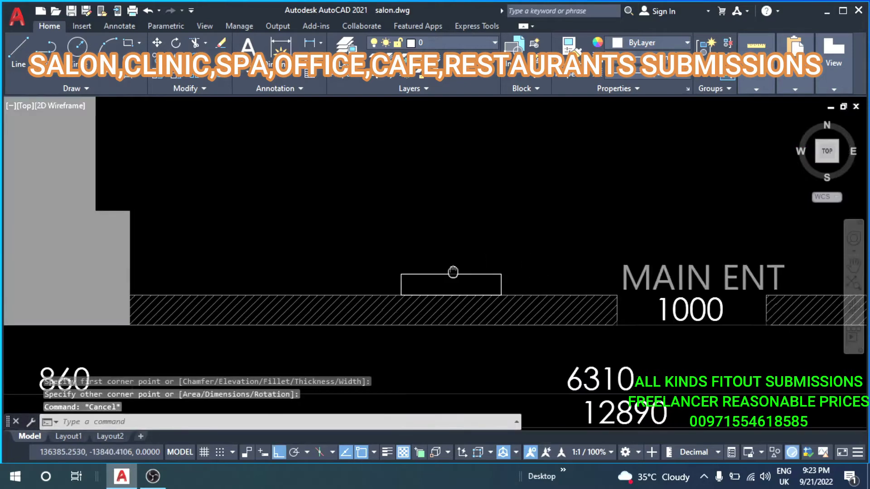
{"action": "middle_click_drag", "start_coordinate": [453, 274], "coordinate": [431, 272]}
{"action": "key", "text": "Escape"}
{"action": "key", "text": "Escape"}
Select the new rectangle and begin offsetting its outline.
{"action": "type", "text": "REC"}
{"action": "key", "text": "Return"}
{"action": "scroll", "coordinate": [407, 270], "scroll_direction": "up", "scroll_amount": 2}
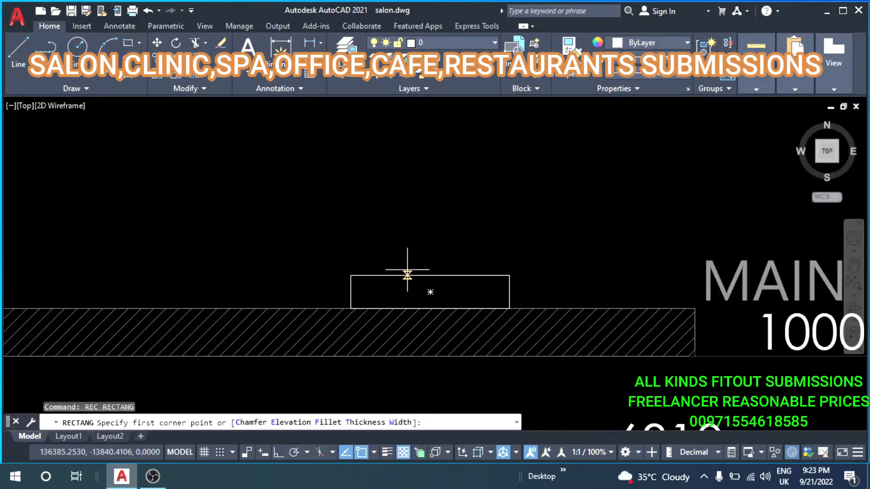
{"action": "left_click", "coordinate": [378, 275]}
{"action": "key", "text": "Escape"}
{"action": "key", "text": "Escape"}
{"action": "scroll", "coordinate": [394, 289], "scroll_direction": "up", "scroll_amount": 2}
{"action": "left_click", "coordinate": [434, 274]}
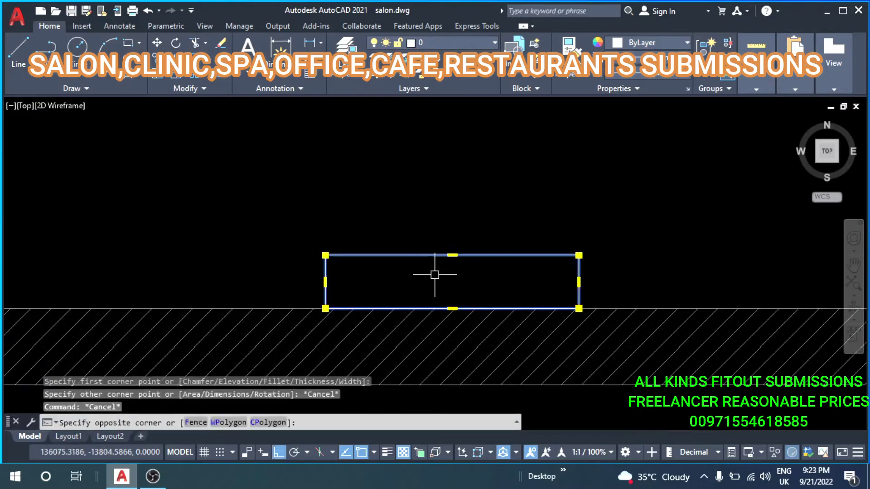
{"action": "type", "text": "o"}
{"action": "key", "text": "Return"}
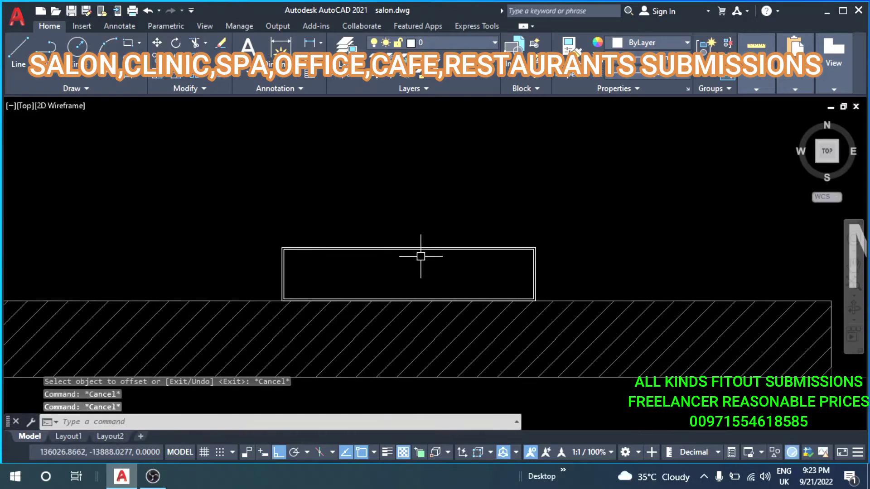
Finish the box offset and shrink the FACP text to 0.7 scale.
{"action": "key", "text": "Escape"}
{"action": "scroll", "coordinate": [416, 255], "scroll_direction": "down", "scroll_amount": 8}
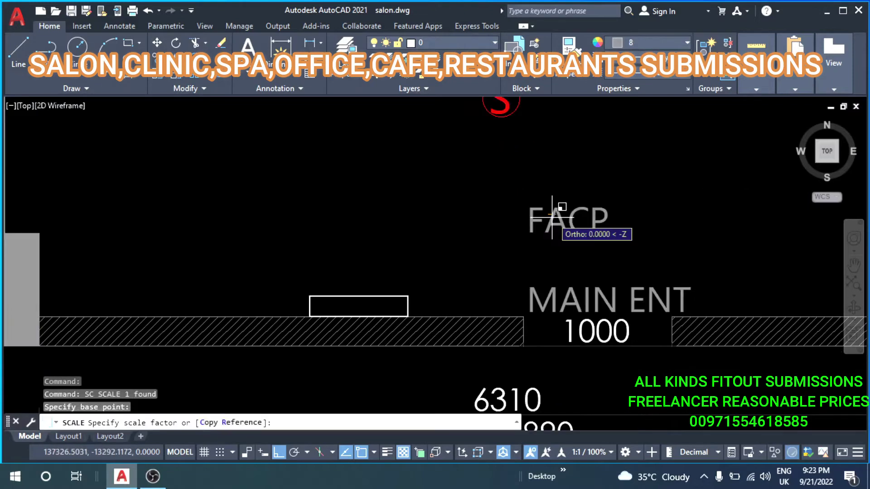
{"action": "type", "text": ".7"}
{"action": "key", "text": "Return"}
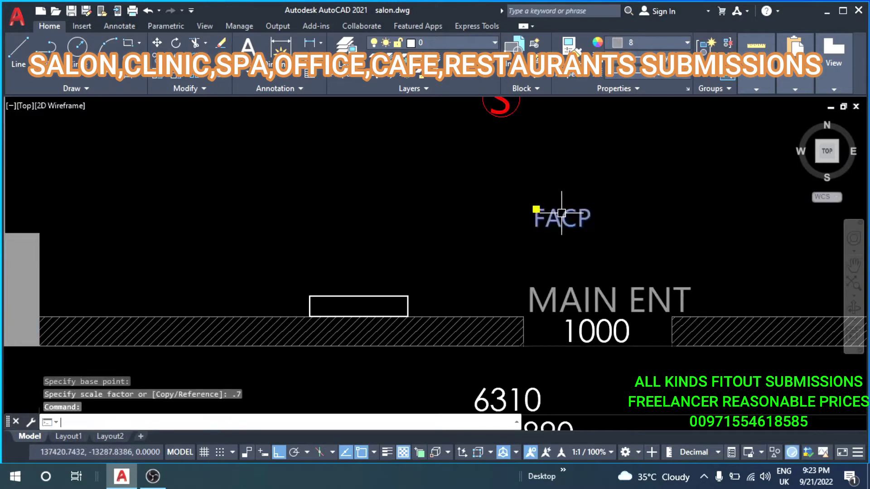
{"action": "type", "text": "m"}
{"action": "key", "text": "Return"}
{"action": "left_click", "coordinate": [562, 213]}
{"action": "scroll", "coordinate": [322, 296], "scroll_direction": "up", "scroll_amount": 7}
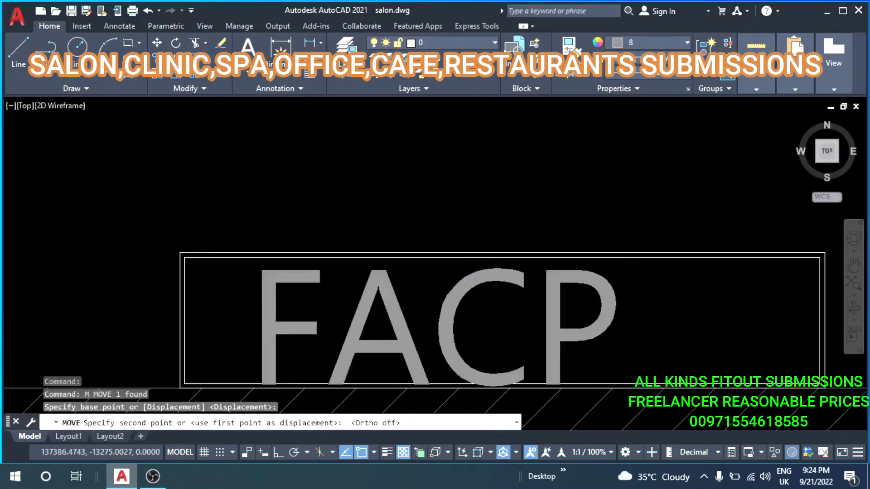
{"action": "scroll", "coordinate": [458, 278], "scroll_direction": "up", "scroll_amount": 1}
{"action": "key", "text": "Escape"}
{"action": "key", "text": "Escape"}
{"action": "scroll", "coordinate": [458, 277], "scroll_direction": "down", "scroll_amount": 4}
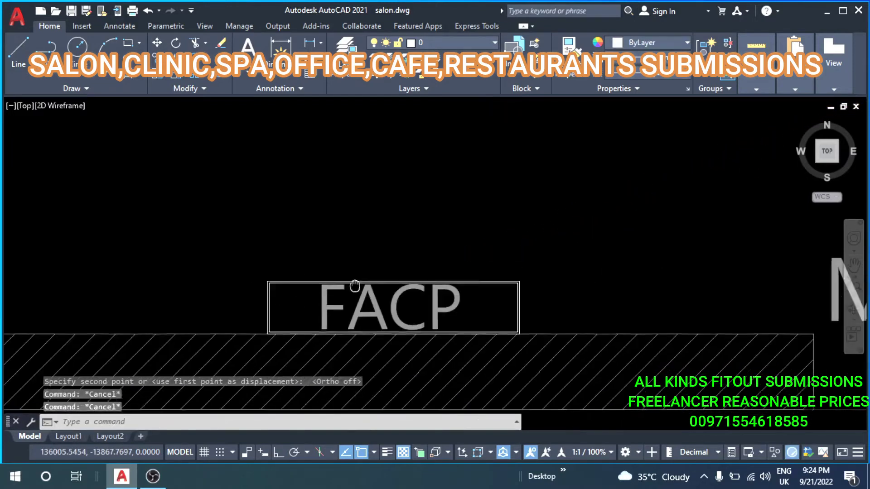
Window-select the double-outlined FACP frame and move it higher up.
{"action": "middle_click_drag", "start_coordinate": [292, 306], "coordinate": [355, 291]}
{"action": "left_click", "coordinate": [329, 293]}
{"action": "left_click", "coordinate": [255, 307]}
{"action": "key", "text": "Escape"}
{"action": "left_click", "coordinate": [511, 219]}
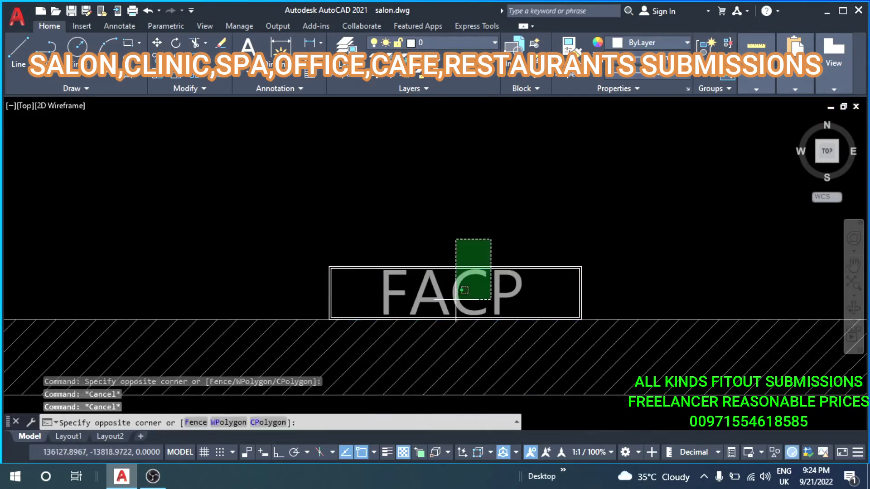
{"action": "left_click", "coordinate": [449, 322]}
{"action": "middle_click_drag", "start_coordinate": [448, 323], "coordinate": [458, 388]}
{"action": "type", "text": "m"}
{"action": "key", "text": "Return"}
{"action": "left_click", "coordinate": [464, 359]}
{"action": "left_click", "coordinate": [460, 248]}
{"action": "key", "text": "Escape"}
{"action": "key", "text": "Escape"}
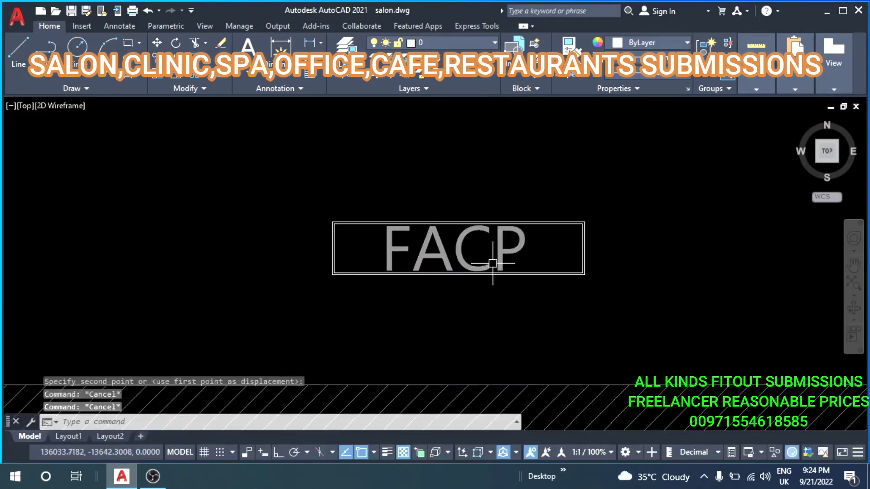
Move the FACP text so it sits inside its frame.
{"action": "type", "text": "m"}
{"action": "key", "text": "Return"}
{"action": "left_click", "coordinate": [483, 318]}
{"action": "scroll", "coordinate": [498, 315], "scroll_direction": "up", "scroll_amount": 4}
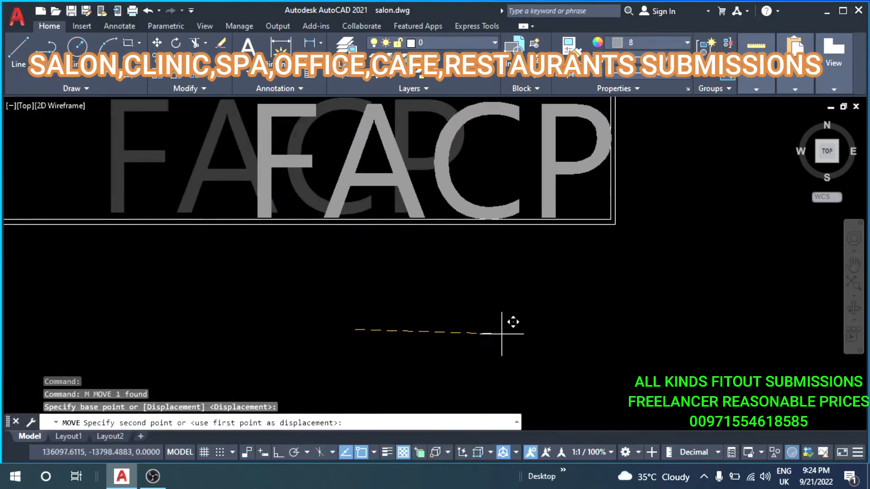
{"action": "left_click", "coordinate": [491, 331]}
{"action": "scroll", "coordinate": [453, 308], "scroll_direction": "down", "scroll_amount": 5}
{"action": "key", "text": "Escape"}
{"action": "key", "text": "Escape"}
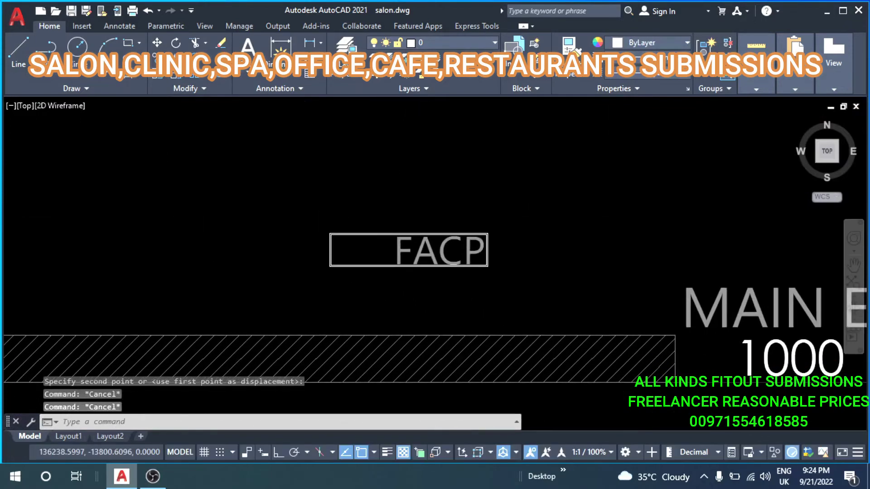
{"action": "key", "text": "Escape"}
{"action": "type", "text": "s"}
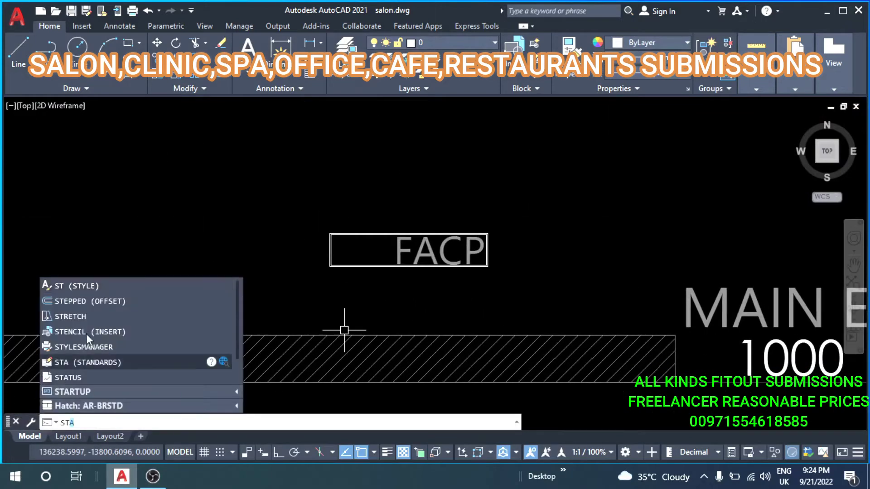
Stretch the frame's left edge horizontally, with Ortho on, to fit the FACP text.
{"action": "left_click", "coordinate": [84, 317]}
{"action": "left_click", "coordinate": [344, 209]}
{"action": "left_click", "coordinate": [305, 294]}
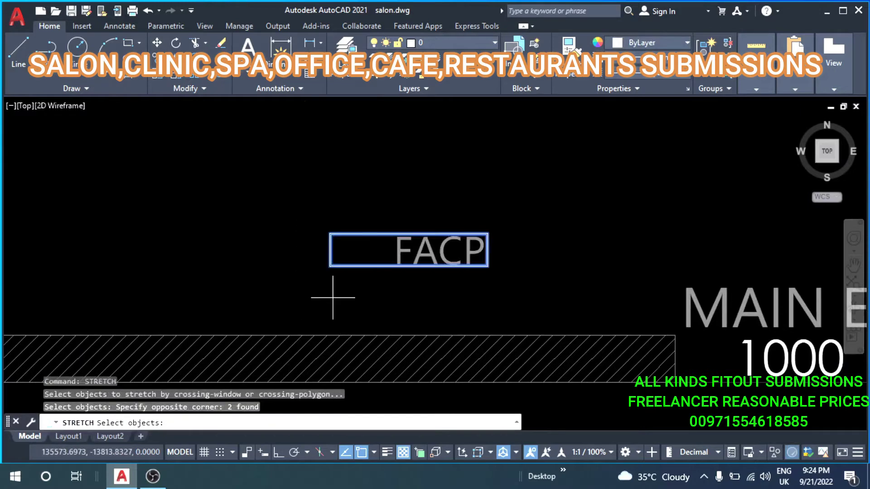
{"action": "key", "text": "Return"}
{"action": "left_click", "coordinate": [280, 453]}
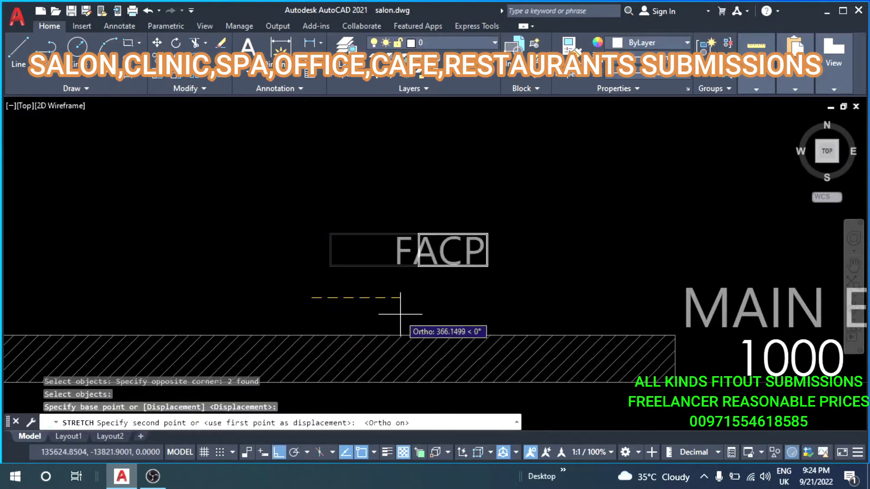
{"action": "left_click", "coordinate": [368, 300]}
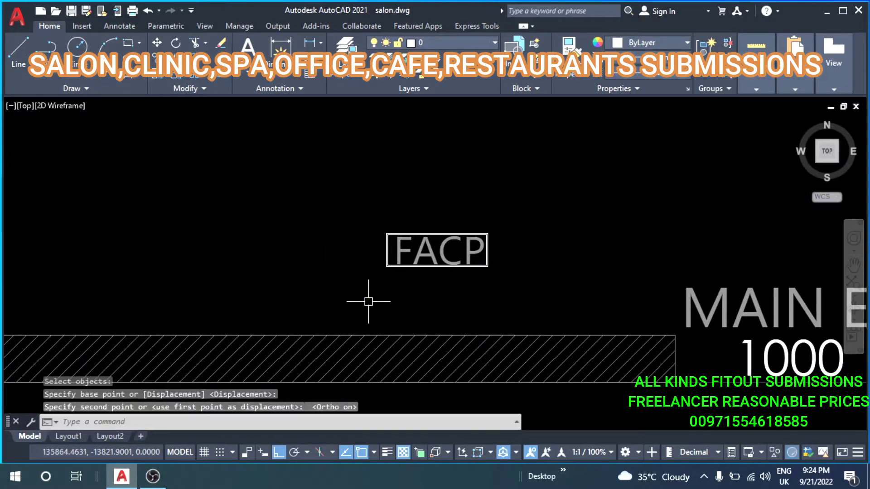
{"action": "key", "text": "Escape"}
{"action": "key", "text": "Escape"}
Begin repositioning the FACP text, then cancel the move.
{"action": "scroll", "coordinate": [440, 246], "scroll_direction": "up", "scroll_amount": 2}
{"action": "left_click", "coordinate": [434, 263]}
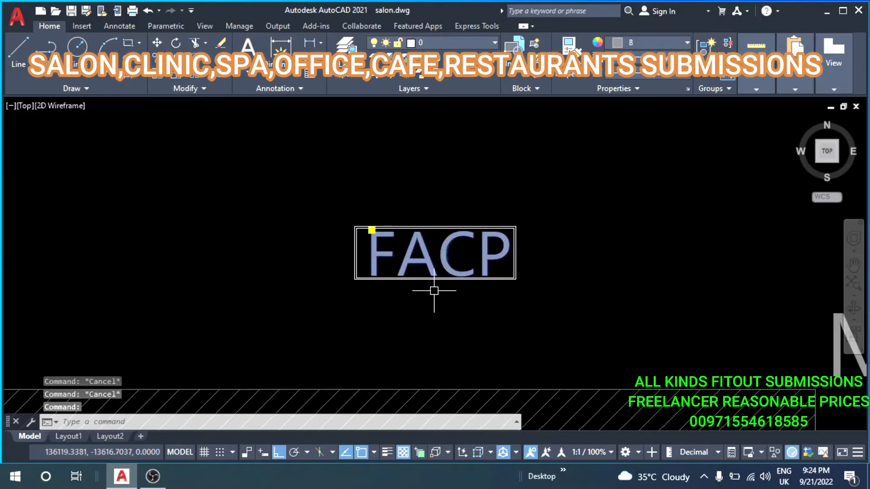
{"action": "type", "text": "m"}
{"action": "key", "text": "Return"}
{"action": "left_click", "coordinate": [453, 299]}
{"action": "scroll", "coordinate": [457, 285], "scroll_direction": "up", "scroll_amount": 4}
{"action": "left_click", "coordinate": [534, 230]}
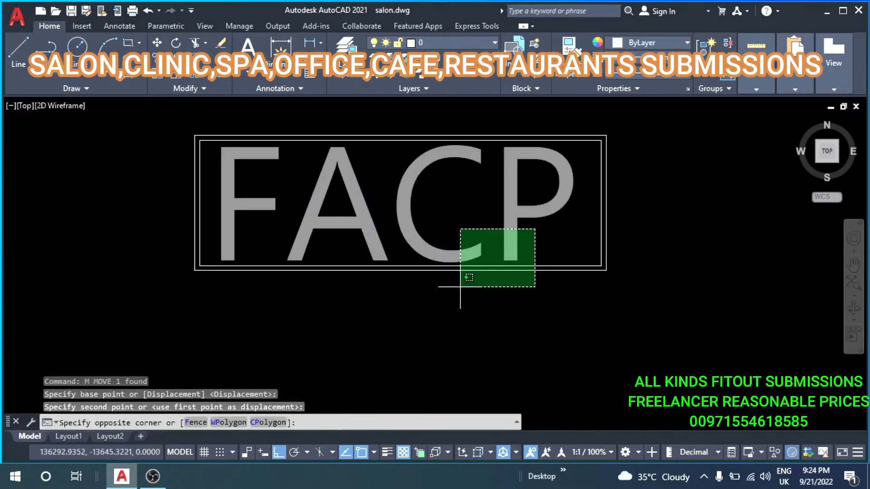
{"action": "key", "text": "Escape"}
{"action": "scroll", "coordinate": [460, 287], "scroll_direction": "down", "scroll_amount": 4}
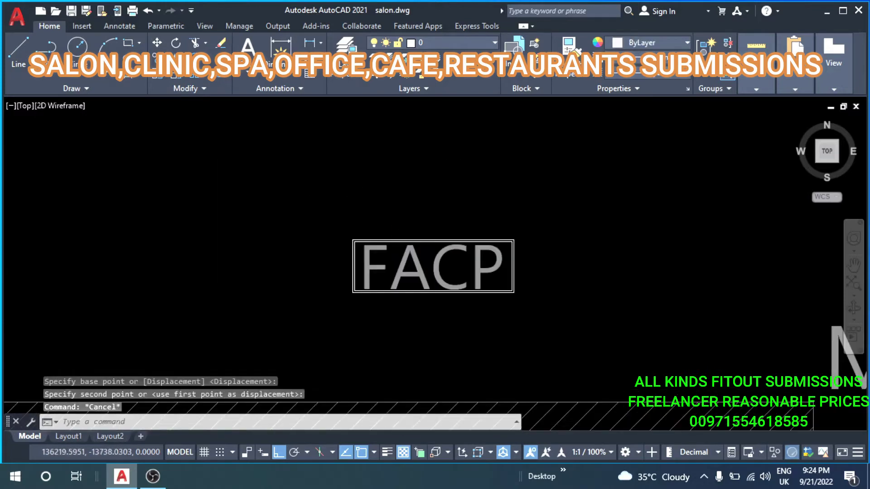
{"action": "key", "text": "Escape"}
Set the FACP label and its frame to Red.
{"action": "left_click", "coordinate": [344, 281]}
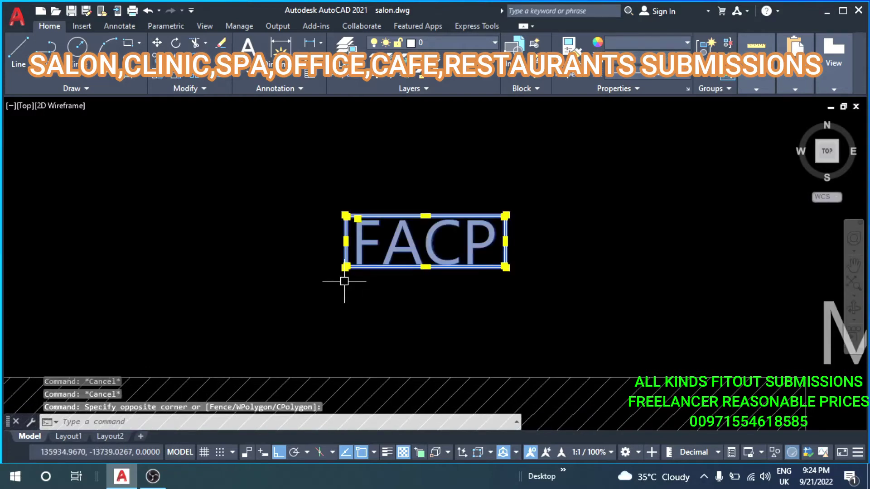
{"action": "left_click", "coordinate": [648, 42]}
{"action": "left_click", "coordinate": [614, 172]}
{"action": "scroll", "coordinate": [520, 217], "scroll_direction": "down", "scroll_amount": 3}
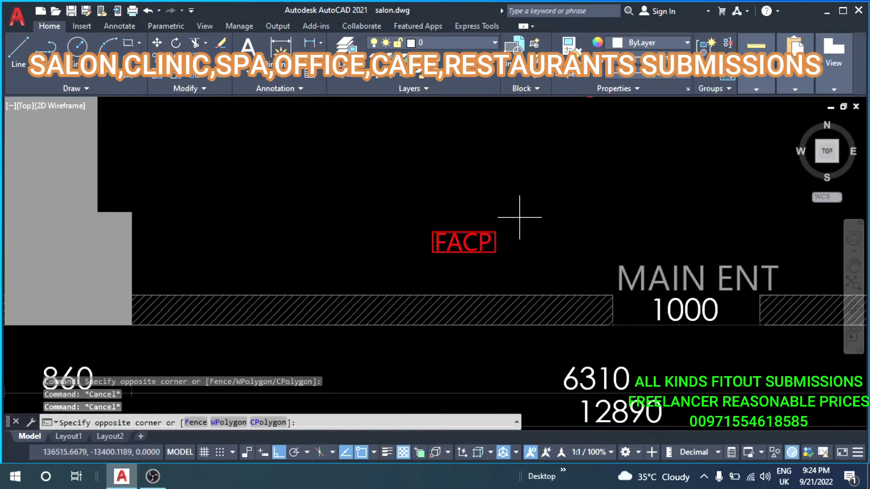
Move the FACP label and frame onto the hatched wall edge.
{"action": "left_click", "coordinate": [520, 217]}
{"action": "scroll", "coordinate": [516, 231], "scroll_direction": "up", "scroll_amount": 4}
{"action": "type", "text": "m"}
{"action": "key", "text": "Return"}
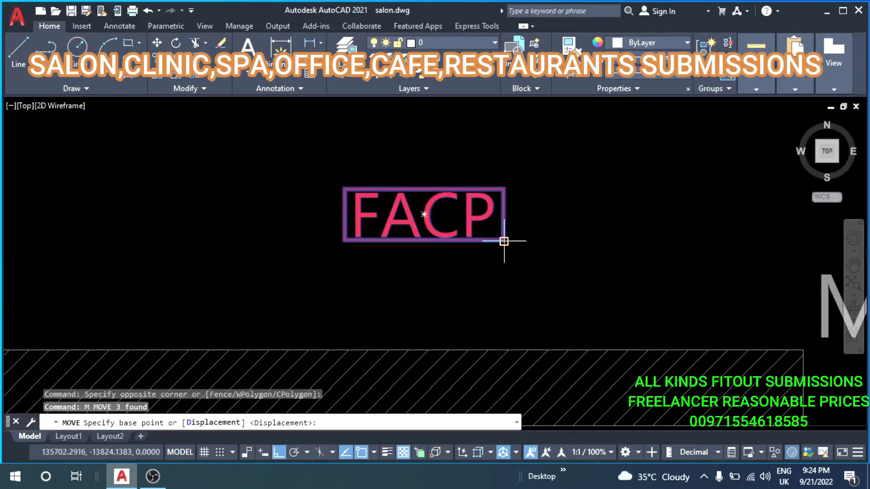
{"action": "left_click", "coordinate": [503, 241]}
{"action": "middle_click_drag", "start_coordinate": [503, 240], "coordinate": [503, 193]}
{"action": "left_click", "coordinate": [513, 298]}
{"action": "key", "text": "Escape"}
{"action": "key", "text": "Escape"}
Scale the FACP text by 0.8 from its top-left corner.
{"action": "left_click", "coordinate": [443, 281]}
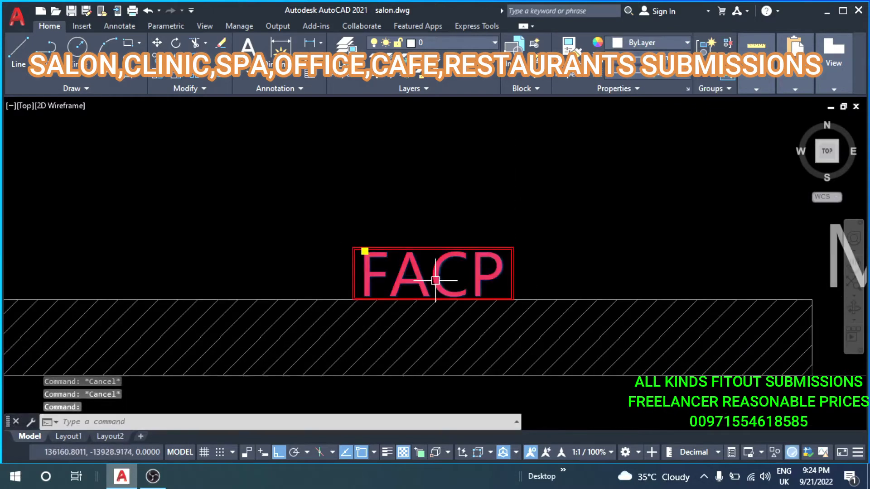
{"action": "type", "text": "sc"}
{"action": "key", "text": "Return"}
{"action": "left_click", "coordinate": [367, 256]}
{"action": "type", "text": "."}
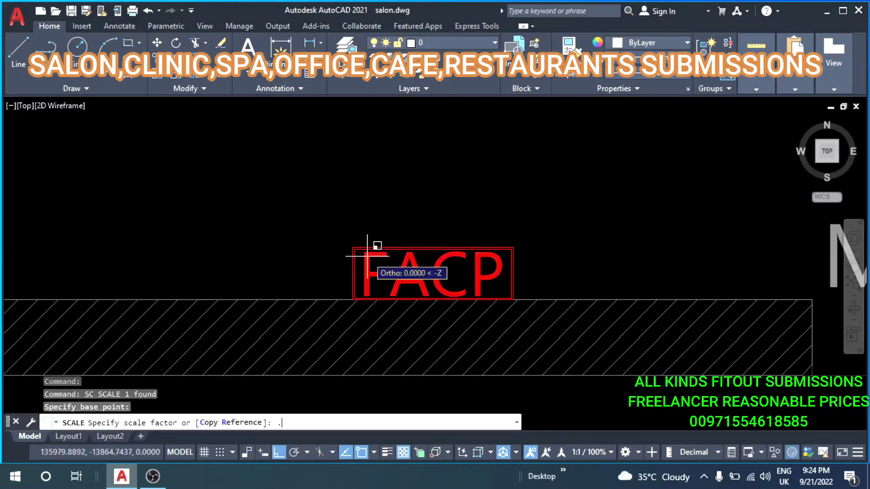
{"action": "type", "text": "8"}
{"action": "key", "text": "Return"}
Centre the scaled FACP text within the red frame.
{"action": "left_click", "coordinate": [466, 281]}
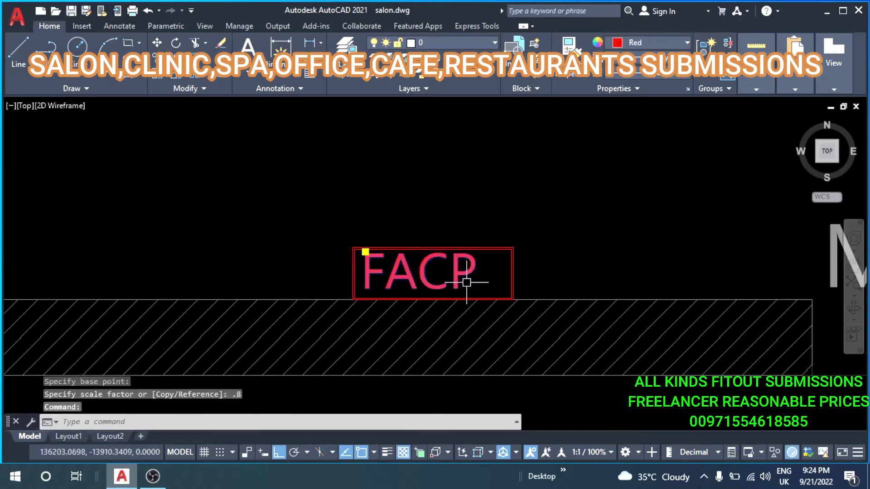
{"action": "scroll", "coordinate": [548, 278], "scroll_direction": "up", "scroll_amount": 2}
{"action": "type", "text": "m"}
{"action": "key", "text": "Return"}
{"action": "left_click", "coordinate": [548, 265]}
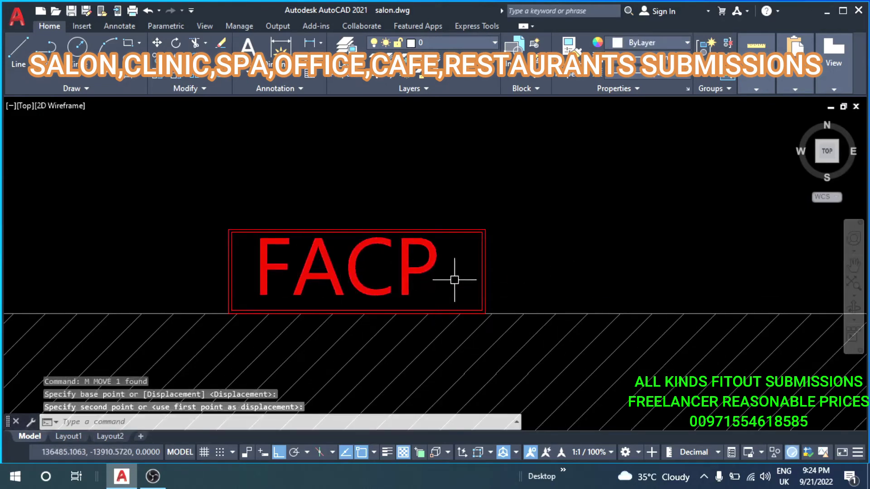
{"action": "left_click", "coordinate": [505, 258]}
{"action": "type", "text": "m"}
{"action": "key", "text": "Return"}
{"action": "left_click", "coordinate": [549, 243]}
{"action": "key", "text": "Escape"}
{"action": "scroll", "coordinate": [548, 255], "scroll_direction": "down", "scroll_amount": 4}
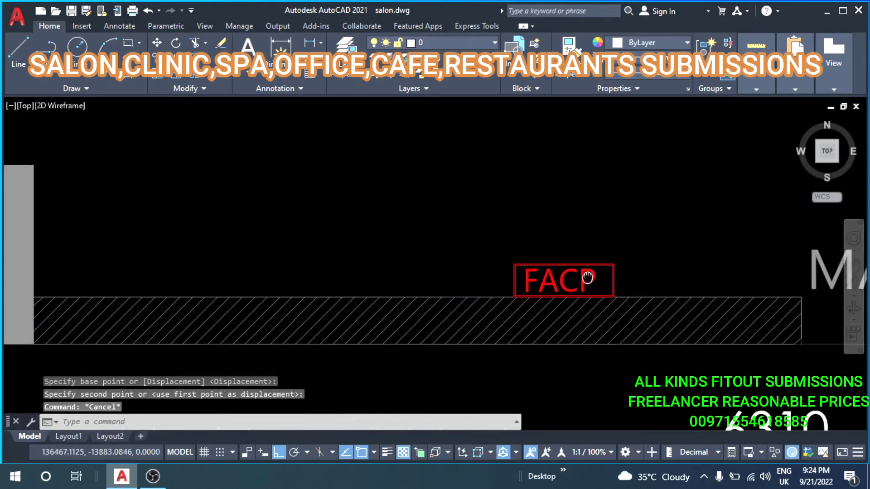
{"action": "key", "text": "Escape"}
Attempt another move of the FACP label, then cancel it.
{"action": "scroll", "coordinate": [570, 280], "scroll_direction": "up", "scroll_amount": 4}
{"action": "left_click", "coordinate": [572, 283]}
{"action": "left_click", "coordinate": [408, 317]}
{"action": "type", "text": "m"}
{"action": "key", "text": "Return"}
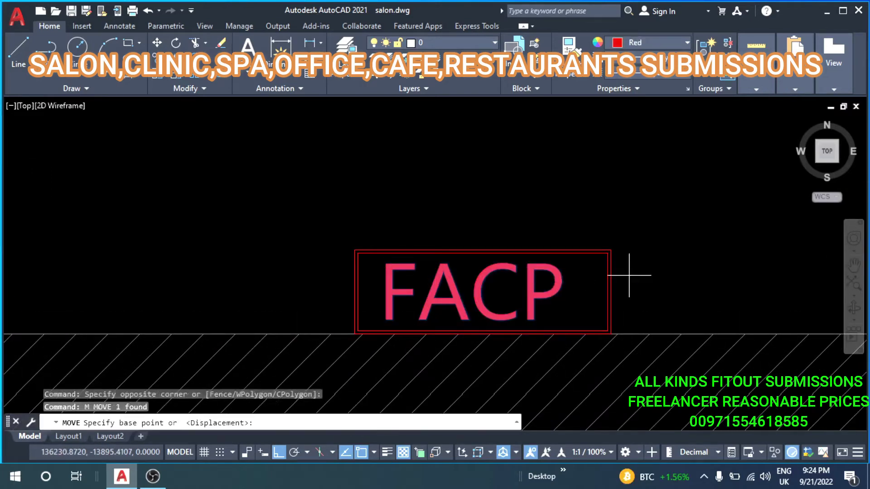
{"action": "left_click", "coordinate": [643, 272]}
{"action": "key", "text": "Escape"}
{"action": "scroll", "coordinate": [657, 262], "scroll_direction": "down", "scroll_amount": 3}
{"action": "scroll", "coordinate": [384, 271], "scroll_direction": "up", "scroll_amount": 2}
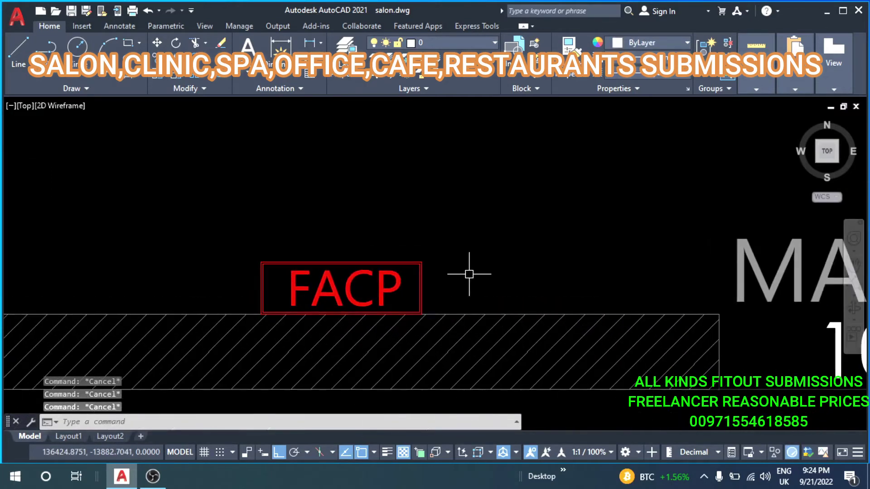
{"action": "type", "text": "rec"}
{"action": "key", "text": "Return"}
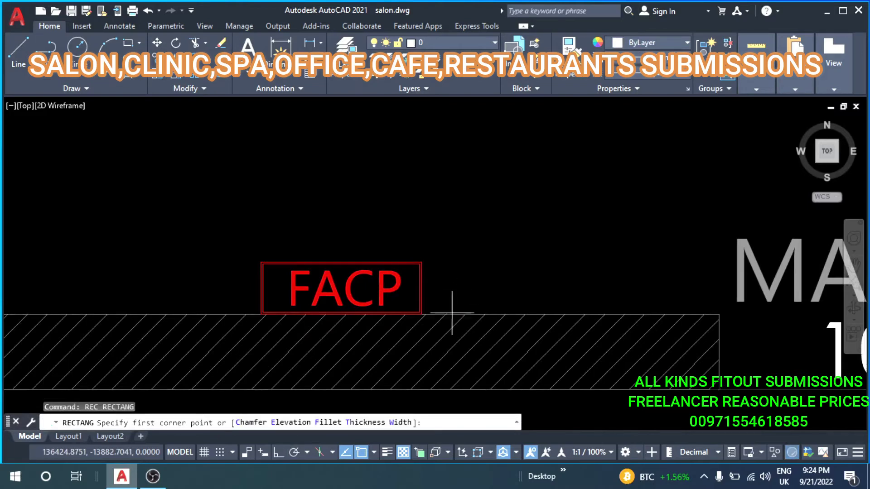
Draw a small square beside the FACP label.
{"action": "left_click", "coordinate": [451, 314]}
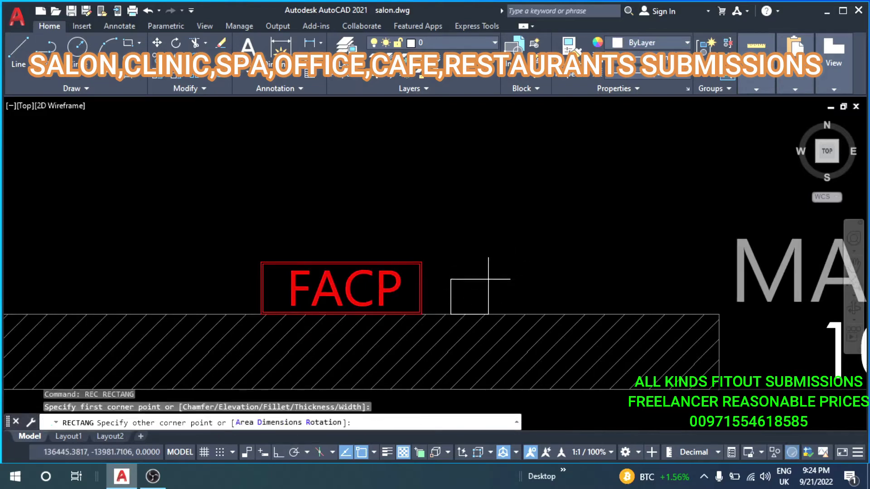
{"action": "left_click", "coordinate": [488, 280]}
{"action": "key", "text": "Escape"}
{"action": "middle_click_drag", "start_coordinate": [452, 291], "coordinate": [437, 276]}
{"action": "key", "text": "Escape"}
{"action": "key", "text": "Escape"}
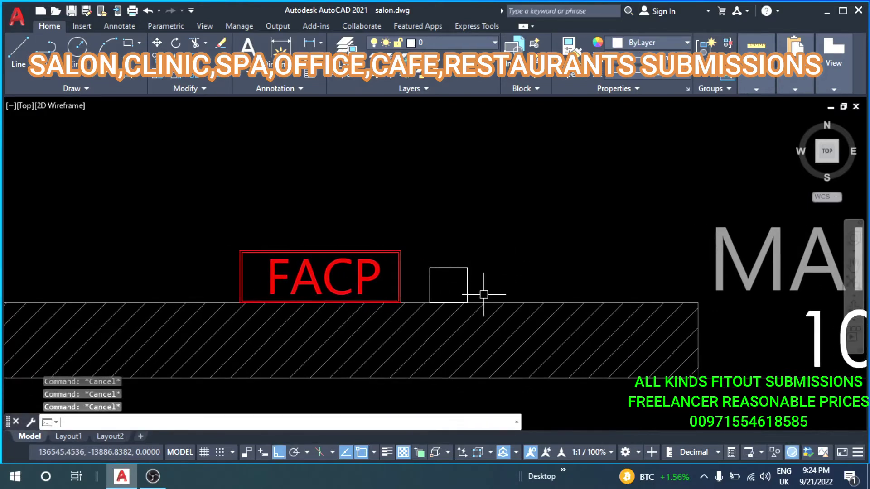
Draw a circle inside the new square.
{"action": "type", "text": "c"}
{"action": "key", "text": "Return"}
{"action": "scroll", "coordinate": [471, 299], "scroll_direction": "up", "scroll_amount": 2}
{"action": "left_click", "coordinate": [434, 273]}
{"action": "left_click", "coordinate": [450, 287]}
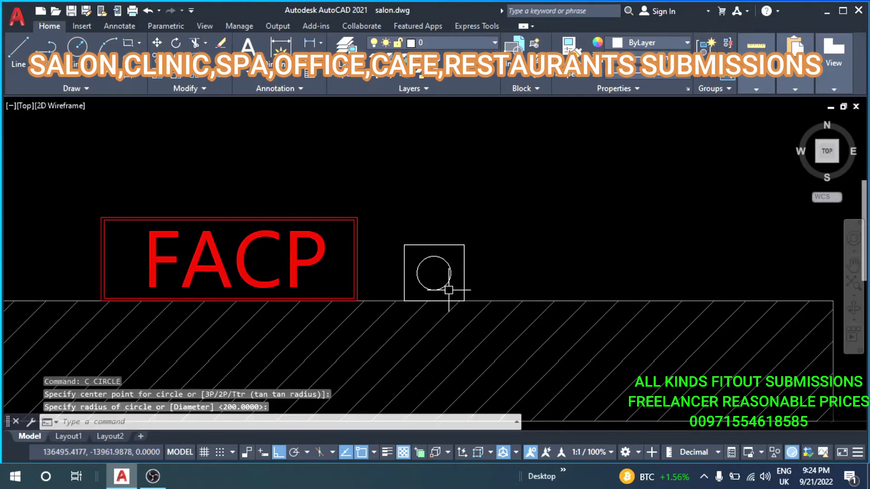
{"action": "key", "text": "Escape"}
{"action": "key", "text": "Escape"}
{"action": "scroll", "coordinate": [450, 289], "scroll_direction": "down", "scroll_amount": 2}
{"action": "scroll", "coordinate": [493, 272], "scroll_direction": "up", "scroll_amount": 2}
Set the square and circle to Red.
{"action": "left_click", "coordinate": [515, 247]}
{"action": "left_click", "coordinate": [423, 303]}
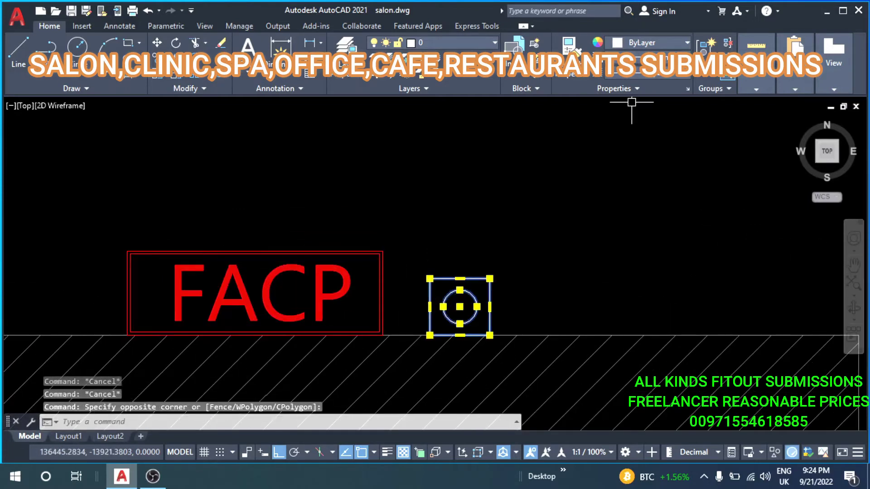
{"action": "left_click", "coordinate": [680, 45]}
{"action": "left_click", "coordinate": [613, 172]}
{"action": "scroll", "coordinate": [501, 254], "scroll_direction": "down", "scroll_amount": 2}
{"action": "key", "text": "Escape"}
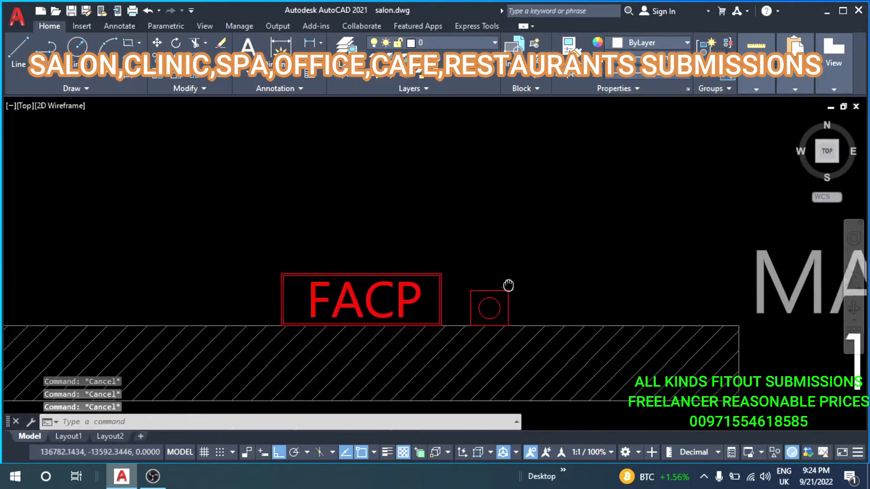
{"action": "scroll", "coordinate": [483, 291], "scroll_direction": "down", "scroll_amount": 3}
{"action": "middle_click_drag", "start_coordinate": [484, 291], "coordinate": [477, 254]}
{"action": "scroll", "coordinate": [480, 267], "scroll_direction": "up", "scroll_amount": 3}
{"action": "scroll", "coordinate": [520, 273], "scroll_direction": "up", "scroll_amount": 1}
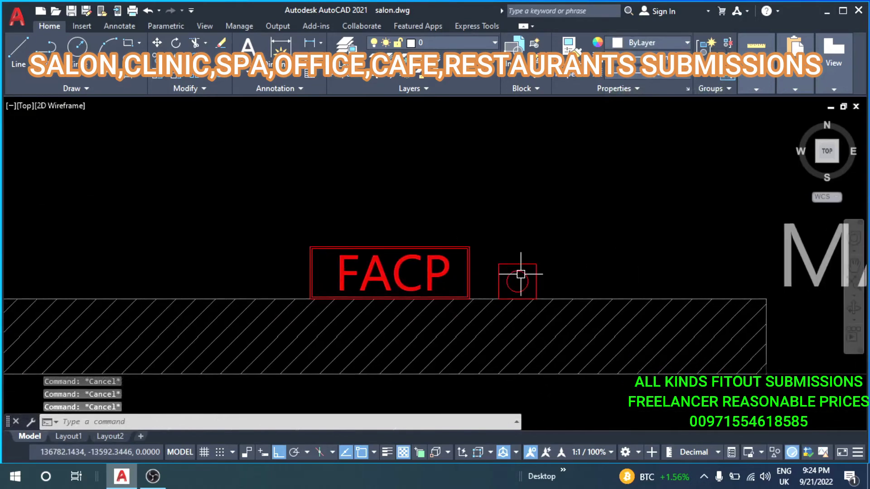
{"action": "type", "text": "pl"}
{"action": "key", "text": "Return"}
Draw a connector line from the square's left edge to the FACP frame.
{"action": "scroll", "coordinate": [539, 273], "scroll_direction": "up", "scroll_amount": 4}
{"action": "left_click", "coordinate": [550, 291]}
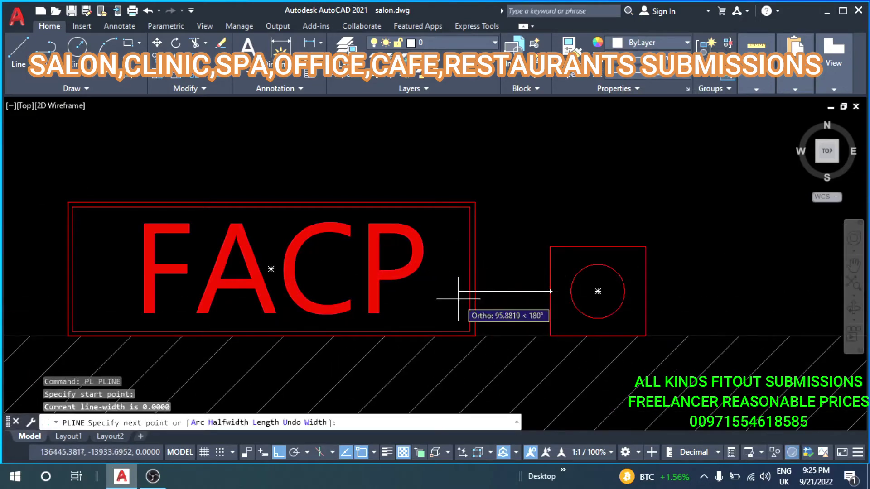
{"action": "left_click", "coordinate": [479, 292]}
{"action": "scroll", "coordinate": [426, 295], "scroll_direction": "down", "scroll_amount": 5}
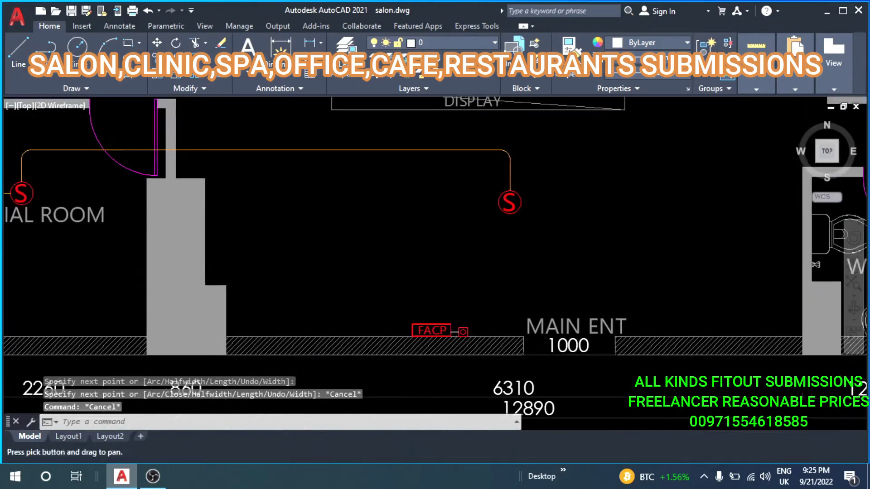
{"action": "scroll", "coordinate": [494, 226], "scroll_direction": "up", "scroll_amount": 2}
{"action": "key", "text": "space"}
Draw a vertical wire from the device box up toward the S symbol.
{"action": "left_click", "coordinate": [450, 180]}
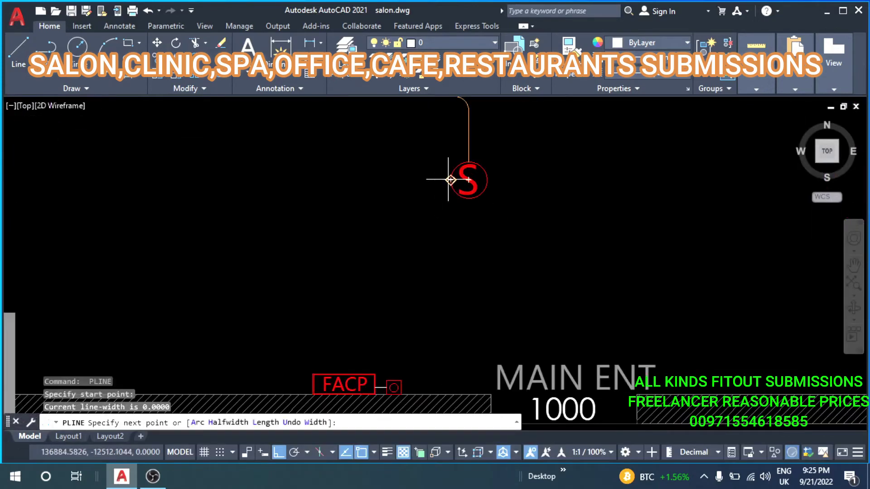
{"action": "left_click", "coordinate": [417, 243]}
{"action": "key", "text": "Escape"}
{"action": "key", "text": "Escape"}
{"action": "key", "text": "space"}
{"action": "scroll", "coordinate": [391, 327], "scroll_direction": "up", "scroll_amount": 3}
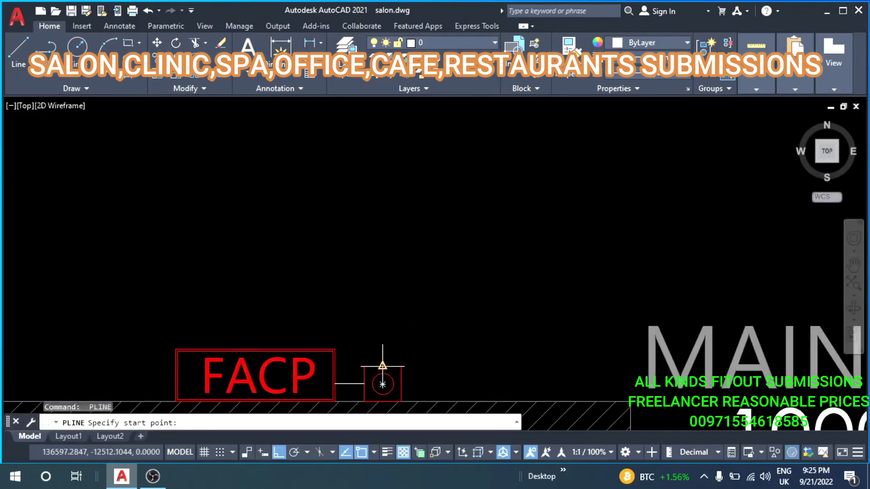
{"action": "left_click", "coordinate": [382, 384]}
{"action": "scroll", "coordinate": [402, 219], "scroll_direction": "down", "scroll_amount": 3}
{"action": "scroll", "coordinate": [418, 218], "scroll_direction": "up", "scroll_amount": 3}
{"action": "left_click", "coordinate": [419, 216]}
{"action": "key", "text": "Escape"}
{"action": "key", "text": "Escape"}
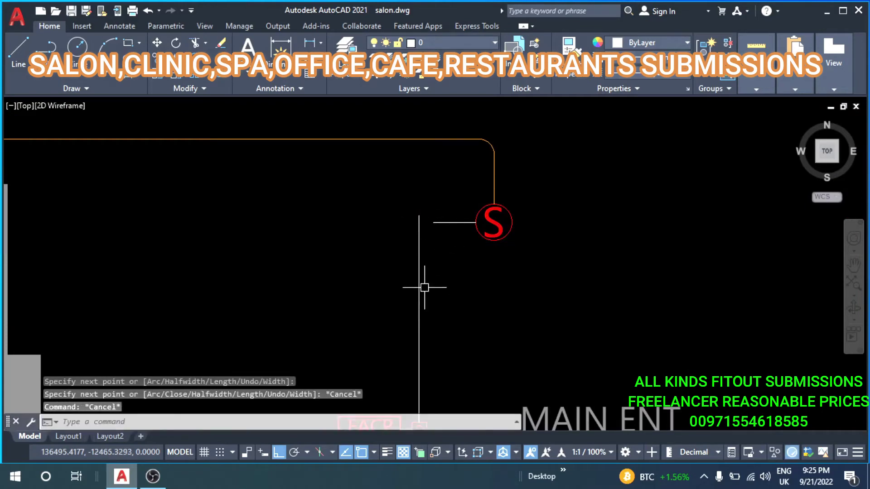
Fillet the two wire lines into a rounded corner beside the S symbol.
{"action": "type", "text": "f"}
{"action": "key", "text": "space"}
{"action": "left_click", "coordinate": [419, 258]}
{"action": "left_click", "coordinate": [452, 223]}
{"action": "key", "text": "Escape"}
{"action": "scroll", "coordinate": [419, 241], "scroll_direction": "down", "scroll_amount": 3}
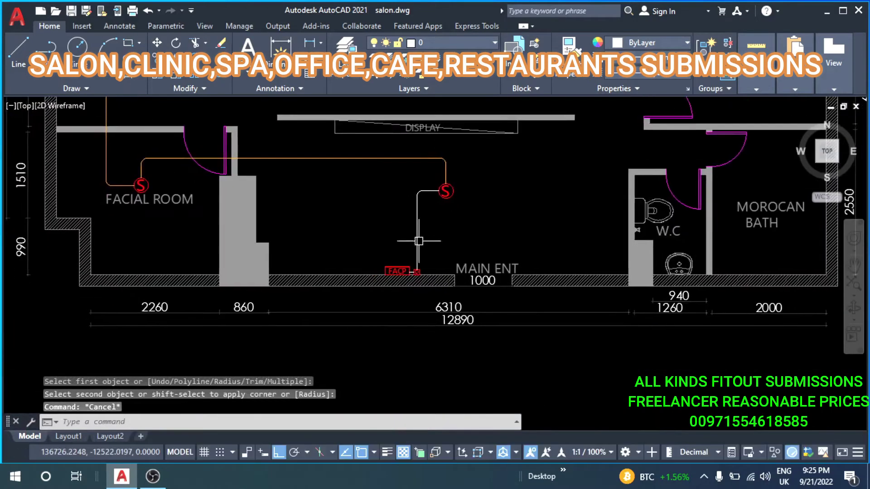
{"action": "scroll", "coordinate": [419, 241], "scroll_direction": "up", "scroll_amount": 3}
{"action": "key", "text": "Escape"}
Match the white FACP wire's properties to the orange wire using MA.
{"action": "type", "text": "MA"}
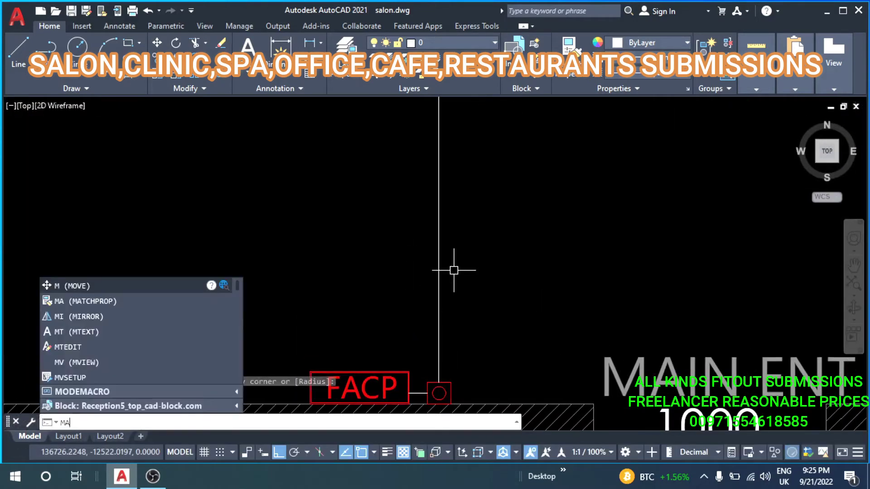
{"action": "key", "text": "space"}
{"action": "scroll", "coordinate": [453, 271], "scroll_direction": "down", "scroll_amount": 3}
{"action": "scroll", "coordinate": [491, 199], "scroll_direction": "up", "scroll_amount": 2}
{"action": "left_click", "coordinate": [490, 194]}
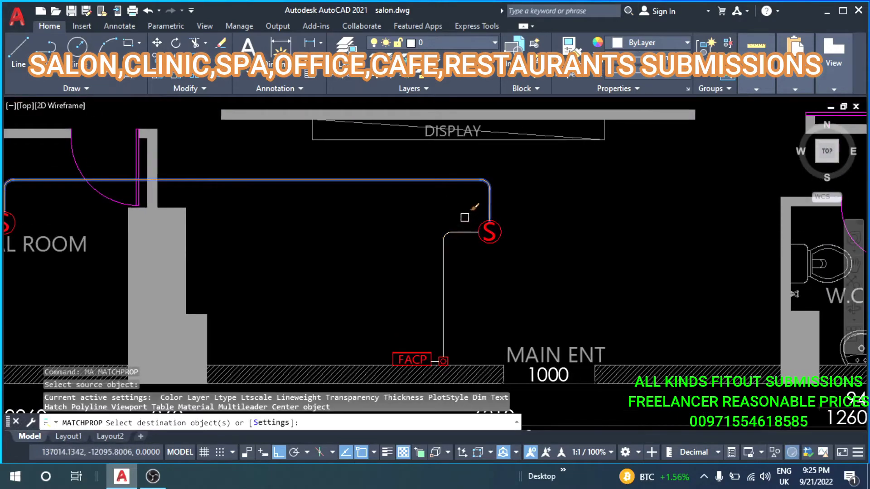
{"action": "left_click_drag", "start_coordinate": [464, 218], "coordinate": [418, 278]}
{"action": "scroll", "coordinate": [434, 317], "scroll_direction": "up", "scroll_amount": 5}
{"action": "scroll", "coordinate": [453, 312], "scroll_direction": "up", "scroll_amount": 4}
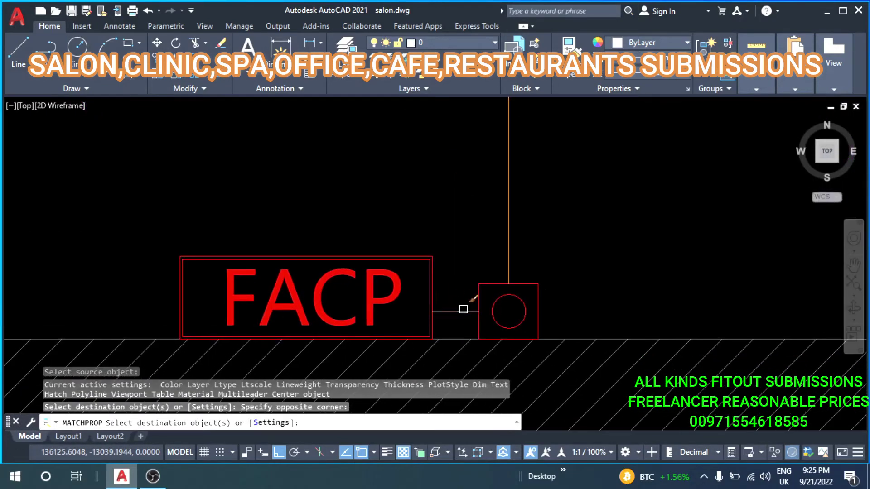
{"action": "key", "text": "Escape"}
{"action": "scroll", "coordinate": [444, 276], "scroll_direction": "down", "scroll_amount": 5}
{"action": "key", "text": "Escape"}
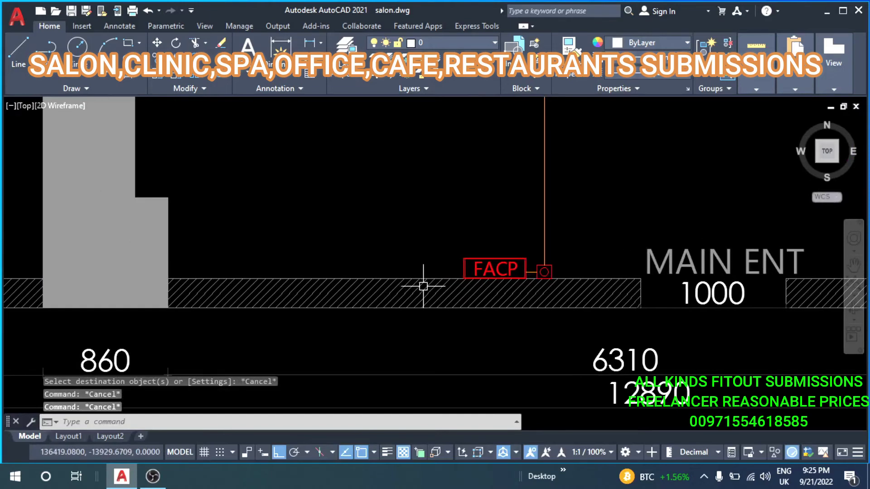
Draw a rectangle on the wall to the left of the FACP label.
{"action": "type", "text": "rec"}
{"action": "key", "text": "space"}
{"action": "scroll", "coordinate": [441, 270], "scroll_direction": "up", "scroll_amount": 2}
{"action": "left_click", "coordinate": [461, 285]}
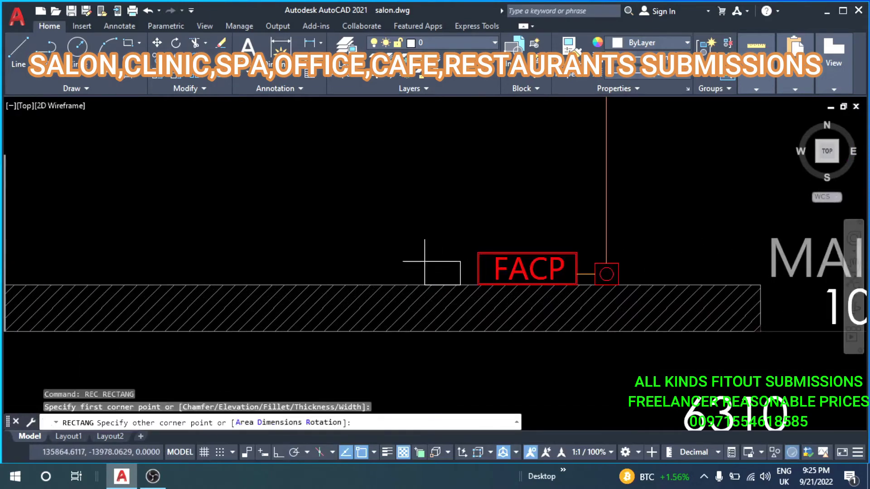
{"action": "left_click", "coordinate": [372, 271]}
{"action": "key", "text": "Escape"}
{"action": "key", "text": "Escape"}
{"action": "scroll", "coordinate": [411, 248], "scroll_direction": "down", "scroll_amount": 3}
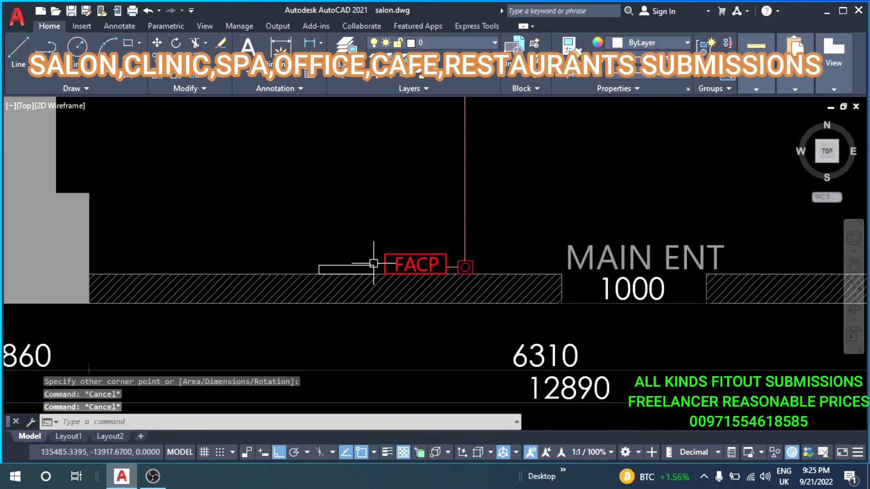
{"action": "scroll", "coordinate": [537, 250], "scroll_direction": "up", "scroll_amount": 2}
{"action": "scroll", "coordinate": [538, 251], "scroll_direction": "down", "scroll_amount": 2}
{"action": "scroll", "coordinate": [445, 276], "scroll_direction": "up", "scroll_amount": 3}
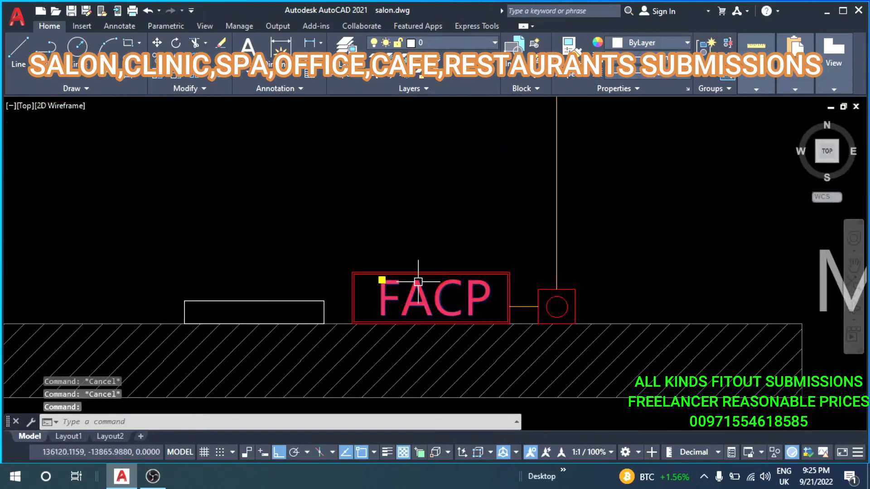
Copy the FACP label onto the new rectangle.
{"action": "middle_click_drag", "start_coordinate": [384, 286], "coordinate": [443, 283]}
{"action": "left_click", "coordinate": [442, 283]}
{"action": "type", "text": "c"}
{"action": "key", "text": "Return"}
{"action": "left_click", "coordinate": [487, 297]}
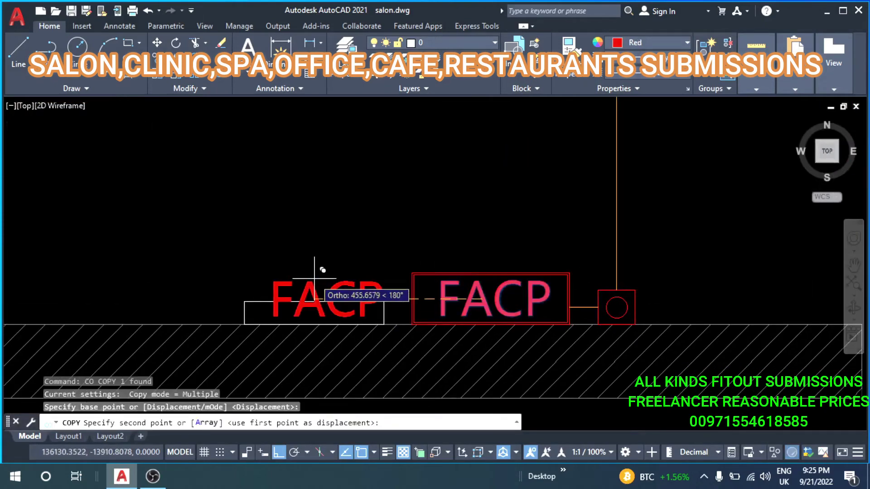
{"action": "left_click", "coordinate": [320, 271]}
{"action": "key", "text": "Escape"}
{"action": "key", "text": "Escape"}
{"action": "key", "text": "Escape"}
Retype the copied label to read 'DCD 24X7'.
{"action": "left_click", "coordinate": [313, 291]}
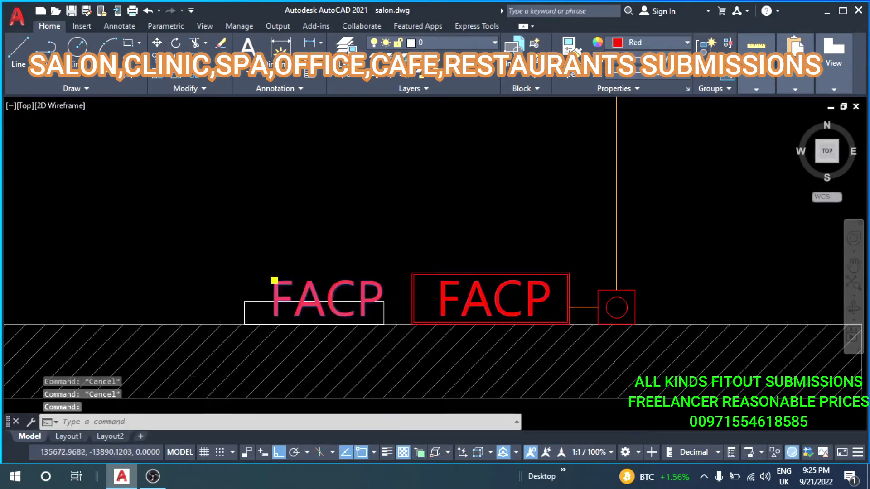
{"action": "double_click", "coordinate": [312, 294]}
{"action": "type", "text": "DCD"}
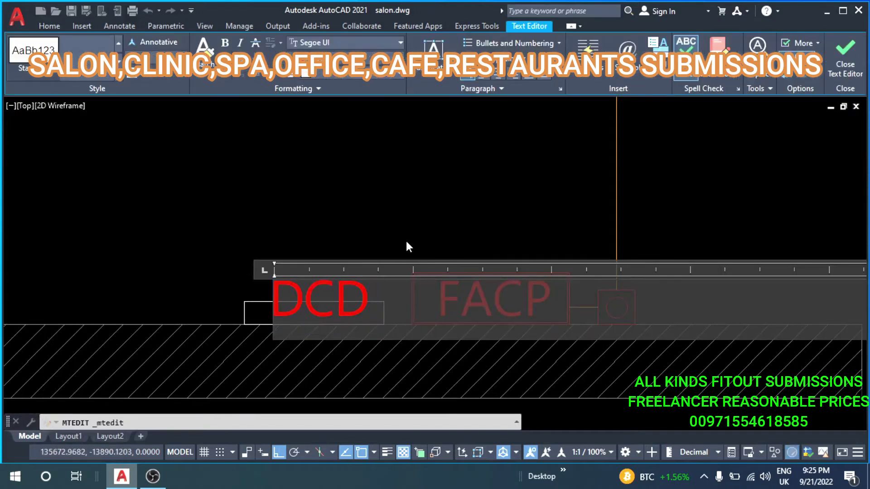
{"action": "type", "text": " 24"}
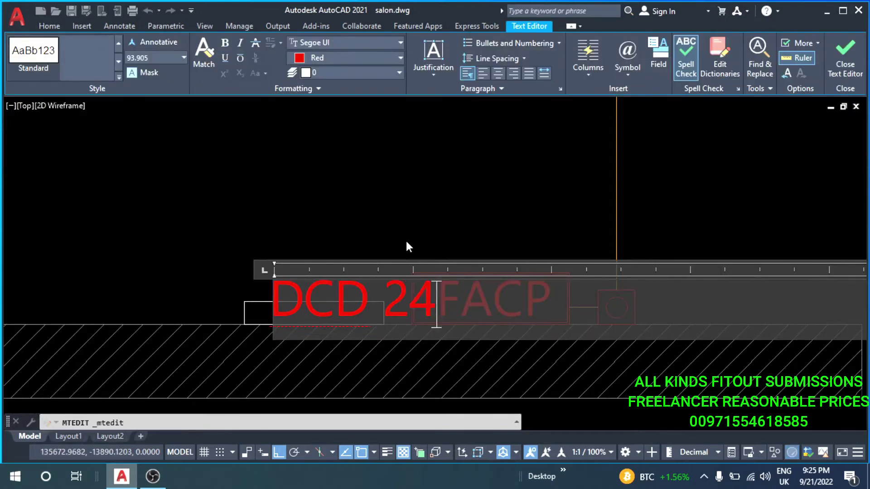
{"action": "type", "text": "X7"}
{"action": "left_click", "coordinate": [425, 231]}
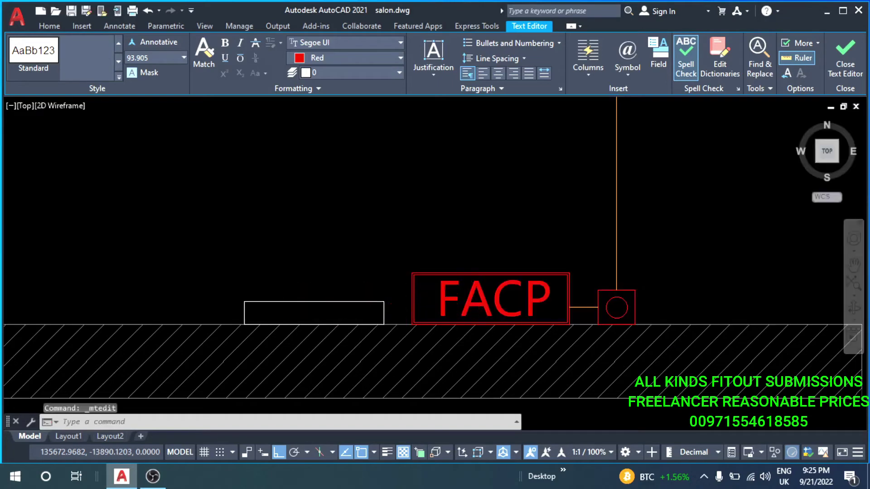
{"action": "left_click", "coordinate": [320, 287]}
Scale the DCD 24X7 text down by a factor of 0.5.
{"action": "type", "text": "sc"}
{"action": "key", "text": "Return"}
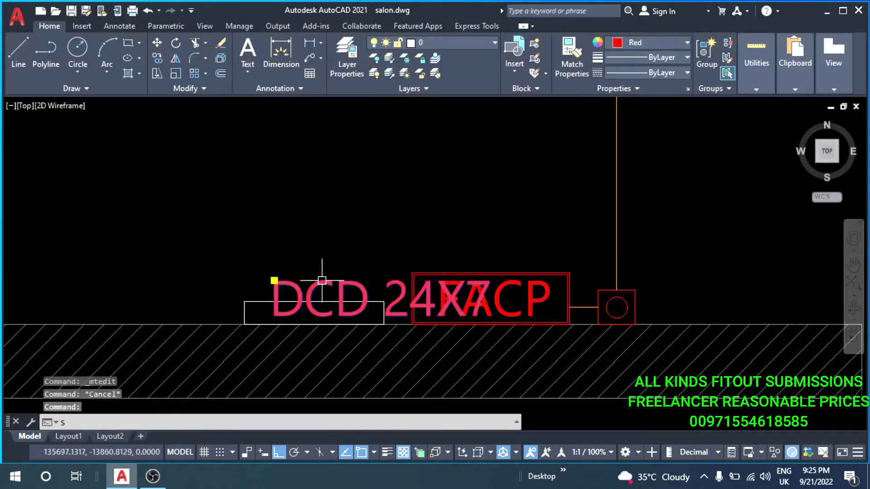
{"action": "left_click", "coordinate": [328, 288]}
{"action": "key", "text": "Return"}
Move the DCD 24X7 text straight down into its box.
{"action": "left_click", "coordinate": [345, 283]}
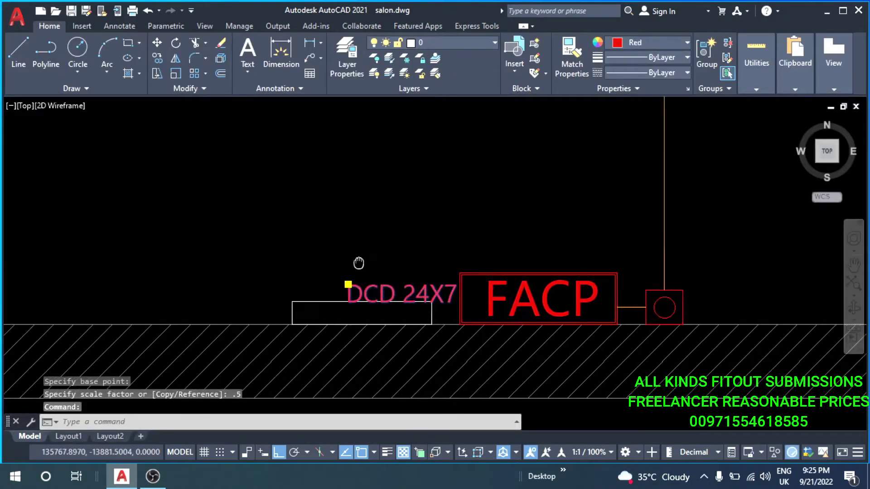
{"action": "middle_click_drag", "start_coordinate": [358, 262], "coordinate": [388, 258]}
{"action": "type", "text": "m"}
{"action": "key", "text": "Return"}
{"action": "left_click", "coordinate": [432, 224]}
{"action": "left_click", "coordinate": [401, 225]}
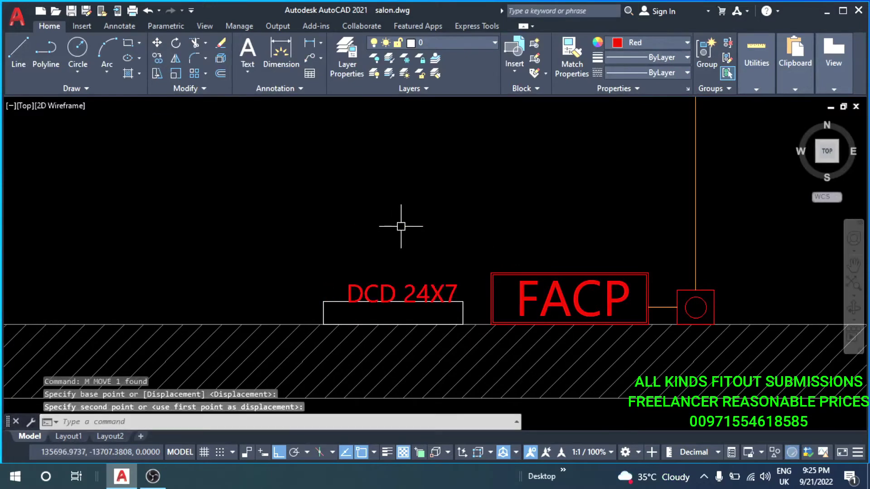
{"action": "scroll", "coordinate": [378, 278], "scroll_direction": "up", "scroll_amount": 2}
{"action": "type", "text": "m"}
{"action": "key", "text": "Return"}
{"action": "left_click", "coordinate": [404, 188]}
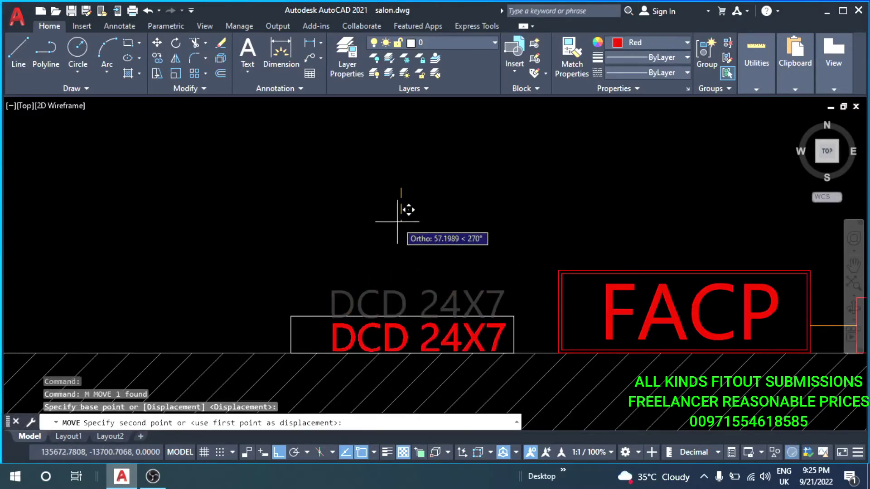
{"action": "left_click", "coordinate": [396, 219]}
Begin a further move of the DCD text, then cancel it, leaving the text in the box.
{"action": "left_click", "coordinate": [391, 323]}
{"action": "scroll", "coordinate": [394, 319], "scroll_direction": "up", "scroll_amount": 2}
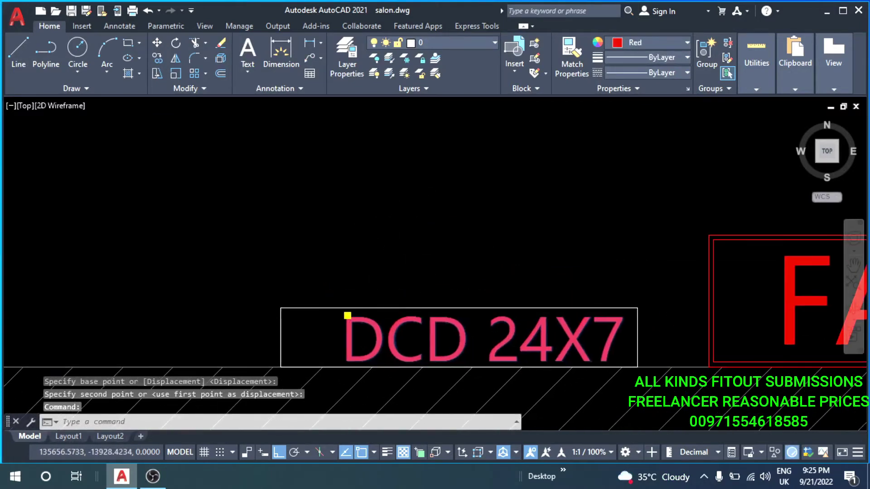
{"action": "type", "text": "m"}
{"action": "key", "text": "Return"}
{"action": "left_click", "coordinate": [471, 247]}
{"action": "key", "text": "Escape"}
{"action": "key", "text": "Escape"}
{"action": "scroll", "coordinate": [398, 282], "scroll_direction": "down", "scroll_amount": 3}
{"action": "scroll", "coordinate": [431, 287], "scroll_direction": "up", "scroll_amount": 1}
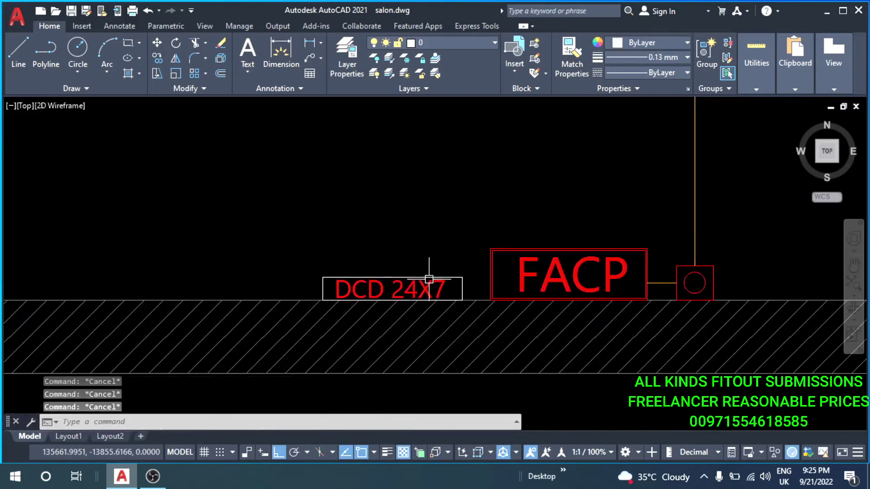
{"action": "scroll", "coordinate": [434, 292], "scroll_direction": "up", "scroll_amount": 3}
Offset the DCD box outline inward to create a double outline.
{"action": "type", "text": "o"}
{"action": "key", "text": "Return"}
{"action": "key", "text": "Return"}
{"action": "scroll", "coordinate": [438, 300], "scroll_direction": "up", "scroll_amount": 3}
{"action": "left_click", "coordinate": [489, 295]}
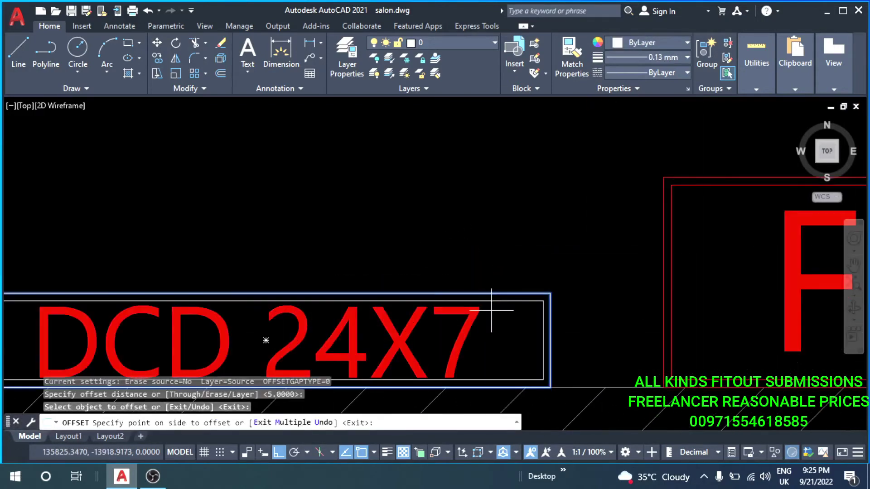
{"action": "left_click", "coordinate": [498, 313]}
{"action": "key", "text": "Escape"}
{"action": "key", "text": "Escape"}
{"action": "key", "text": "Escape"}
{"action": "scroll", "coordinate": [516, 295], "scroll_direction": "down", "scroll_amount": 3}
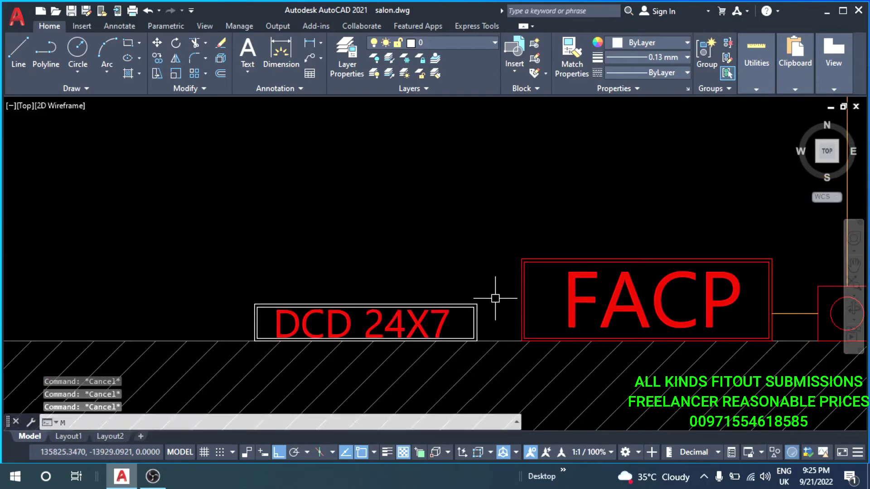
Make the DCD box red by matching properties from the FACP box.
{"action": "type", "text": "ma"}
{"action": "key", "text": "Return"}
{"action": "left_click", "coordinate": [522, 259]}
{"action": "scroll", "coordinate": [498, 270], "scroll_direction": "up", "scroll_amount": 2}
{"action": "left_click", "coordinate": [498, 271]}
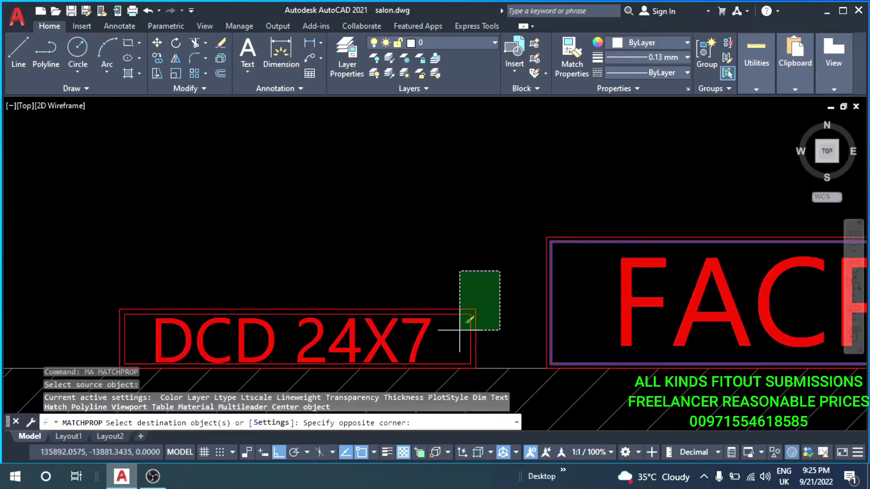
{"action": "key", "text": "Escape"}
{"action": "scroll", "coordinate": [460, 272], "scroll_direction": "down", "scroll_amount": 5}
{"action": "scroll", "coordinate": [498, 294], "scroll_direction": "down", "scroll_amount": 3}
{"action": "scroll", "coordinate": [502, 307], "scroll_direction": "down", "scroll_amount": 1}
{"action": "key", "text": "Escape"}
{"action": "key", "text": "Escape"}
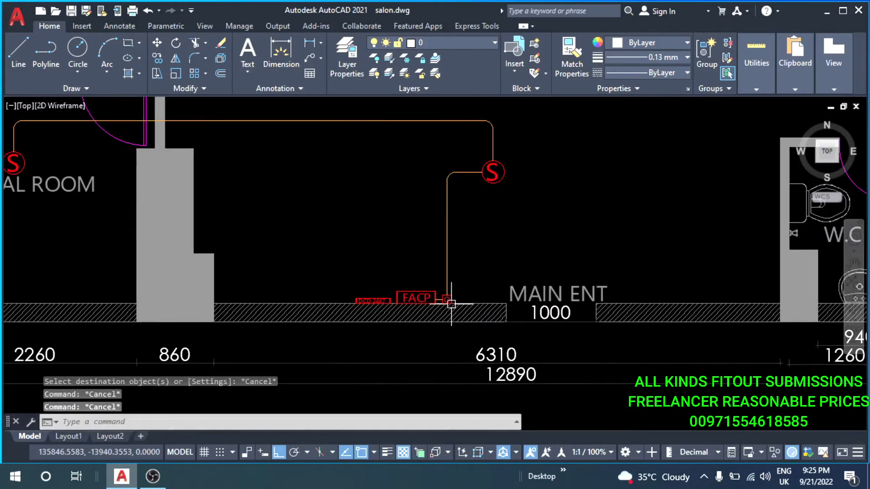
Start a leader note near the DCD 24X7 box with the LE command.
{"action": "scroll", "coordinate": [451, 301], "scroll_direction": "up", "scroll_amount": 1}
{"action": "scroll", "coordinate": [428, 286], "scroll_direction": "up", "scroll_amount": 1}
{"action": "scroll", "coordinate": [404, 271], "scroll_direction": "up", "scroll_amount": 1}
{"action": "type", "text": "le"}
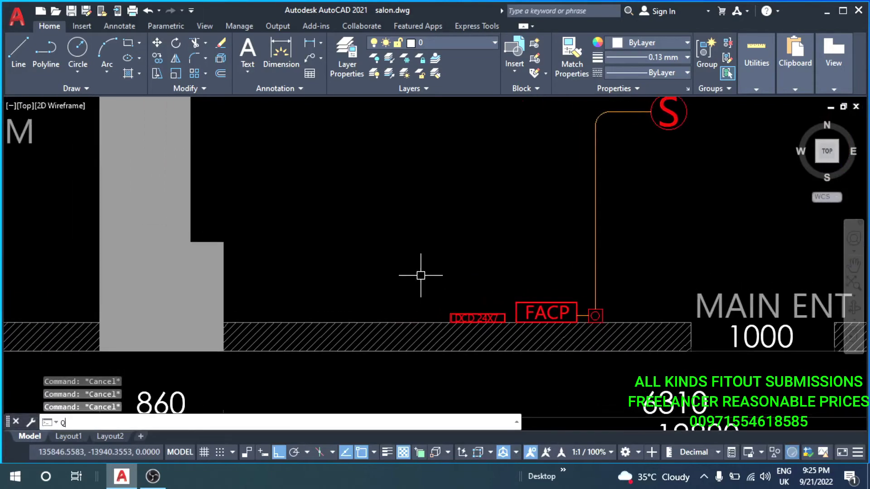
{"action": "key", "text": "Return"}
Draw a leader from the DCD 24X7 label to an end point, without note text.
{"action": "scroll", "coordinate": [421, 276], "scroll_direction": "up", "scroll_amount": 5}
{"action": "scroll", "coordinate": [466, 280], "scroll_direction": "down", "scroll_amount": 3}
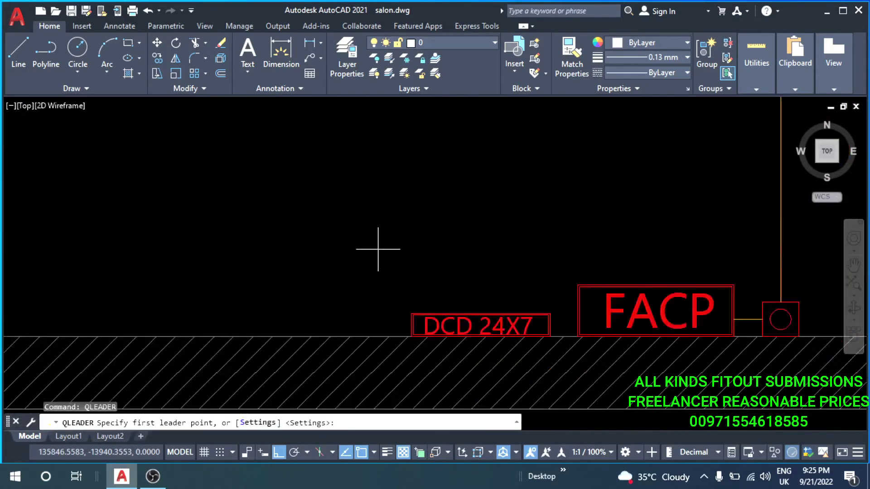
{"action": "scroll", "coordinate": [422, 286], "scroll_direction": "up", "scroll_amount": 1}
{"action": "left_click", "coordinate": [438, 310]}
{"action": "scroll", "coordinate": [450, 188], "scroll_direction": "down", "scroll_amount": 1}
{"action": "scroll", "coordinate": [455, 213], "scroll_direction": "down", "scroll_amount": 3}
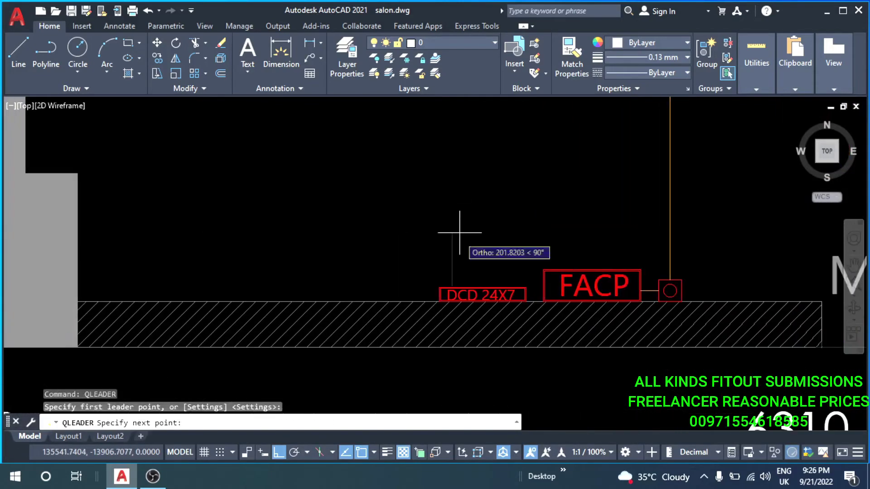
{"action": "left_click", "coordinate": [322, 203]}
{"action": "key", "text": "Escape"}
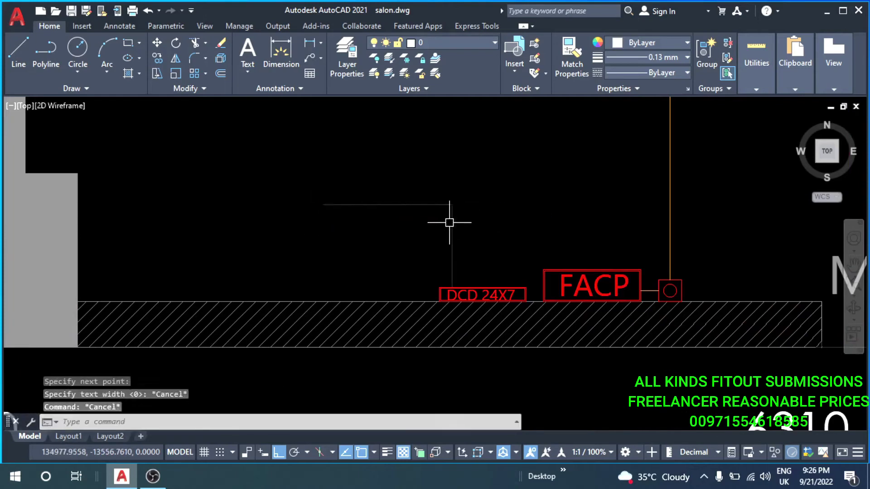
Adjust the leader's arrow size in Quick Properties, trying 20 and then 200.
{"action": "left_click", "coordinate": [449, 218]}
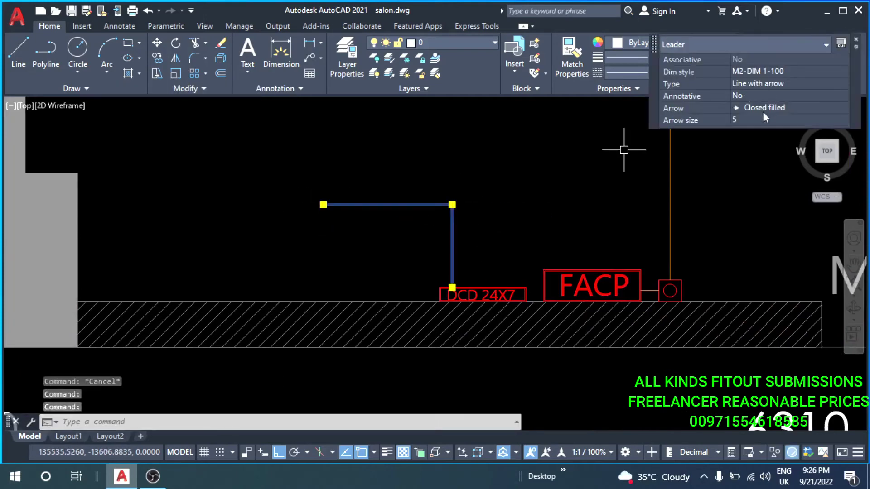
{"action": "type", "text": "20"}
{"action": "key", "text": "Return"}
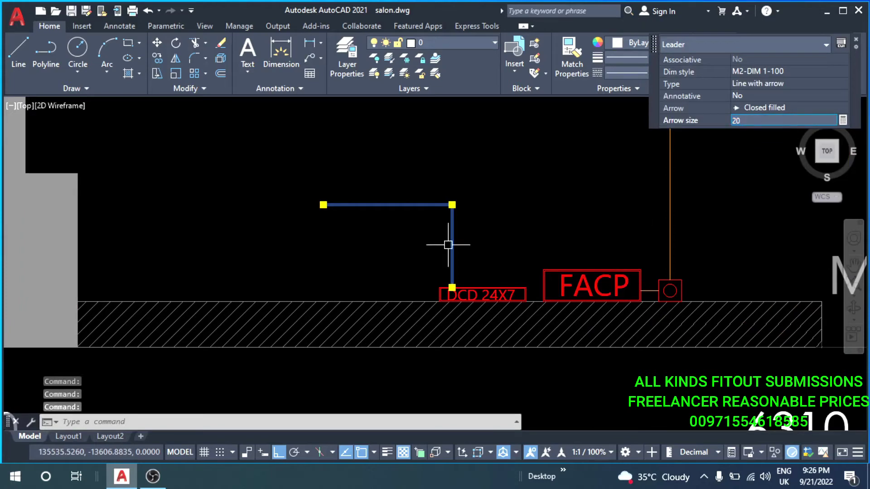
{"action": "key", "text": "Escape"}
{"action": "key", "text": "Escape"}
{"action": "left_click", "coordinate": [453, 227]}
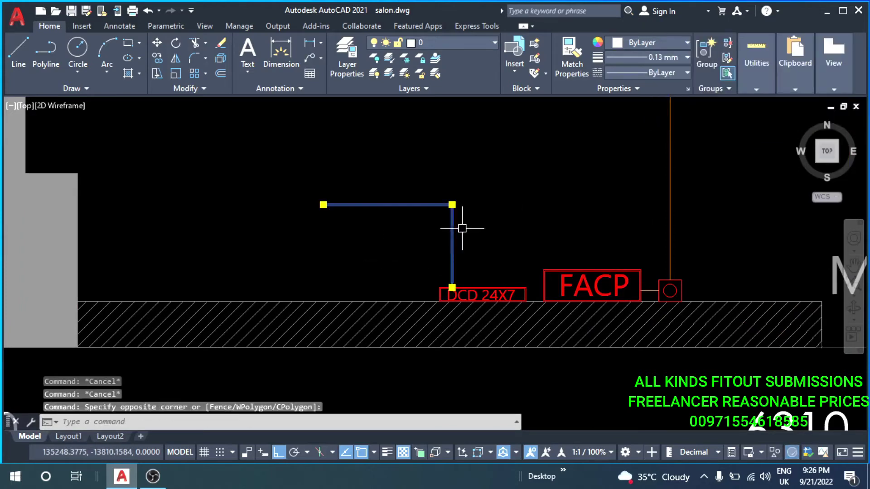
{"action": "key", "text": "Escape"}
{"action": "left_click", "coordinate": [452, 226]}
{"action": "left_click", "coordinate": [591, 189]}
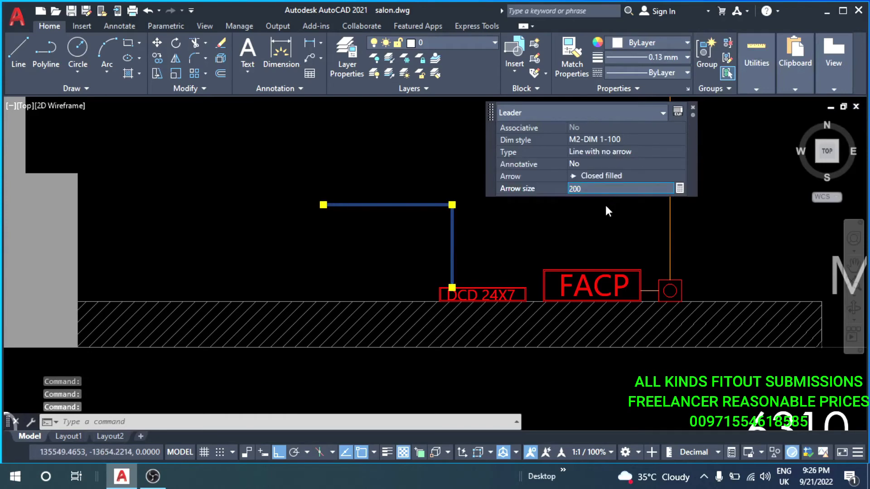
{"action": "key", "text": "Return"}
{"action": "key", "text": "Escape"}
{"action": "key", "text": "Escape"}
{"action": "key", "text": "Escape"}
Set the leader's arrow size to 100 and zoom out.
{"action": "left_click", "coordinate": [454, 233]}
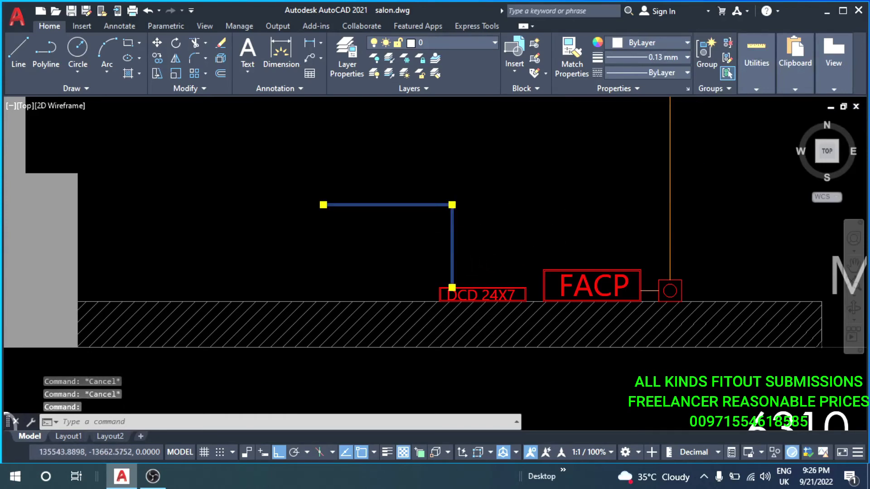
{"action": "left_click", "coordinate": [595, 191]}
{"action": "type", "text": "100"}
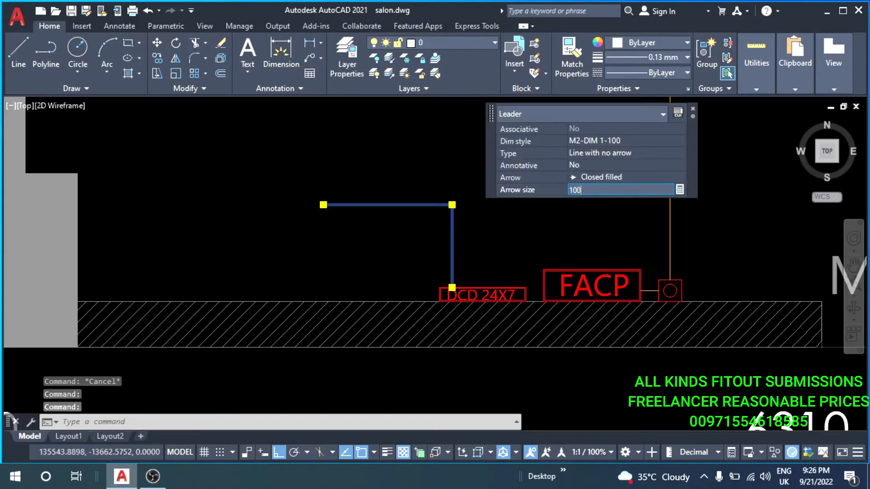
{"action": "key", "text": "Escape"}
{"action": "key", "text": "Escape"}
{"action": "key", "text": "Escape"}
{"action": "scroll", "coordinate": [418, 249], "scroll_direction": "down", "scroll_amount": 5}
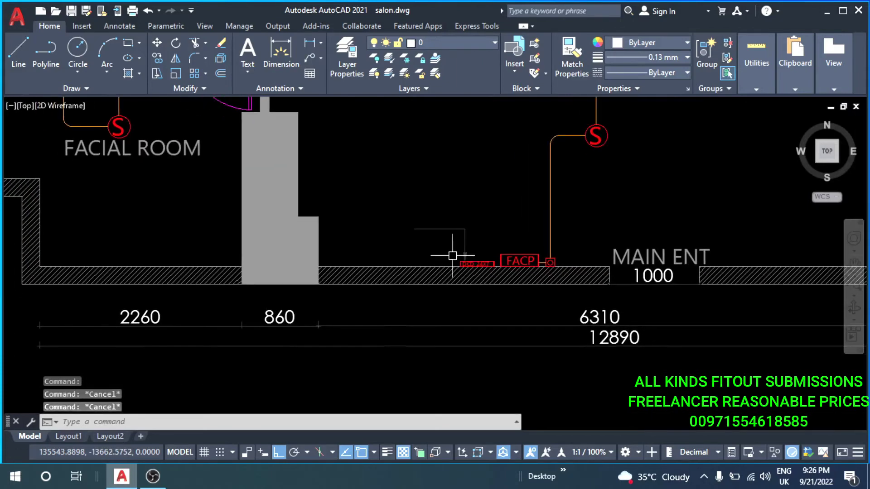
{"action": "scroll", "coordinate": [453, 253], "scroll_direction": "down", "scroll_amount": 2}
Place a multiline text box in the empty area below the floor plan.
{"action": "scroll", "coordinate": [380, 296], "scroll_direction": "down", "scroll_amount": 1}
{"action": "middle_click_drag", "start_coordinate": [379, 296], "coordinate": [355, 292]}
{"action": "type", "text": "t"}
{"action": "key", "text": "Return"}
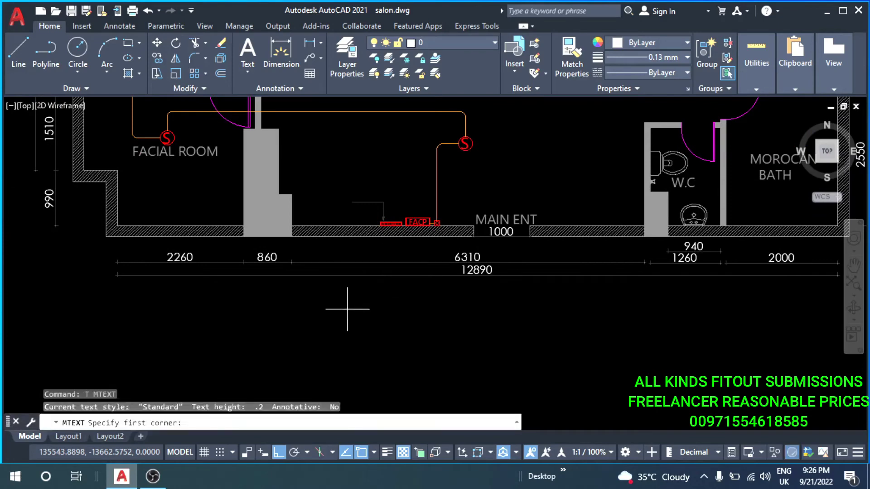
{"action": "left_click", "coordinate": [341, 307]}
{"action": "left_click", "coordinate": [434, 336]}
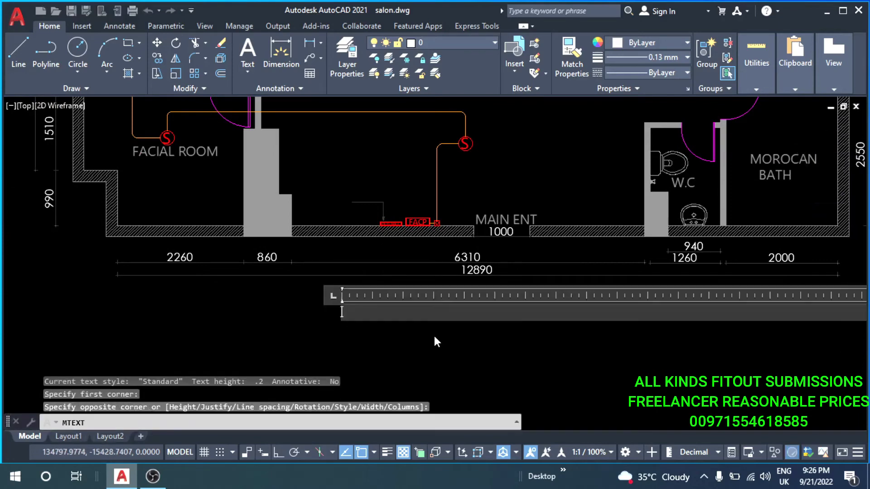
{"action": "type", "text": "SFDSDFSFD"}
Switch the note's font to simplex.
{"action": "key", "text": "ctrl+a"}
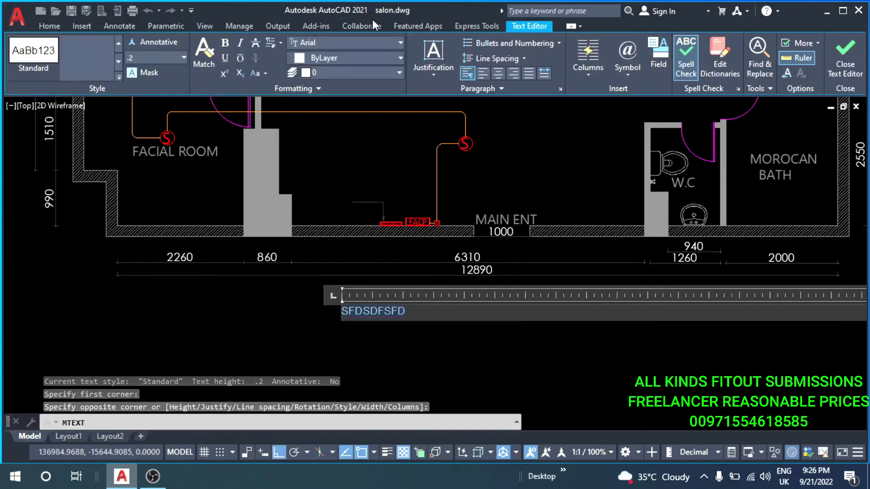
{"action": "left_click", "coordinate": [347, 44]}
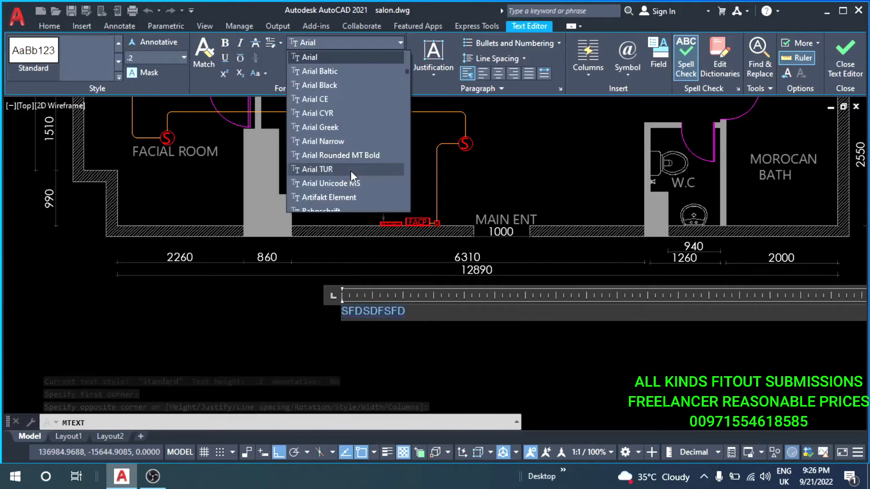
{"action": "scroll", "coordinate": [351, 170], "scroll_direction": "down", "scroll_amount": 10}
{"action": "scroll", "coordinate": [350, 171], "scroll_direction": "down", "scroll_amount": 5}
{"action": "scroll", "coordinate": [341, 183], "scroll_direction": "down", "scroll_amount": 3}
{"action": "scroll", "coordinate": [341, 182], "scroll_direction": "down", "scroll_amount": 1}
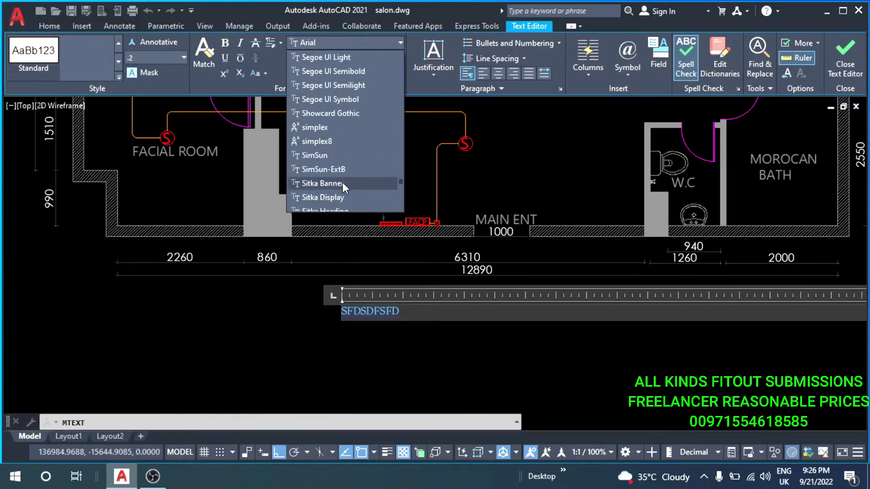
{"action": "scroll", "coordinate": [342, 182], "scroll_direction": "down", "scroll_amount": 3}
{"action": "scroll", "coordinate": [341, 179], "scroll_direction": "down", "scroll_amount": 4}
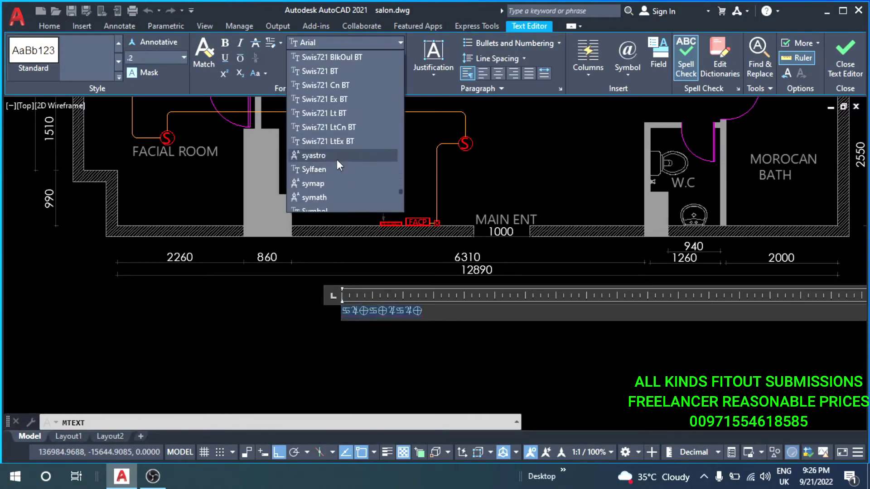
{"action": "scroll", "coordinate": [340, 170], "scroll_direction": "up", "scroll_amount": 10}
{"action": "scroll", "coordinate": [341, 171], "scroll_direction": "down", "scroll_amount": 2}
{"action": "scroll", "coordinate": [343, 174], "scroll_direction": "down", "scroll_amount": 3}
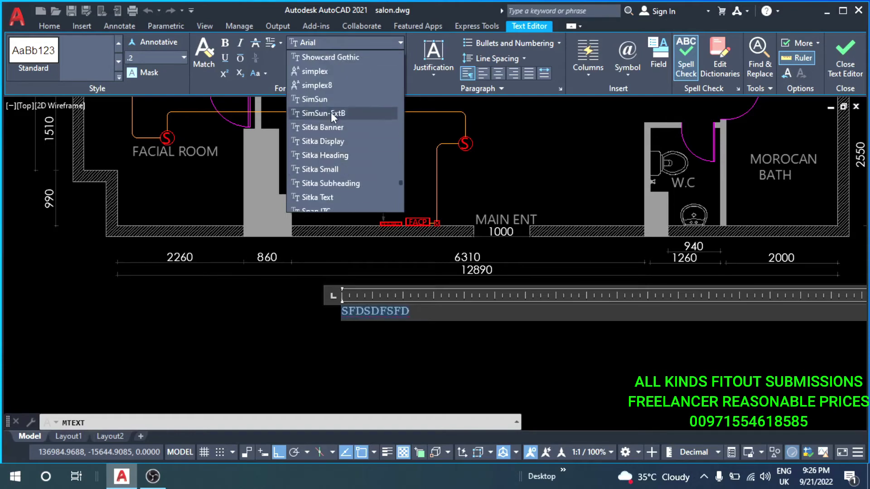
{"action": "left_click", "coordinate": [328, 73]}
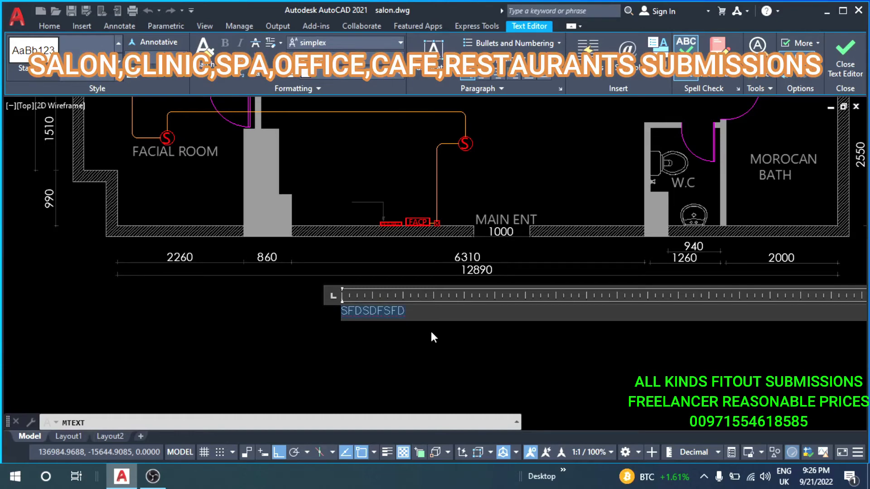
Enter DUBAI CIVIL DEFENSE and 24X7 on two lines and close the editor.
{"action": "type", "text": "DUB"}
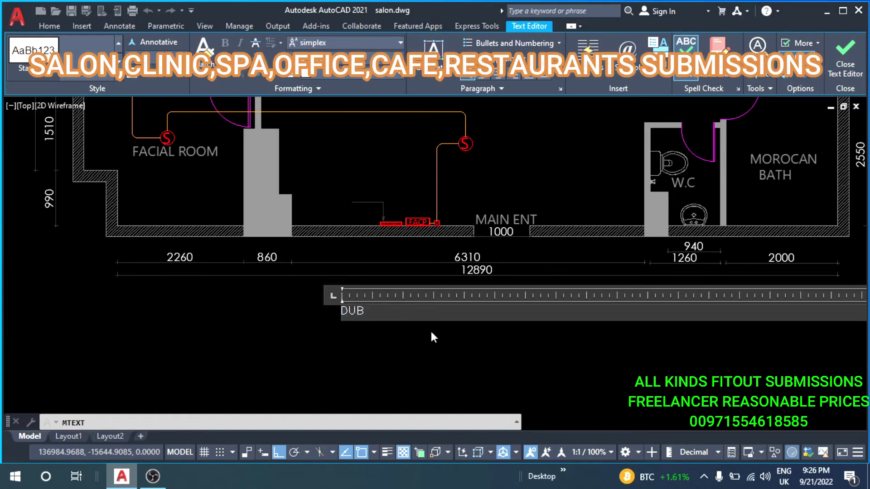
{"action": "type", "text": "AI CI"}
{"action": "type", "text": "VIL DEFEN"}
{"action": "type", "text": "SE"}
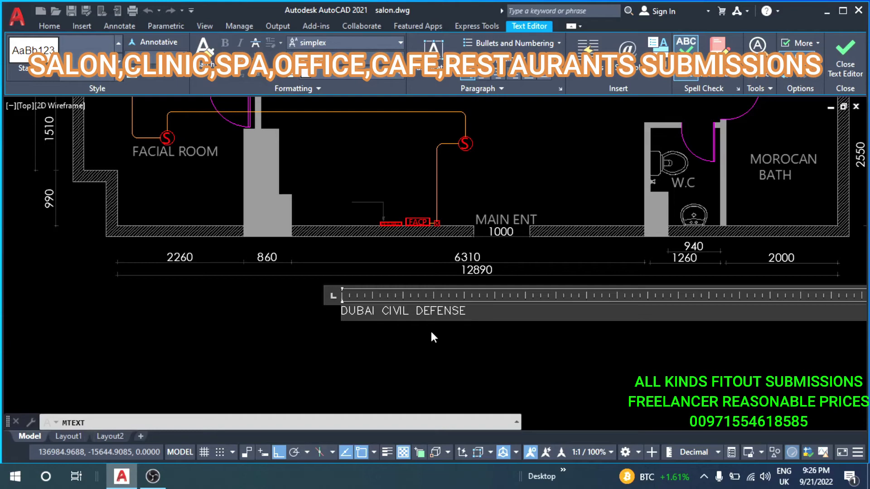
{"action": "key", "text": "Return"}
{"action": "type", "text": "24"}
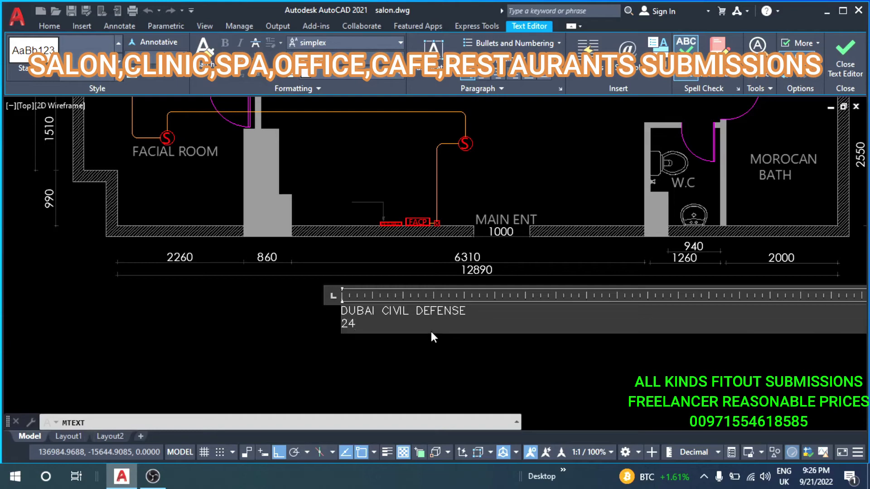
{"action": "type", "text": "X7"}
{"action": "key", "text": "Escape"}
{"action": "key", "text": "Escape"}
{"action": "key", "text": "Escape"}
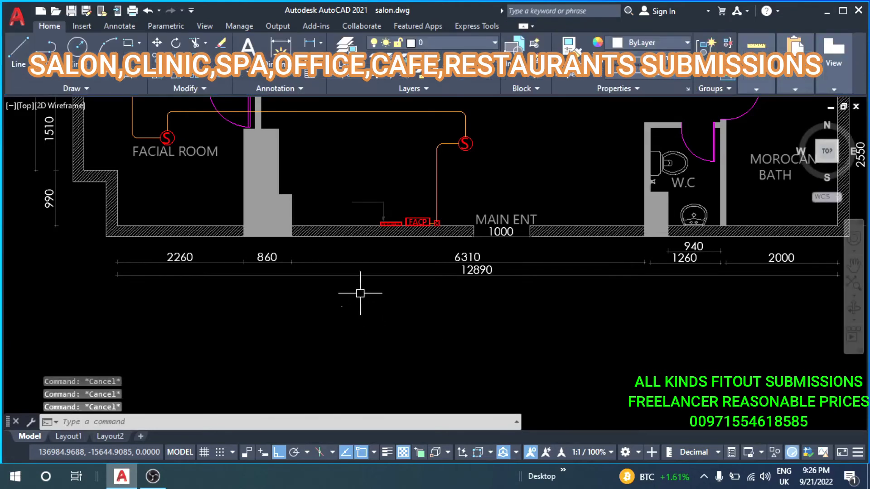
Scale the new note up by a factor of 50.
{"action": "left_click", "coordinate": [302, 337]}
{"action": "type", "text": "c"}
{"action": "key", "text": "Return"}
{"action": "left_click", "coordinate": [342, 307]}
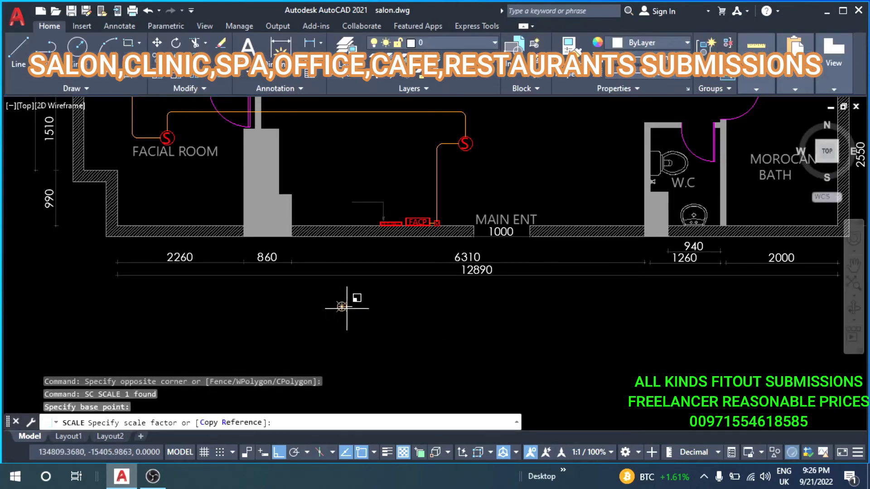
{"action": "key", "text": "Return"}
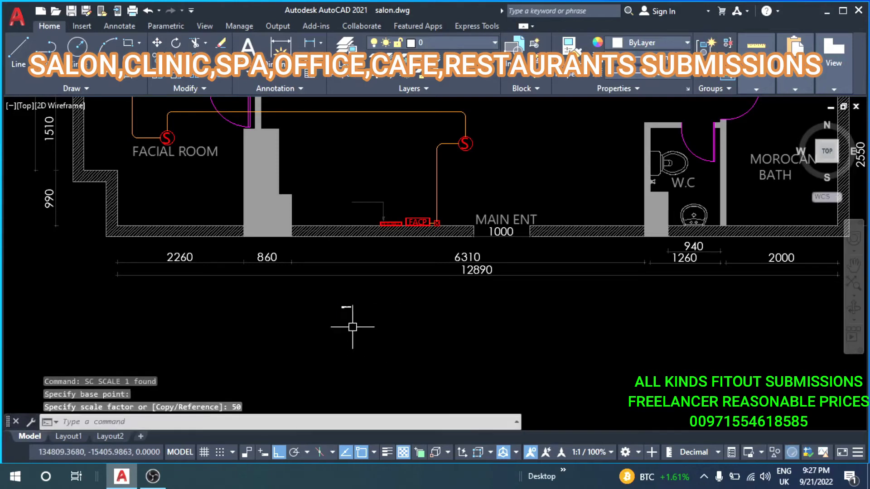
Start moving the enlarged note toward the leader, then cancel the move.
{"action": "scroll", "coordinate": [353, 298], "scroll_direction": "up", "scroll_amount": 2}
{"action": "left_click", "coordinate": [355, 297]}
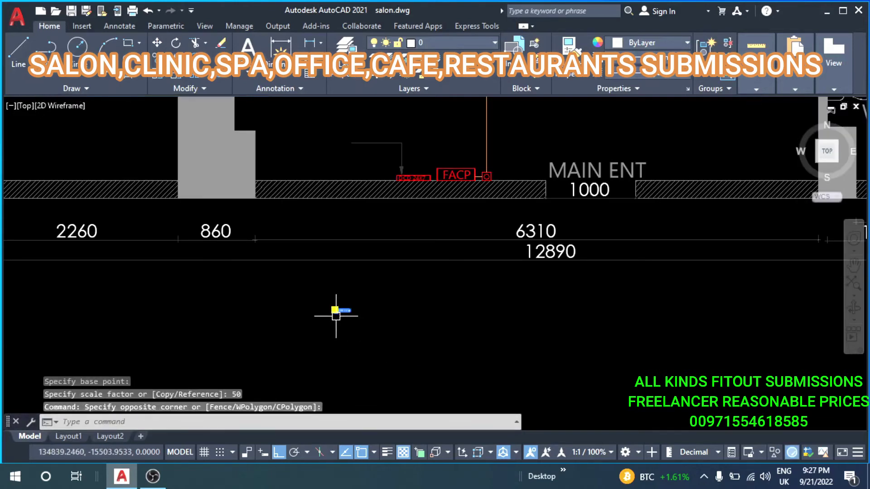
{"action": "type", "text": "m"}
{"action": "key", "text": "Return"}
{"action": "left_click", "coordinate": [335, 315]}
{"action": "key", "text": "F8"}
{"action": "scroll", "coordinate": [367, 144], "scroll_direction": "up", "scroll_amount": 3}
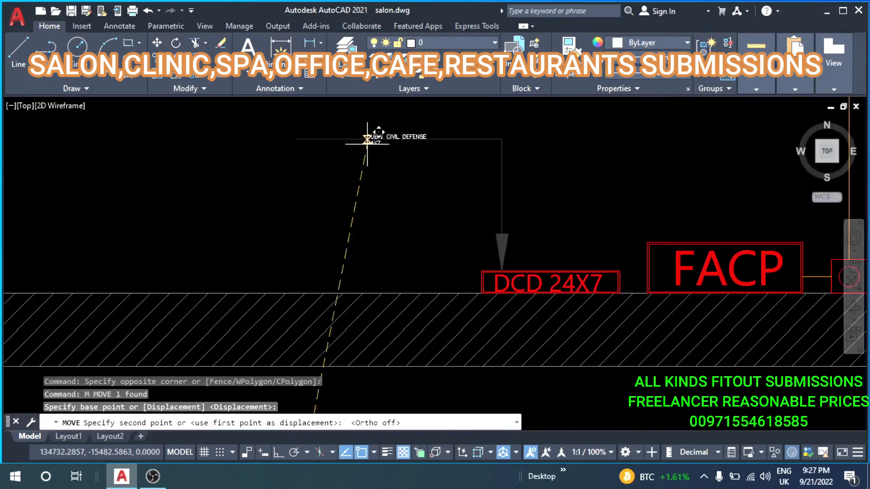
{"action": "middle_click_drag", "start_coordinate": [367, 144], "coordinate": [361, 255]}
{"action": "scroll", "coordinate": [361, 255], "scroll_direction": "up", "scroll_amount": 2}
{"action": "scroll", "coordinate": [361, 255], "scroll_direction": "up", "scroll_amount": 1}
{"action": "key", "text": "Escape"}
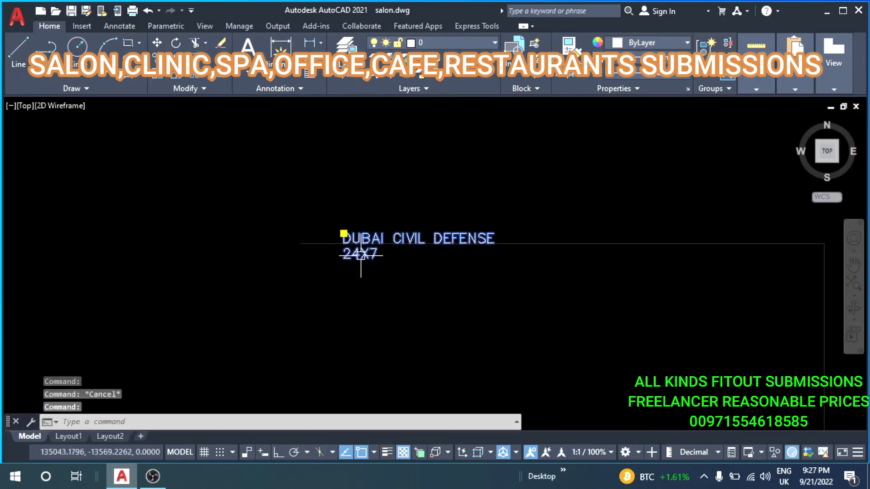
Scale the note further by a factor of 2, then by 1.8.
{"action": "type", "text": "sc"}
{"action": "key", "text": "Return"}
{"action": "left_click", "coordinate": [335, 241]}
{"action": "type", "text": "2"}
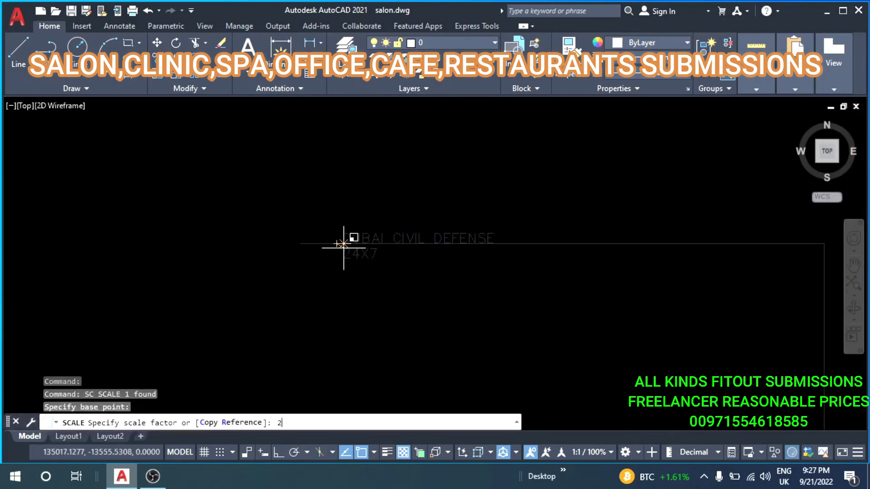
{"action": "key", "text": "Return"}
{"action": "scroll", "coordinate": [407, 224], "scroll_direction": "down", "scroll_amount": 2}
{"action": "key", "text": "Escape"}
{"action": "key", "text": "Escape"}
{"action": "left_click", "coordinate": [407, 230]}
{"action": "type", "text": "s"}
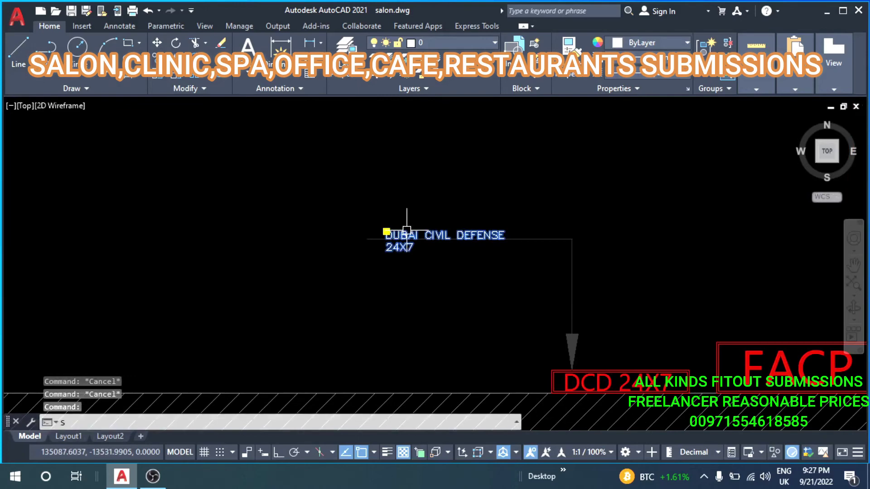
{"action": "type", "text": "c"}
{"action": "key", "text": "Return"}
{"action": "left_click", "coordinate": [381, 239]}
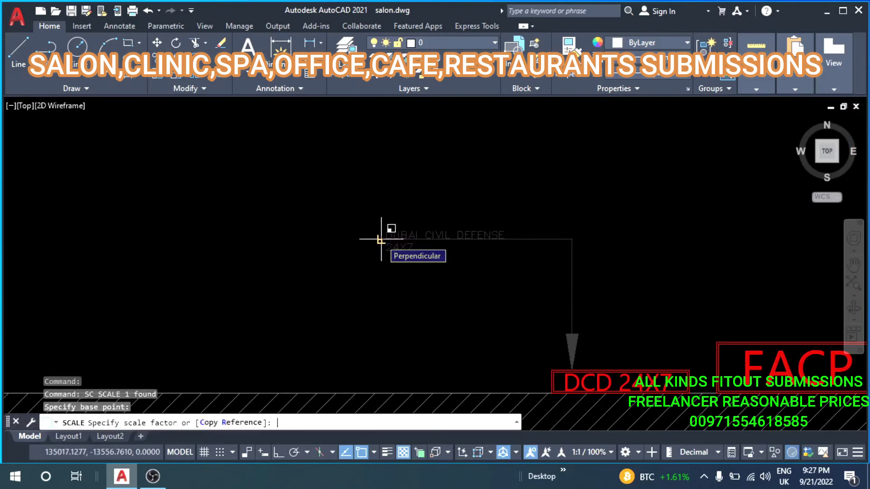
{"action": "type", "text": "1.8"}
{"action": "key", "text": "Return"}
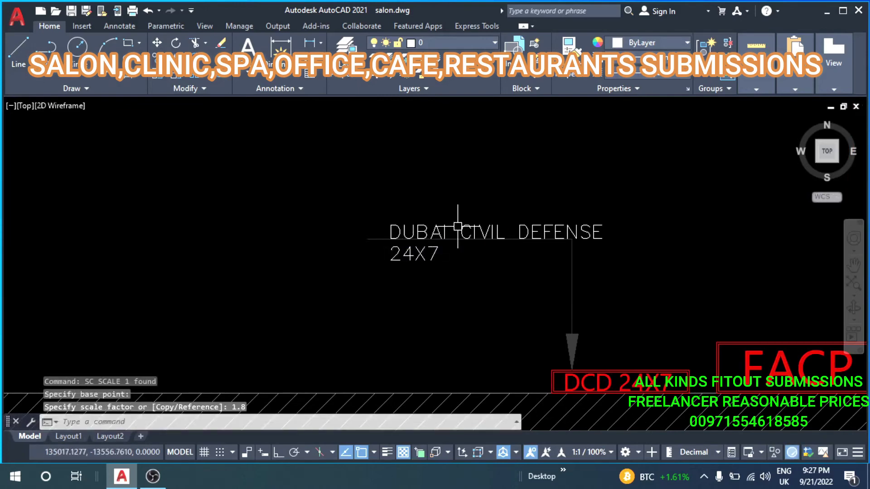
Move the note to the leader's upper end and select the leader.
{"action": "left_click", "coordinate": [431, 217]}
{"action": "left_click", "coordinate": [389, 222]}
{"action": "type", "text": "m"}
{"action": "key", "text": "Return"}
{"action": "left_click", "coordinate": [420, 201]}
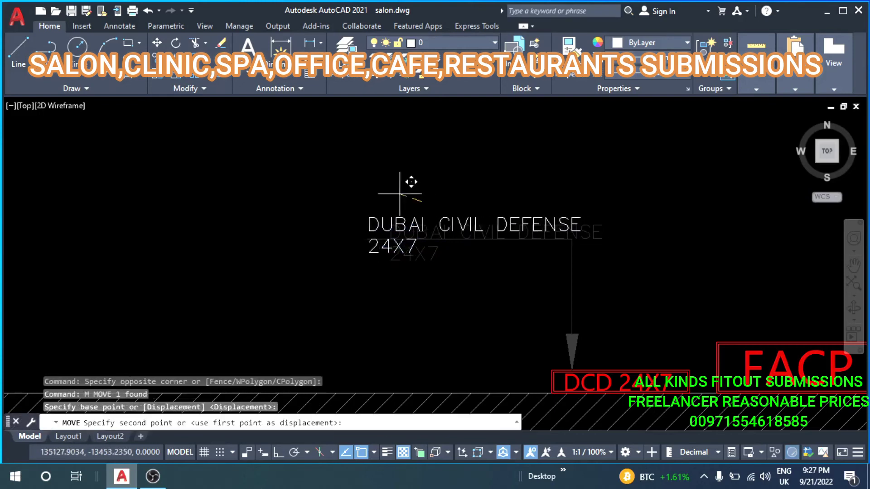
{"action": "key", "text": "Escape"}
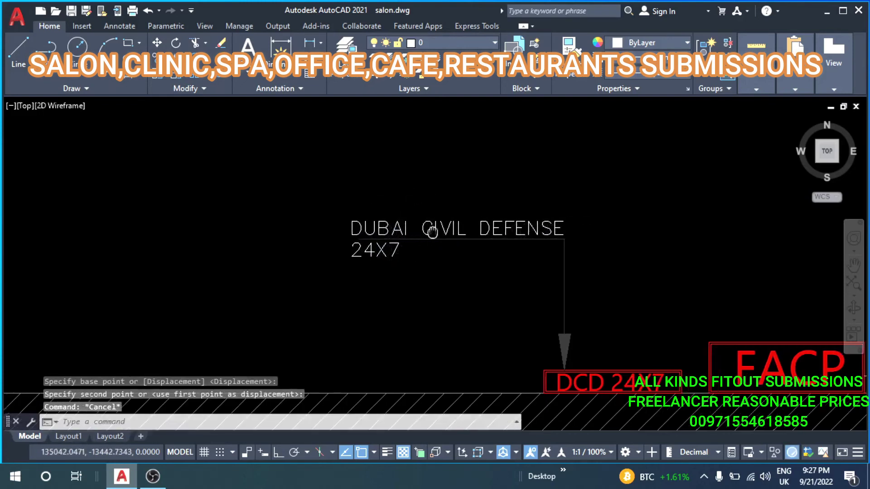
{"action": "middle_click_drag", "start_coordinate": [579, 296], "coordinate": [482, 278]}
{"action": "left_click", "coordinate": [475, 272]}
{"action": "type", "text": "75"}
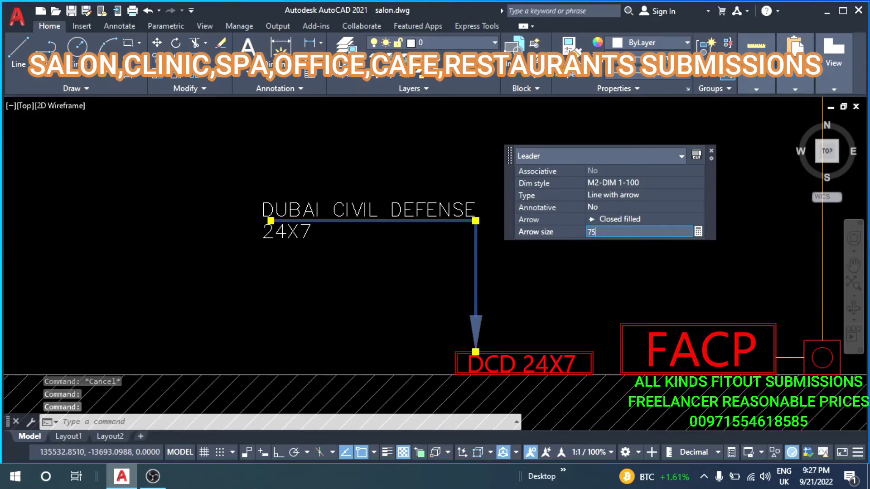
Set the leader arrow size to 75, then copy the note and leader upward.
{"action": "key", "text": "Return"}
{"action": "key", "text": "Escape"}
{"action": "left_click", "coordinate": [408, 170]}
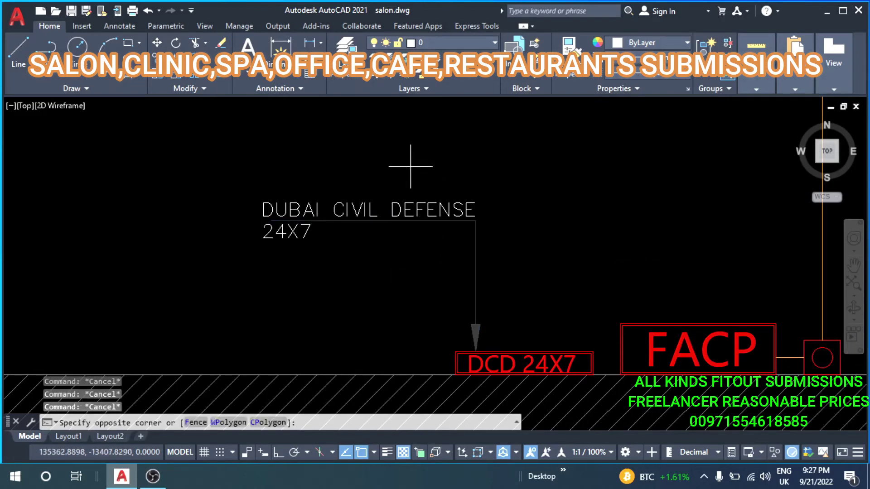
{"action": "left_click", "coordinate": [268, 254]}
{"action": "middle_click_drag", "start_coordinate": [339, 276], "coordinate": [268, 266]}
{"action": "type", "text": "co"}
{"action": "key", "text": "Return"}
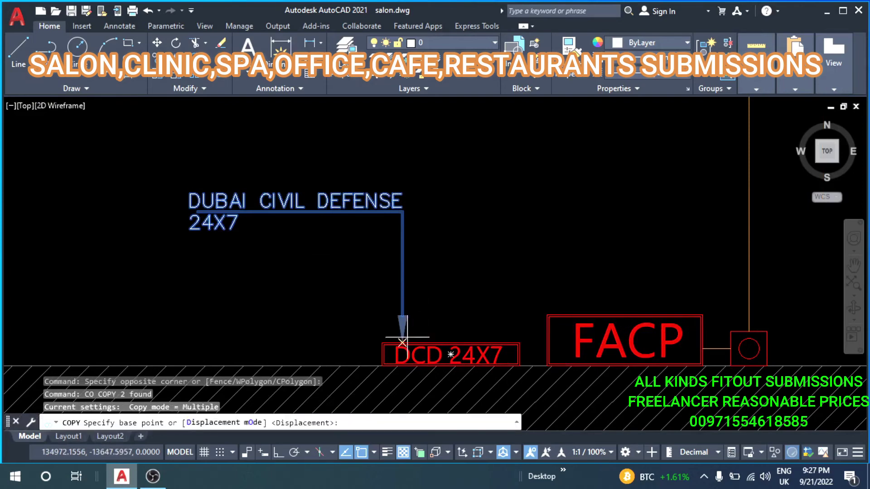
{"action": "left_click", "coordinate": [402, 343]}
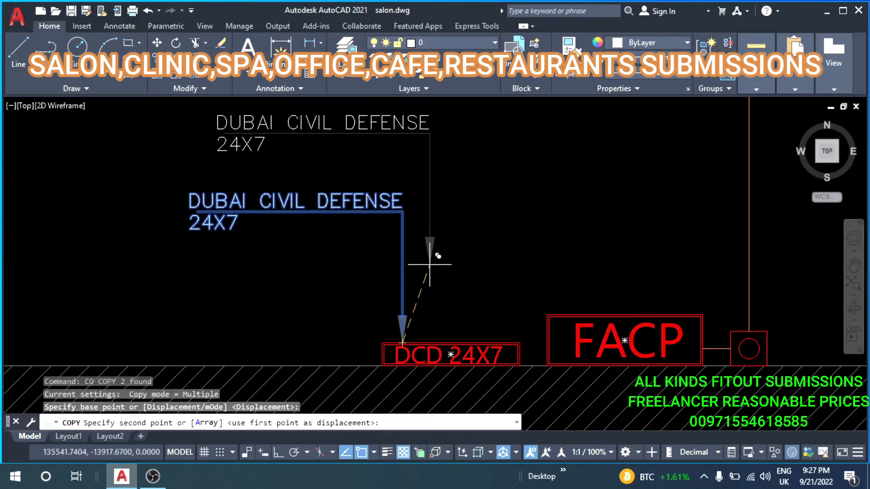
{"action": "left_click", "coordinate": [430, 264]}
{"action": "key", "text": "Escape"}
Move the copied note so its leader arrow lands on the FACP box.
{"action": "left_click", "coordinate": [454, 200]}
{"action": "left_click", "coordinate": [421, 214]}
{"action": "middle_click_drag", "start_coordinate": [453, 288], "coordinate": [444, 292]}
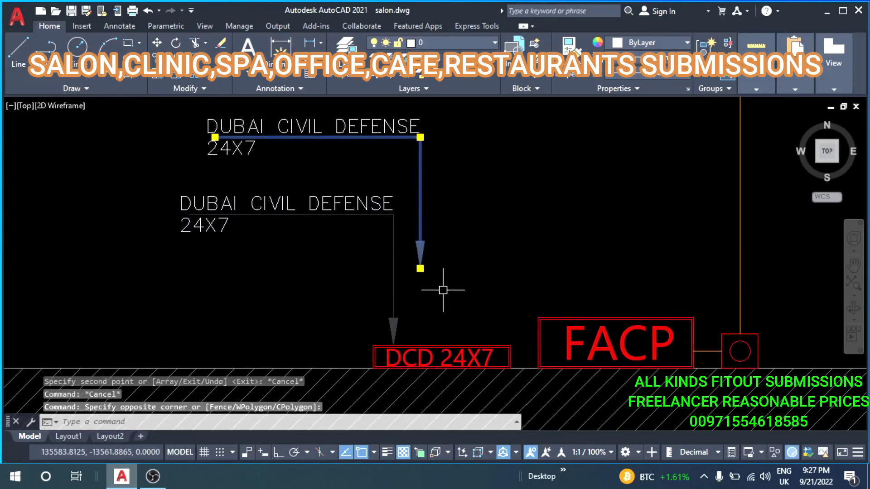
{"action": "type", "text": "m"}
{"action": "key", "text": "Return"}
{"action": "left_click", "coordinate": [420, 265]}
{"action": "left_click", "coordinate": [566, 318]}
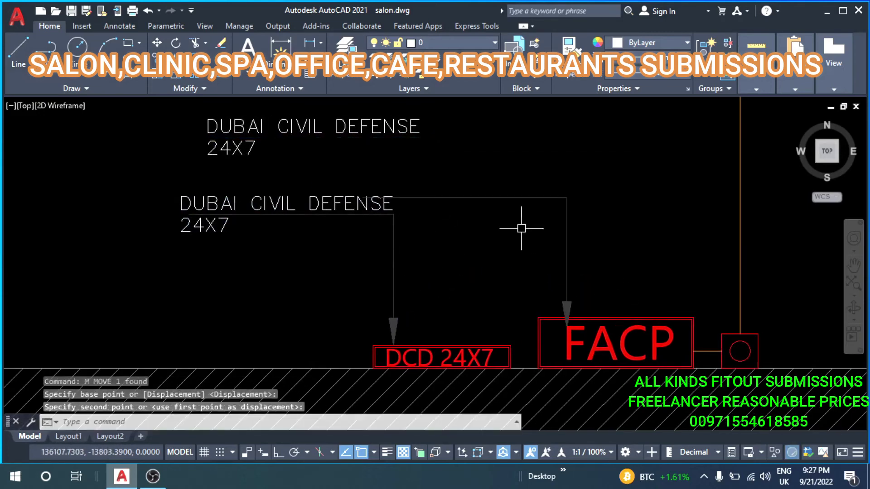
{"action": "middle_click_drag", "start_coordinate": [521, 227], "coordinate": [566, 271]}
{"action": "key", "text": "Escape"}
{"action": "key", "text": "Escape"}
{"action": "left_click_drag", "start_coordinate": [546, 229], "coordinate": [526, 250]}
{"action": "key", "text": "Escape"}
{"action": "key", "text": "Escape"}
{"action": "type", "text": "l"}
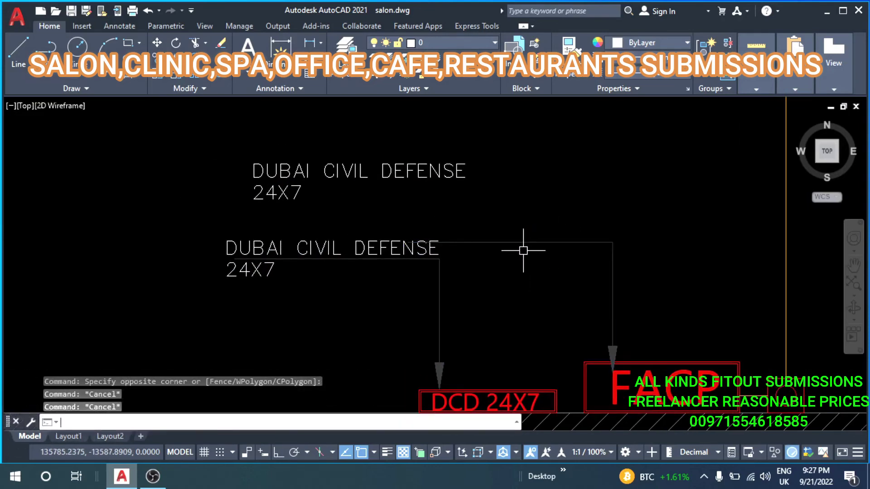
{"action": "key", "text": "Return"}
Lengthen the underline beneath the top note further to the right.
{"action": "scroll", "coordinate": [238, 180], "scroll_direction": "up", "scroll_amount": 4}
{"action": "left_click", "coordinate": [247, 182]}
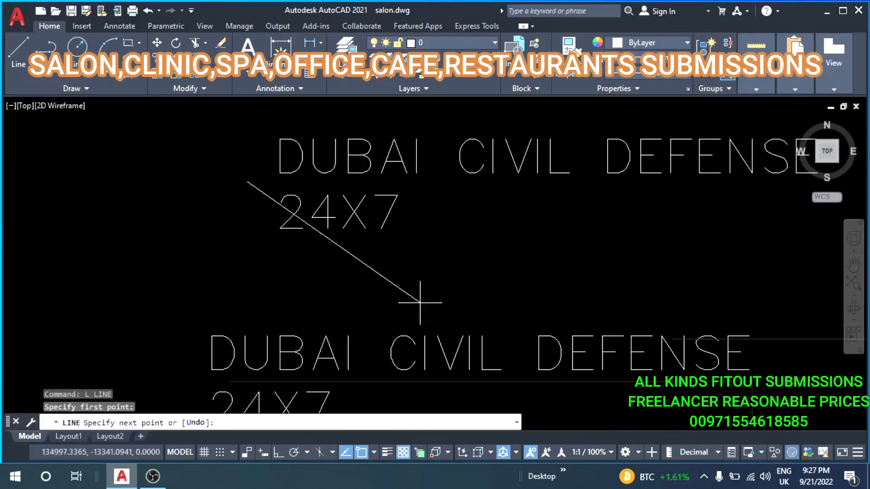
{"action": "left_click", "coordinate": [279, 452]}
{"action": "scroll", "coordinate": [661, 189], "scroll_direction": "down", "scroll_amount": 2}
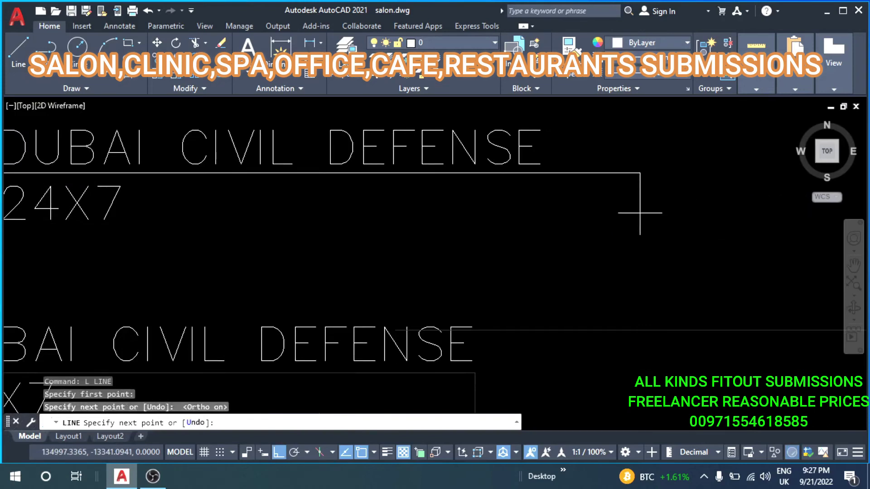
{"action": "key", "text": "Escape"}
{"action": "key", "text": "Escape"}
{"action": "left_click", "coordinate": [487, 187]}
{"action": "left_click", "coordinate": [444, 234]}
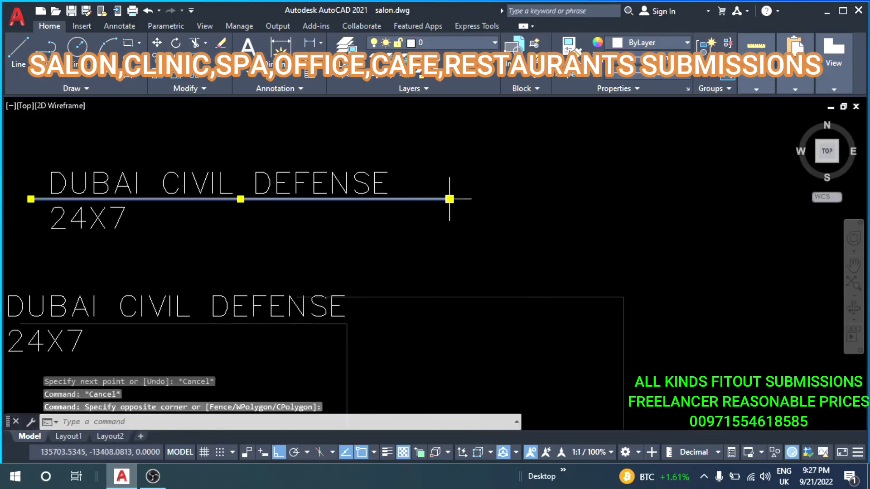
{"action": "left_click", "coordinate": [450, 199]}
{"action": "left_click", "coordinate": [613, 208]}
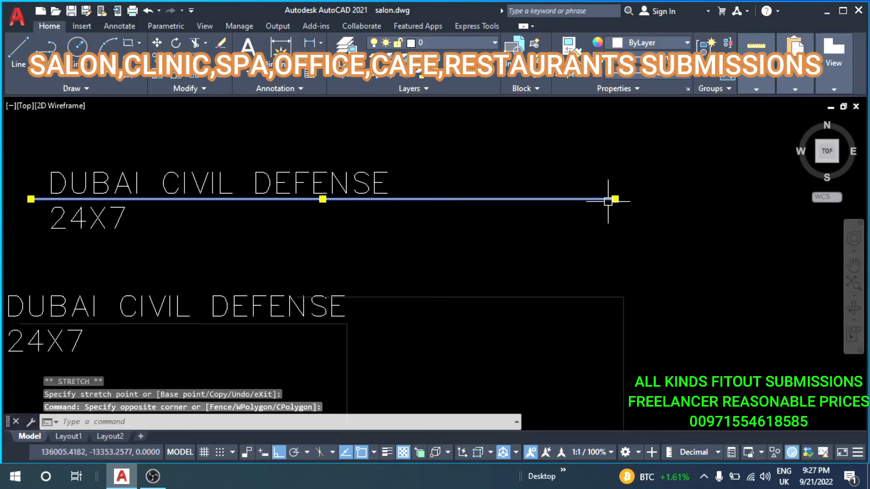
{"action": "left_click", "coordinate": [672, 198]}
{"action": "key", "text": "Escape"}
{"action": "key", "text": "Escape"}
{"action": "left_click", "coordinate": [559, 308]}
Stretch the upper leader's corner point up to meet the underline.
{"action": "left_click", "coordinate": [539, 276]}
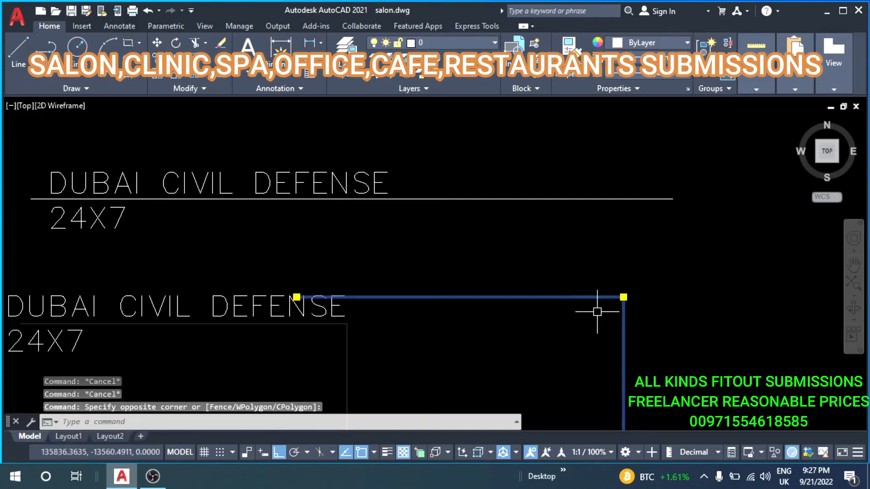
{"action": "left_click", "coordinate": [623, 296]}
{"action": "left_click", "coordinate": [624, 199]}
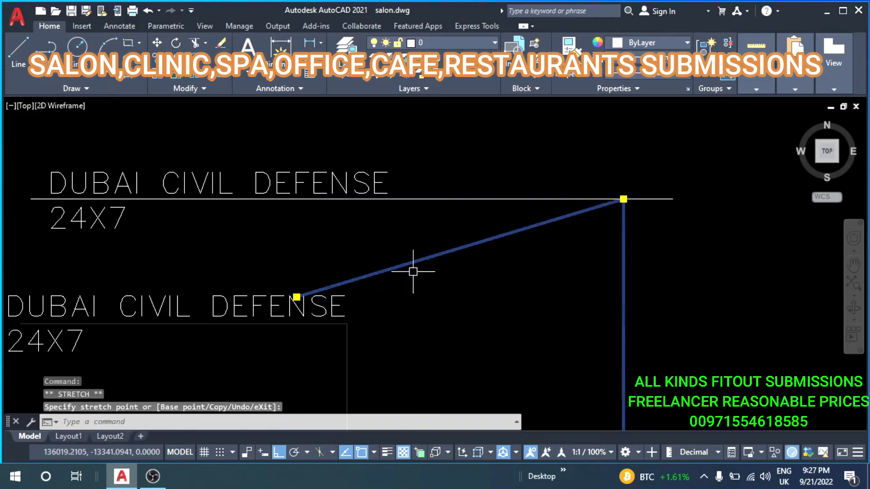
{"action": "middle_click_drag", "start_coordinate": [288, 290], "coordinate": [496, 302]}
{"action": "left_click", "coordinate": [505, 308]}
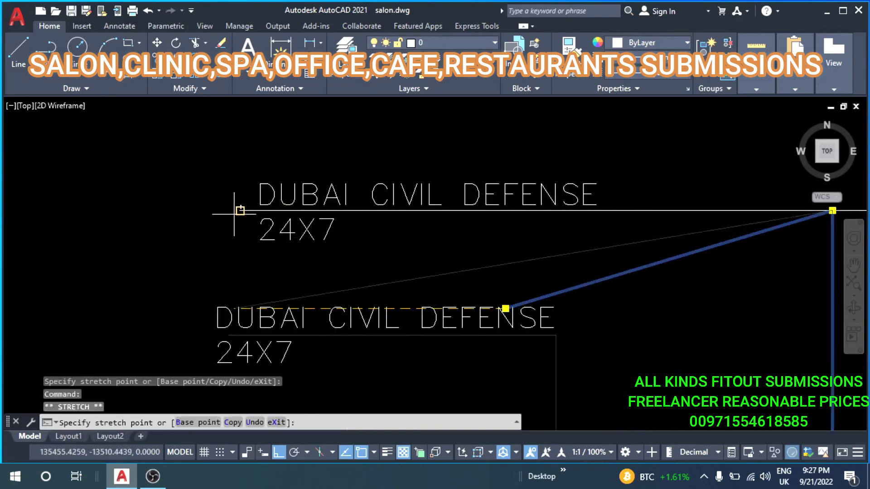
{"action": "key", "text": "Escape"}
{"action": "key", "text": "Escape"}
Erase the leftover horizontal line.
{"action": "scroll", "coordinate": [344, 208], "scroll_direction": "down", "scroll_amount": 5}
{"action": "left_click", "coordinate": [536, 211]}
{"action": "type", "text": "E"}
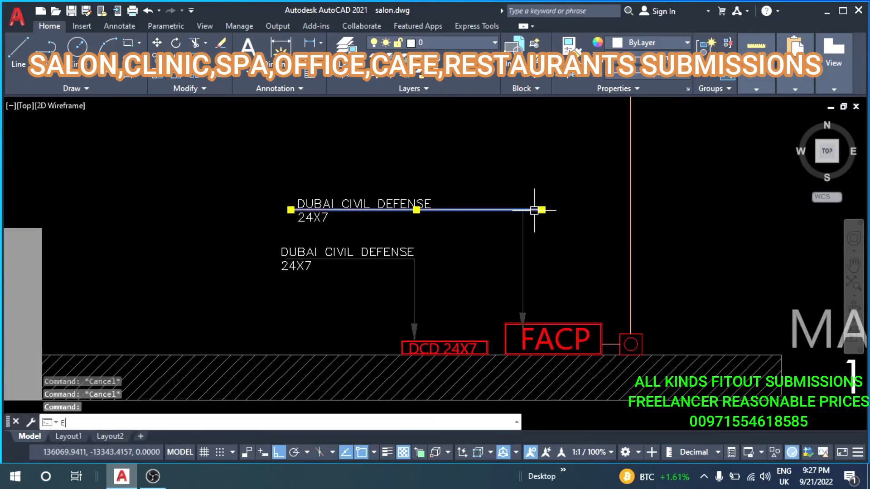
{"action": "type", "text": "e"}
{"action": "key", "text": "Return"}
{"action": "scroll", "coordinate": [317, 204], "scroll_direction": "up", "scroll_amount": 2}
{"action": "left_click", "coordinate": [344, 206]}
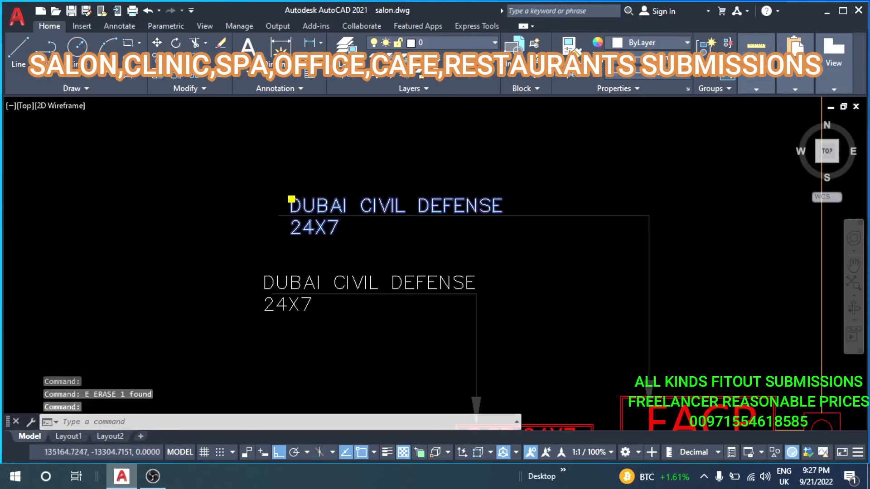
Change the upper note's text to FIRE ALARM CONTROL PANEL.
{"action": "double_click", "coordinate": [340, 206]}
{"action": "type", "text": "FIRE ALARM CONTROL PANEL"}
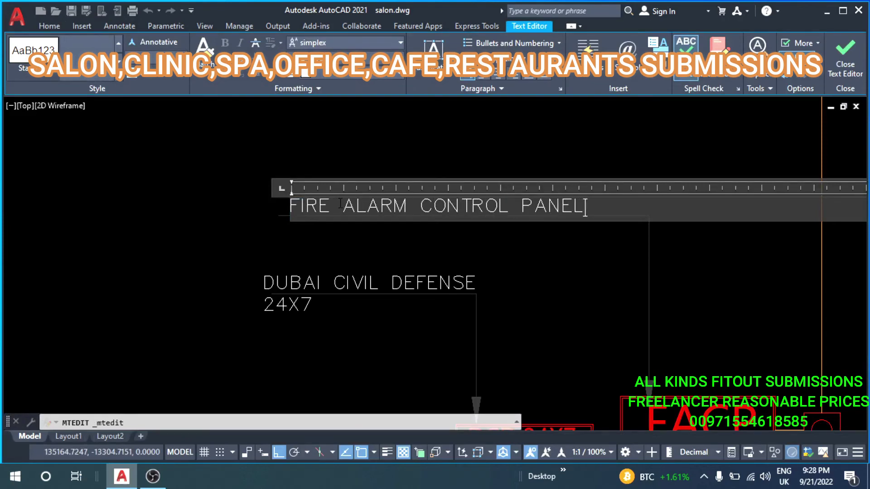
{"action": "key", "text": "Escape"}
{"action": "key", "text": "Escape"}
{"action": "scroll", "coordinate": [476, 249], "scroll_direction": "down", "scroll_amount": 2}
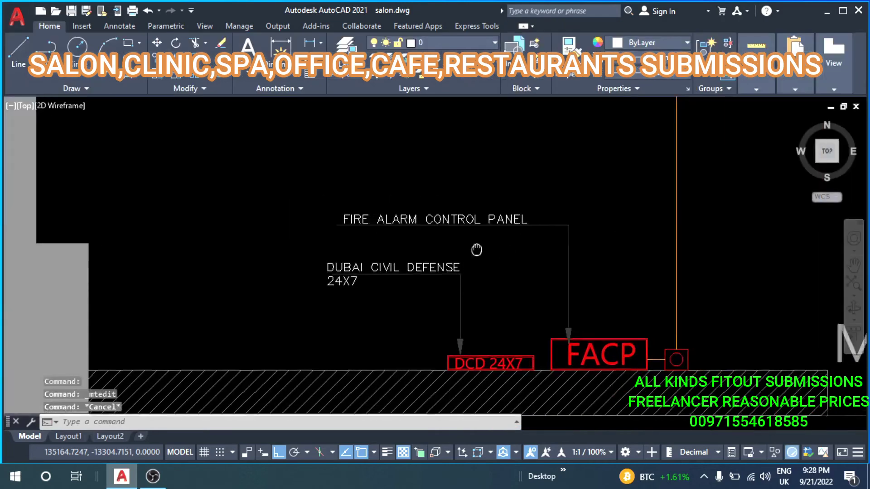
{"action": "scroll", "coordinate": [449, 248], "scroll_direction": "down", "scroll_amount": 1}
Copy the FIRE ALARM CONTROL PANEL leader note to a position above it.
{"action": "left_click_drag", "start_coordinate": [455, 192], "coordinate": [462, 243]}
{"action": "middle_click_drag", "start_coordinate": [462, 242], "coordinate": [446, 288]}
{"action": "type", "text": "co"}
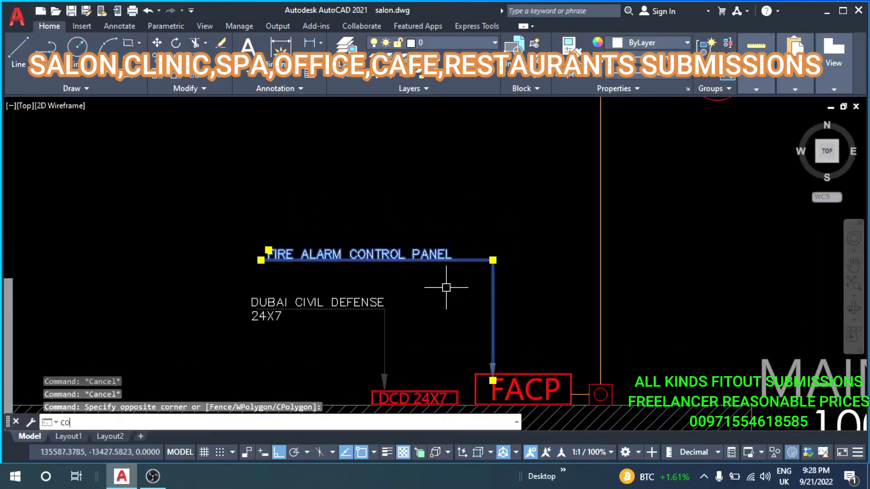
{"action": "key", "text": "Return"}
{"action": "left_click", "coordinate": [553, 301]}
{"action": "left_click", "coordinate": [558, 272]}
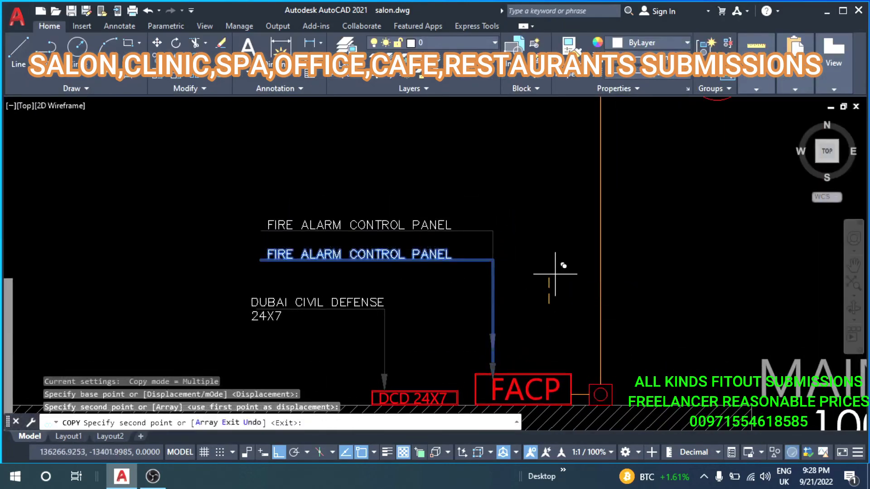
{"action": "key", "text": "Escape"}
{"action": "key", "text": "Escape"}
{"action": "left_click", "coordinate": [496, 246]}
Stretch the copy's leader arrow end onto the small circle symbol beside FACP.
{"action": "left_click", "coordinate": [480, 233]}
{"action": "middle_click_drag", "start_coordinate": [611, 292], "coordinate": [509, 282]}
{"action": "type", "text": "m"}
{"action": "key", "text": "Return"}
{"action": "left_click", "coordinate": [545, 262]}
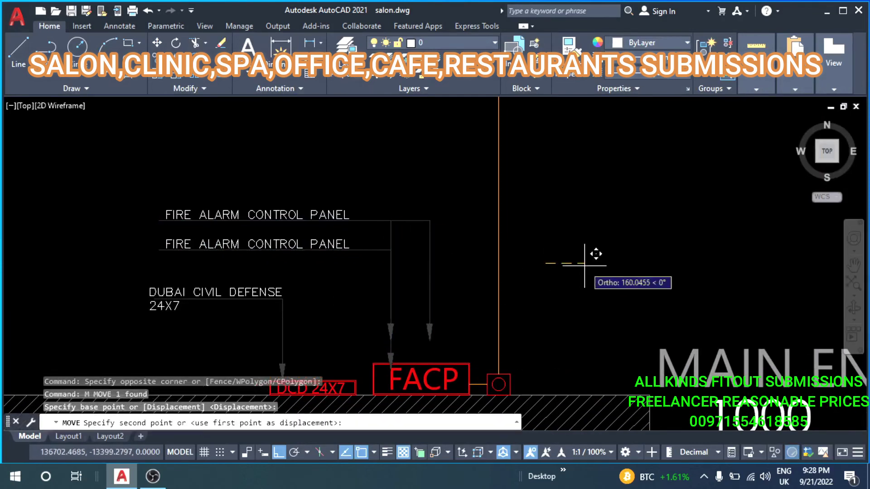
{"action": "key", "text": "Escape"}
{"action": "key", "text": "Escape"}
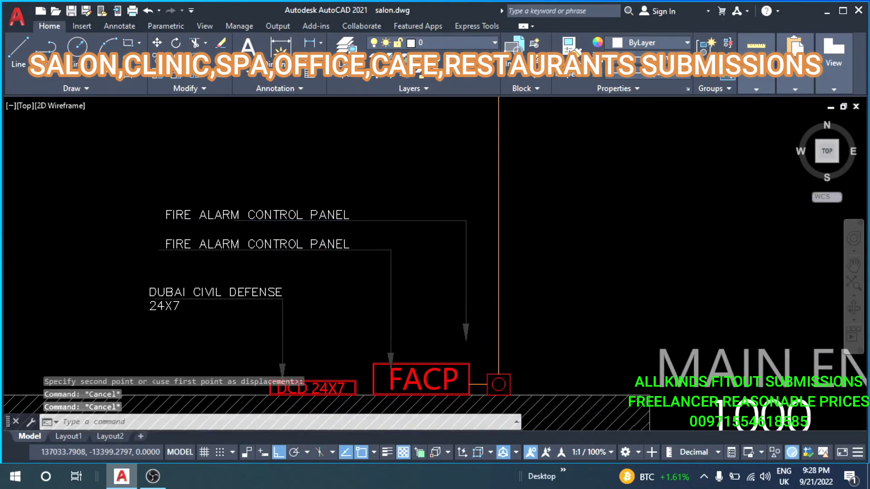
{"action": "left_click", "coordinate": [466, 337]}
{"action": "scroll", "coordinate": [495, 365], "scroll_direction": "up", "scroll_amount": 2}
{"action": "left_click", "coordinate": [492, 366]}
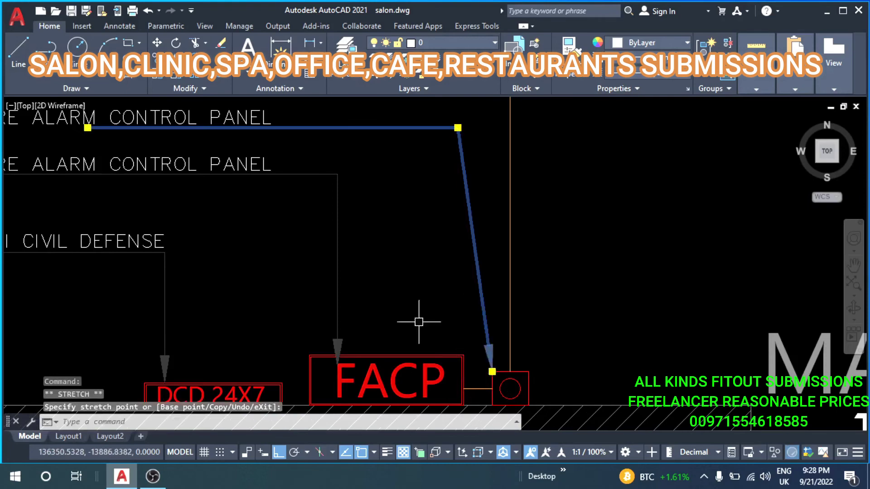
{"action": "key", "text": "Escape"}
{"action": "scroll", "coordinate": [475, 288], "scroll_direction": "down", "scroll_amount": 3}
{"action": "scroll", "coordinate": [476, 288], "scroll_direction": "up", "scroll_amount": 3}
Pull the copy's leader left end back under the start of its text.
{"action": "left_click", "coordinate": [560, 222]}
{"action": "scroll", "coordinate": [507, 254], "scroll_direction": "up", "scroll_amount": 2}
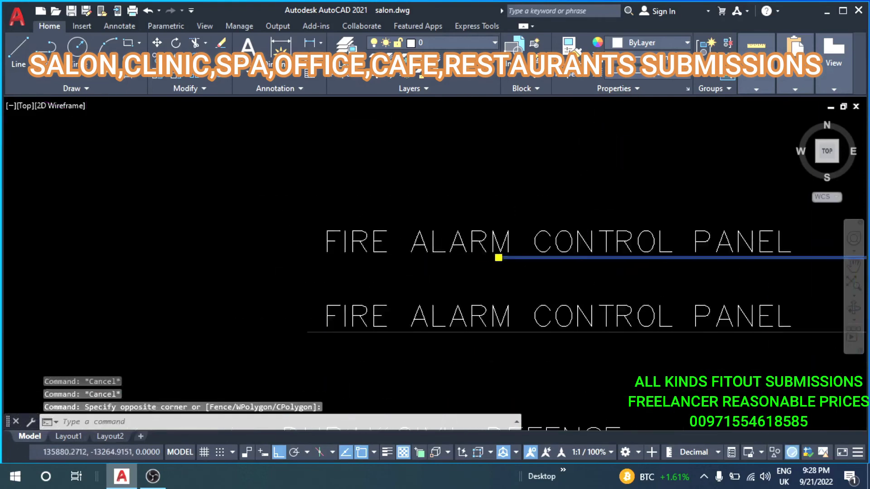
{"action": "scroll", "coordinate": [524, 259], "scroll_direction": "up", "scroll_amount": 2}
{"action": "left_click", "coordinate": [523, 258]}
{"action": "left_click", "coordinate": [148, 258]}
Change the topmost note's text to MODULE.
{"action": "scroll", "coordinate": [287, 245], "scroll_direction": "down", "scroll_amount": 4}
{"action": "key", "text": "Escape"}
{"action": "key", "text": "Escape"}
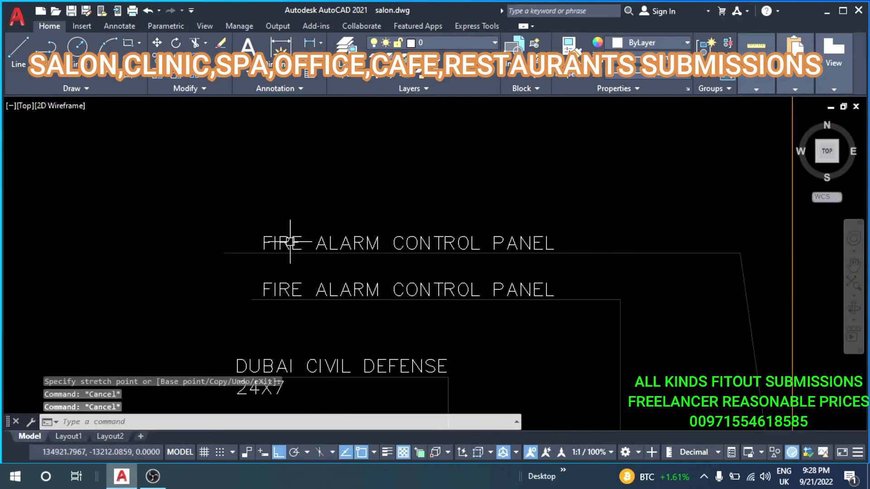
{"action": "double_click", "coordinate": [277, 238]}
{"action": "type", "text": "M"}
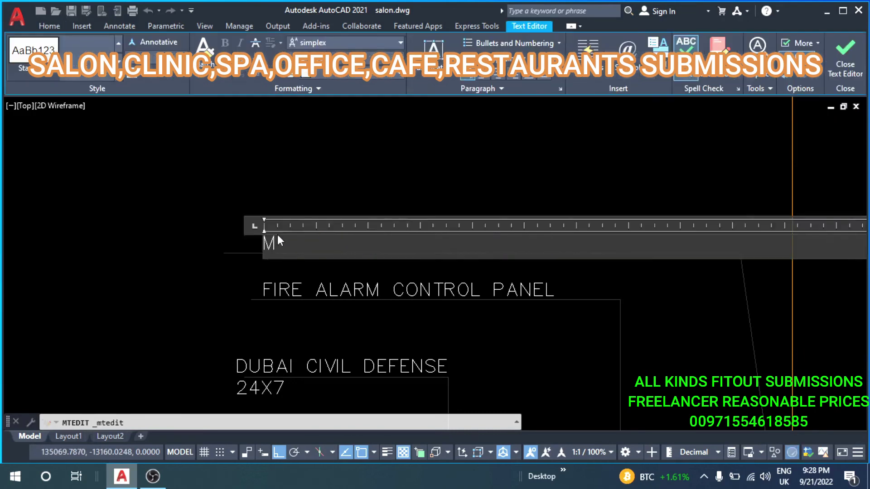
{"action": "type", "text": "ODULE"}
{"action": "key", "text": "Escape"}
Draw a vertical test line beside the stacked notes.
{"action": "type", "text": "l"}
{"action": "key", "text": "Return"}
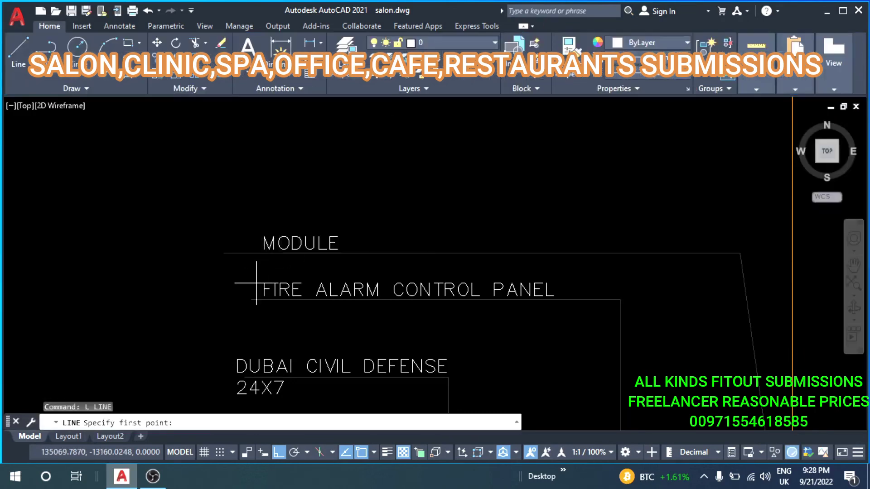
{"action": "left_click", "coordinate": [252, 300]}
{"action": "left_click", "coordinate": [252, 173]}
{"action": "key", "text": "Escape"}
{"action": "key", "text": "Escape"}
Erase the stray vertical line after a cancelled stretch of the MODULE underline.
{"action": "scroll", "coordinate": [235, 248], "scroll_direction": "up", "scroll_amount": 2}
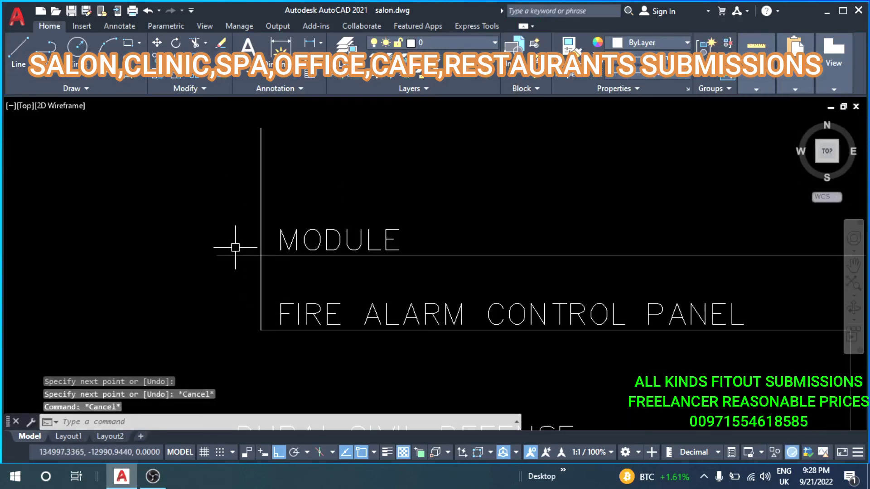
{"action": "left_click", "coordinate": [217, 256]}
{"action": "left_click", "coordinate": [217, 256]}
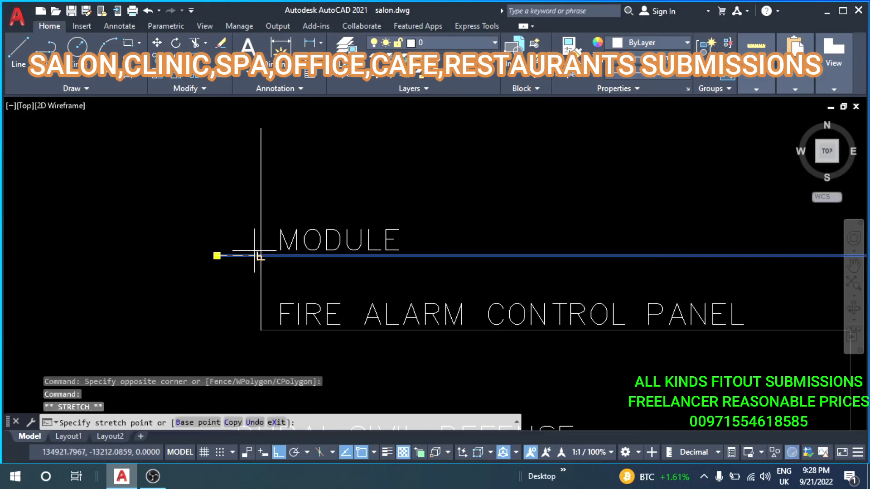
{"action": "key", "text": "Escape"}
{"action": "key", "text": "Escape"}
{"action": "scroll", "coordinate": [253, 249], "scroll_direction": "down", "scroll_amount": 2}
{"action": "left_click", "coordinate": [249, 195]}
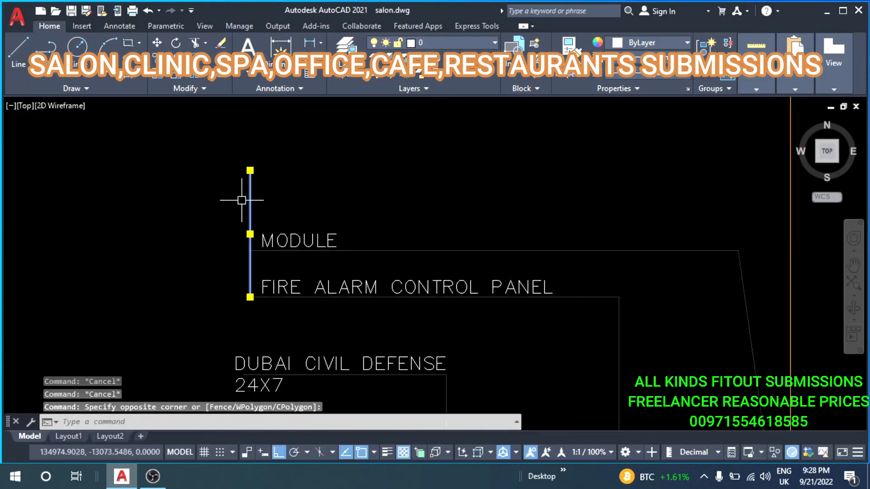
{"action": "type", "text": "E"}
{"action": "key", "text": "Return"}
{"action": "scroll", "coordinate": [241, 200], "scroll_direction": "down", "scroll_amount": 3}
Zoom and pan the salon plan to bring the HEAD WASH area into view.
{"action": "key", "text": "Escape"}
{"action": "key", "text": "Escape"}
{"action": "scroll", "coordinate": [388, 229], "scroll_direction": "up", "scroll_amount": 2}
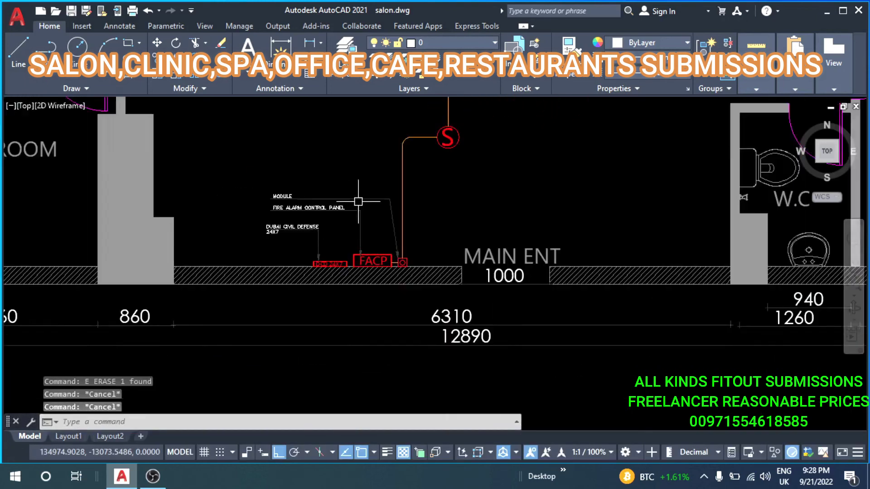
{"action": "scroll", "coordinate": [368, 240], "scroll_direction": "down", "scroll_amount": 3}
{"action": "scroll", "coordinate": [368, 240], "scroll_direction": "up", "scroll_amount": 2}
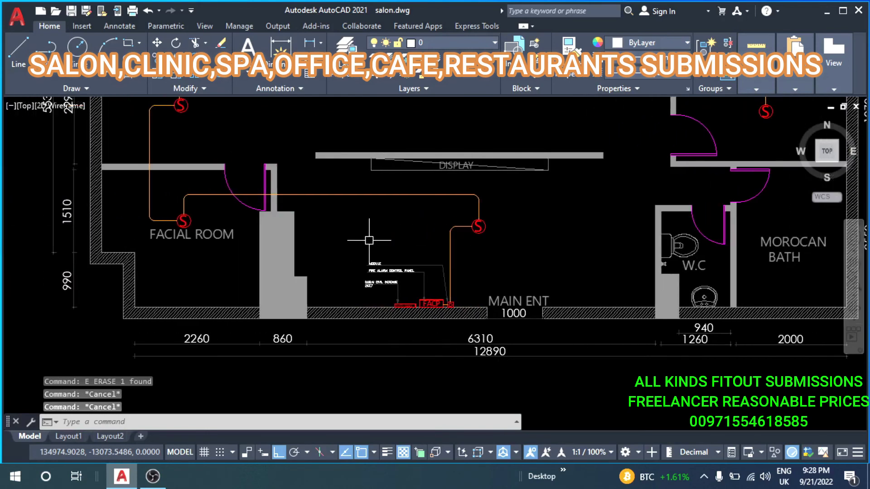
{"action": "scroll", "coordinate": [369, 240], "scroll_direction": "down", "scroll_amount": 3}
{"action": "scroll", "coordinate": [460, 243], "scroll_direction": "up", "scroll_amount": 3}
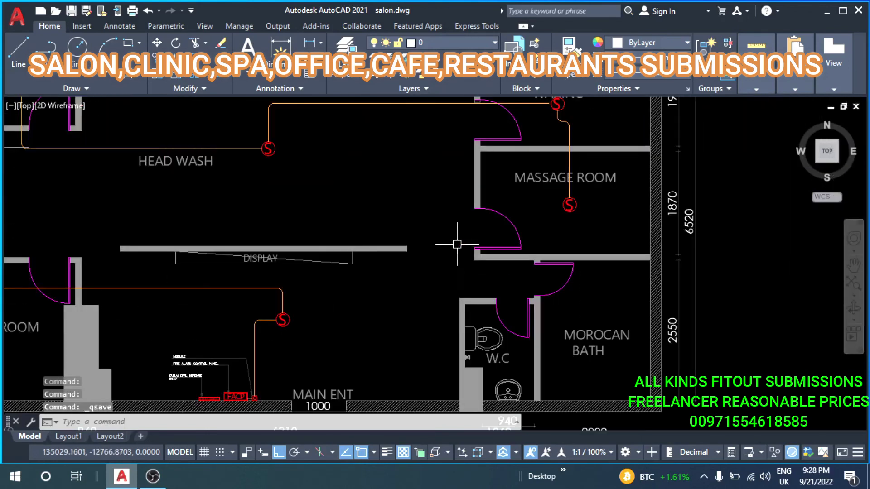
{"action": "mouse_move", "coordinate": [460, 243]}
{"action": "middle_mouse_down"}
{"action": "mouse_move", "coordinate": [397, 240]}
{"action": "mouse_move", "coordinate": [369, 214]}
{"action": "mouse_move", "coordinate": [433, 258]}
{"action": "middle_mouse_up"}
{"action": "scroll", "coordinate": [397, 239], "scroll_direction": "down", "scroll_amount": 3}
{"action": "middle_click_drag", "start_coordinate": [298, 217], "coordinate": [319, 216]}
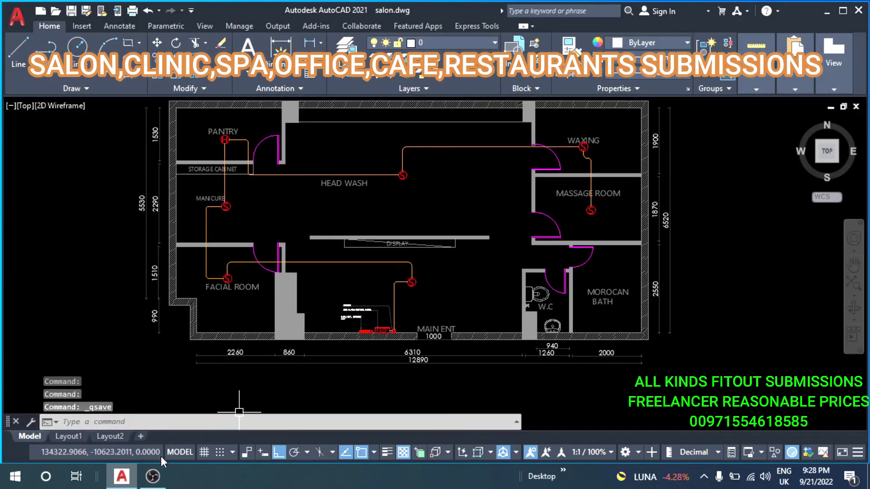
Return to the floor plan and zoom in on the S symbol beside HEAD WASH.
{"action": "left_click", "coordinate": [152, 476]}
{"action": "left_click", "coordinate": [121, 476]}
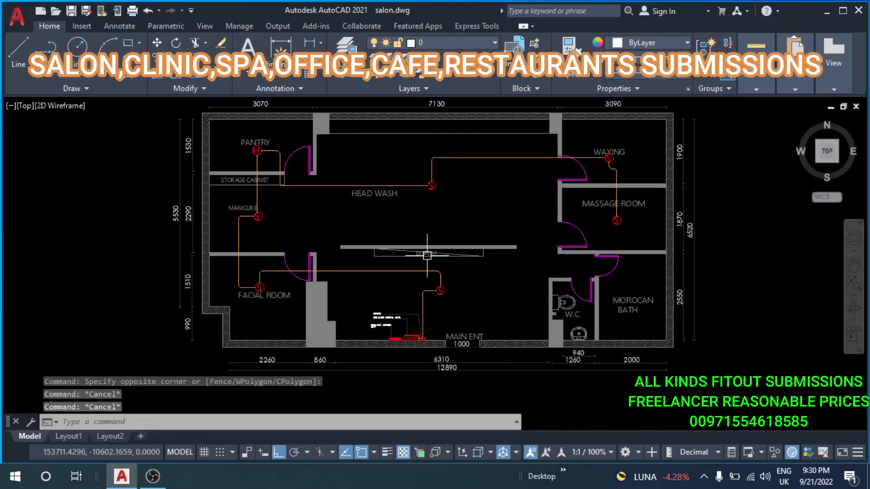
{"action": "key", "text": "Escape"}
{"action": "scroll", "coordinate": [479, 208], "scroll_direction": "up", "scroll_amount": 8}
Copy the HEAD WASH S symbol to a spot just below it.
{"action": "middle_click_drag", "start_coordinate": [480, 219], "coordinate": [411, 204]}
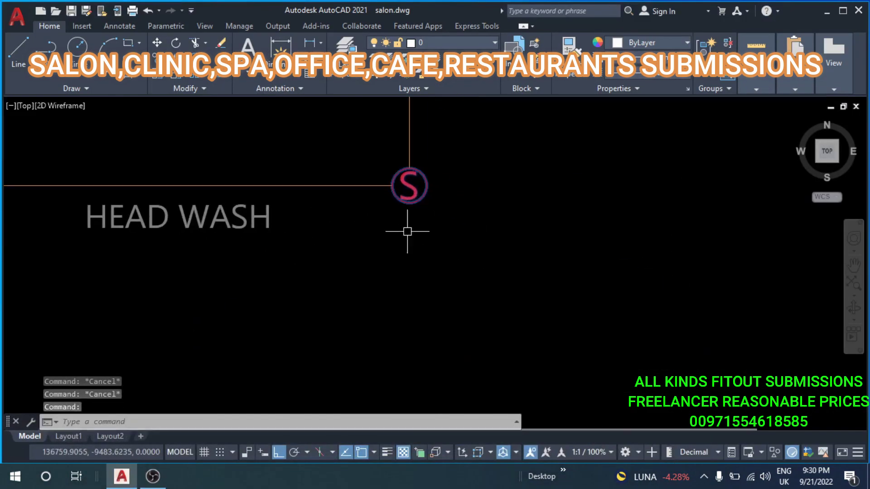
{"action": "type", "text": "co"}
{"action": "key", "text": "Return"}
{"action": "left_click", "coordinate": [501, 200]}
{"action": "middle_click_drag", "start_coordinate": [511, 271], "coordinate": [485, 207]}
{"action": "left_click", "coordinate": [507, 236]}
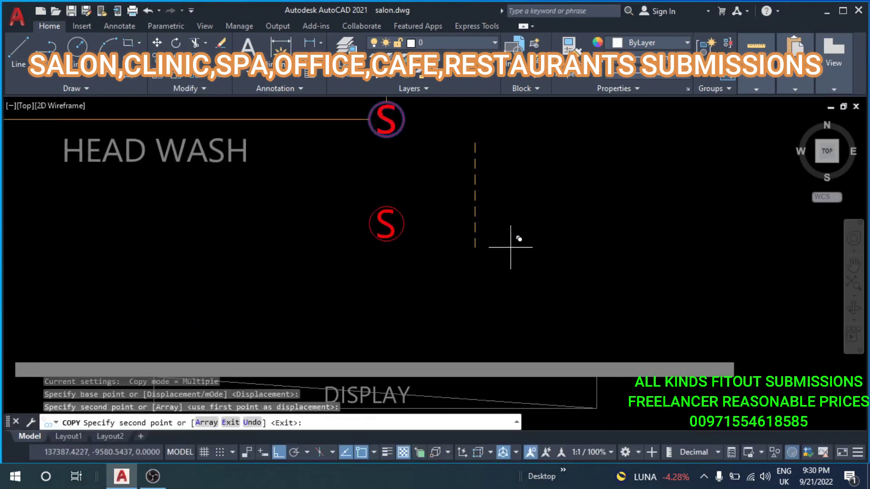
{"action": "key", "text": "Escape"}
{"action": "key", "text": "Escape"}
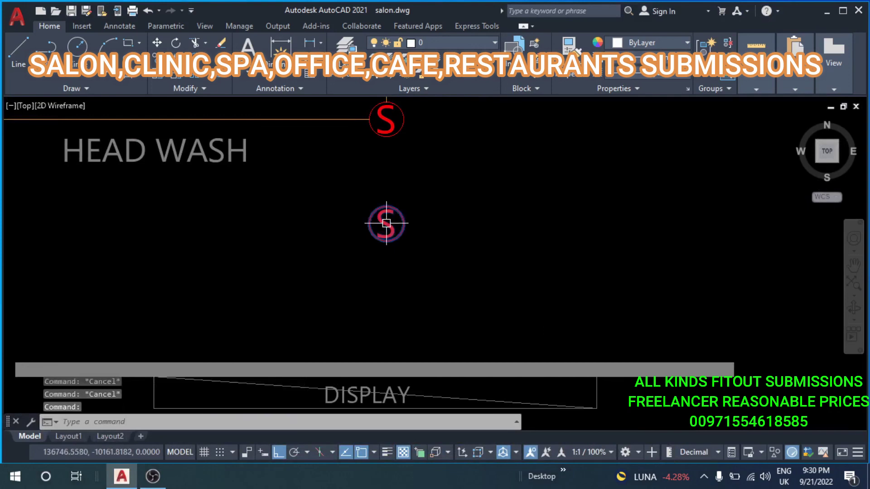
Explode the copied symbol and change its text from S to SP.
{"action": "left_click", "coordinate": [386, 223]}
{"action": "type", "text": "x"}
{"action": "key", "text": "Return"}
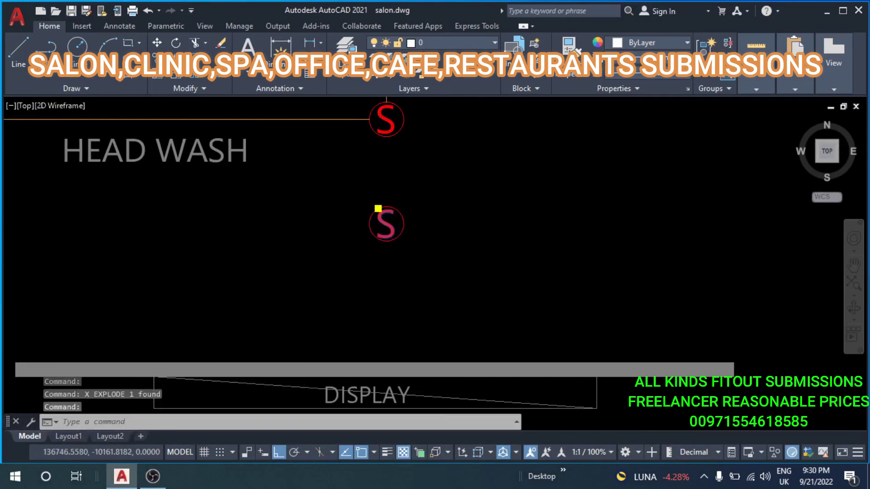
{"action": "double_click", "coordinate": [385, 224]}
{"action": "type", "text": "P"}
{"action": "key", "text": "Escape"}
{"action": "key", "text": "Escape"}
Scale the SP text and its circle by 0.8.
{"action": "scroll", "coordinate": [385, 220], "scroll_direction": "up", "scroll_amount": 2}
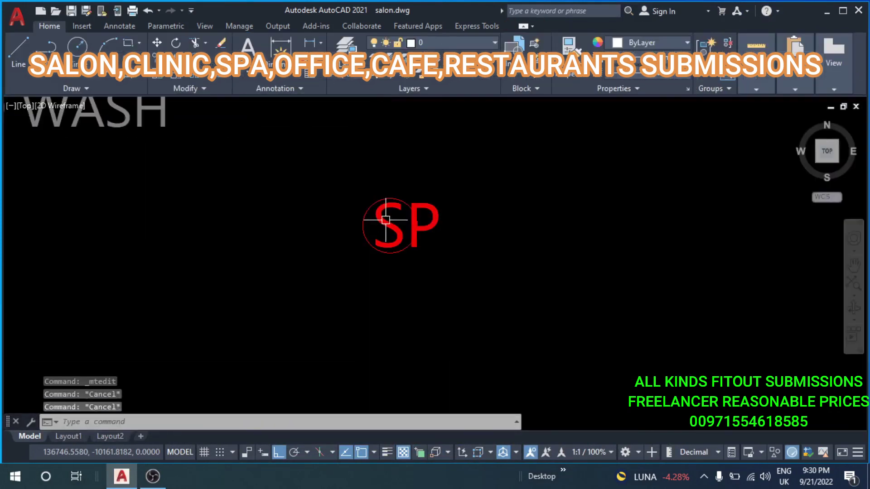
{"action": "left_click", "coordinate": [386, 220]}
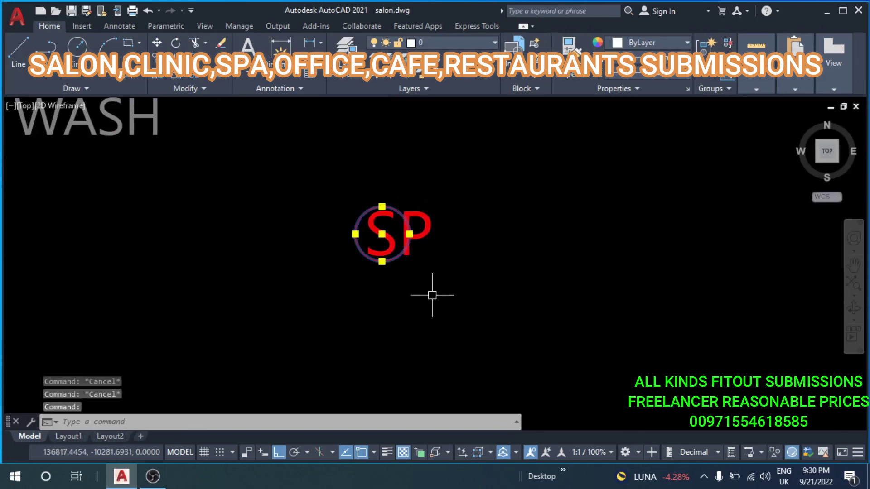
{"action": "left_click", "coordinate": [424, 238]}
{"action": "type", "text": "sc"}
{"action": "key", "text": "Return"}
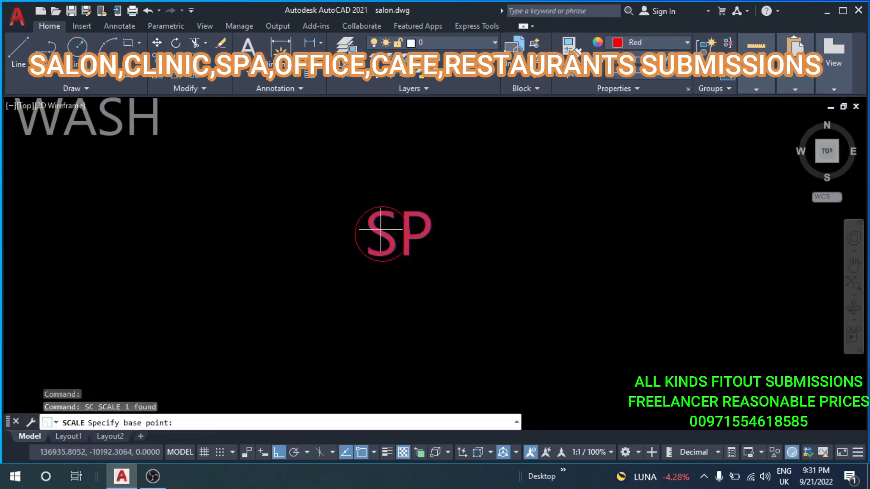
{"action": "left_click", "coordinate": [382, 230]}
{"action": "type", "text": "8"}
{"action": "key", "text": "Return"}
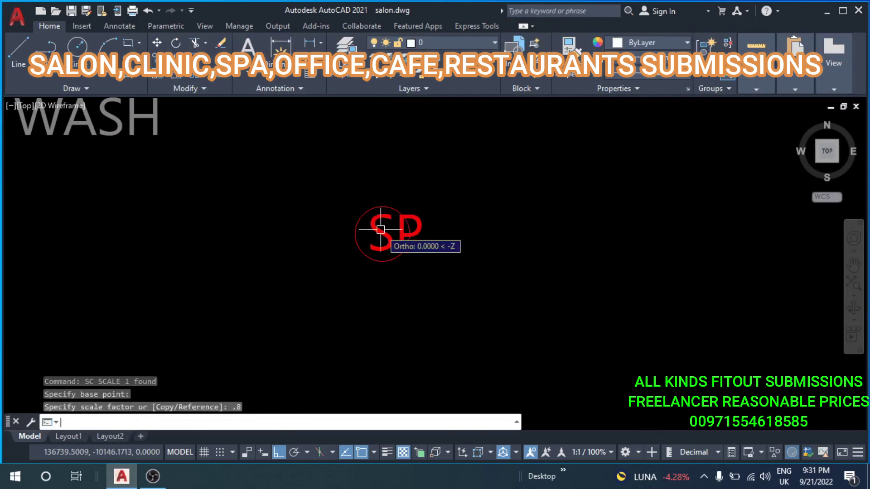
Move the SP text into the circle.
{"action": "left_click", "coordinate": [381, 240]}
{"action": "left_click", "coordinate": [378, 222]}
{"action": "scroll", "coordinate": [380, 235], "scroll_direction": "up", "scroll_amount": 2}
{"action": "scroll", "coordinate": [394, 281], "scroll_direction": "up", "scroll_amount": 1}
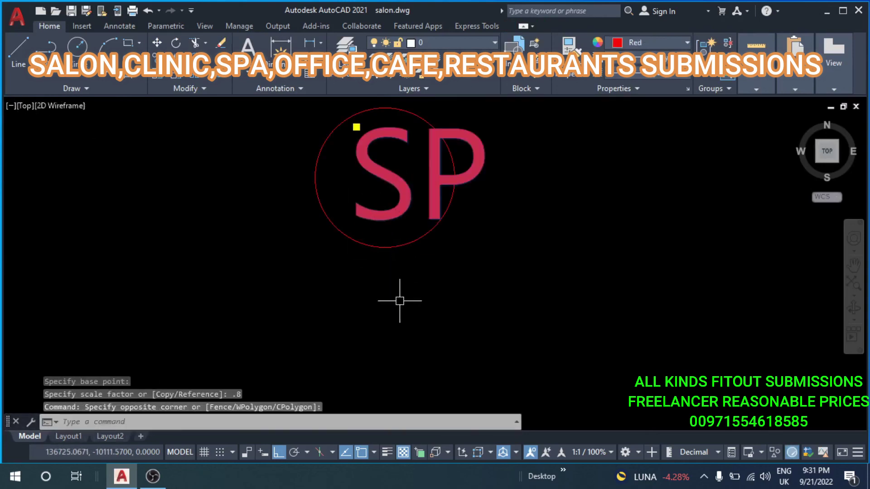
{"action": "type", "text": "m"}
{"action": "key", "text": "Return"}
{"action": "left_click", "coordinate": [412, 312]}
{"action": "left_click", "coordinate": [378, 312]}
{"action": "key", "text": "Escape"}
{"action": "key", "text": "Escape"}
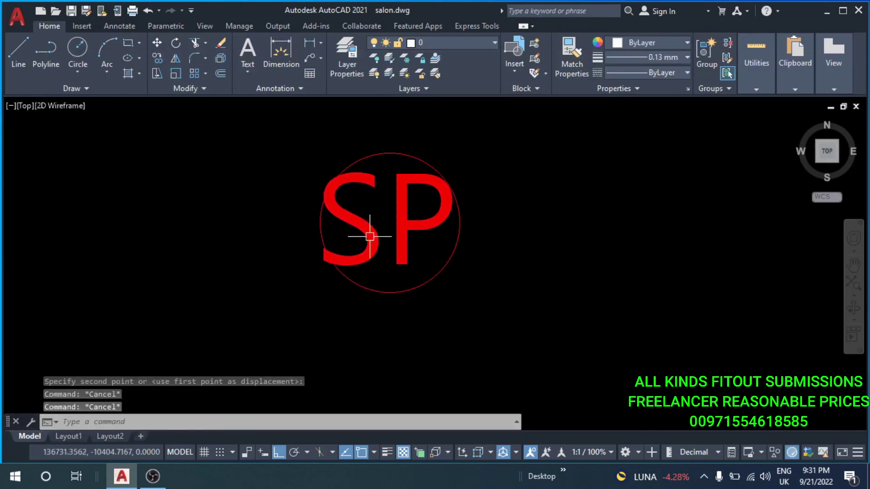
Shrink the SP text by 0.9 and shift it inside the circle.
{"action": "left_click", "coordinate": [367, 233]}
{"action": "type", "text": "sc"}
{"action": "key", "text": "Return"}
{"action": "left_click", "coordinate": [355, 219]}
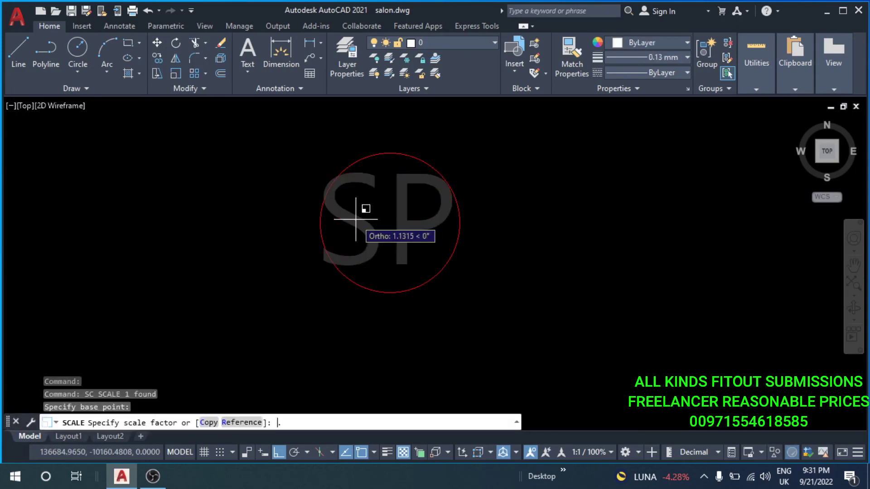
{"action": "key", "text": "Return"}
{"action": "left_click", "coordinate": [369, 240]}
{"action": "type", "text": "m"}
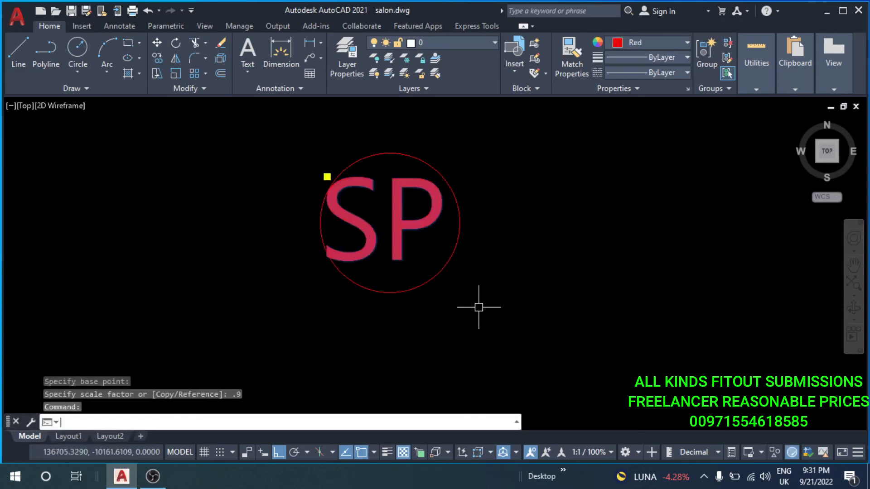
{"action": "key", "text": "Return"}
{"action": "left_click", "coordinate": [471, 307]}
{"action": "left_click", "coordinate": [477, 306]}
Nudge the SP text so it sits centred in the circle.
{"action": "left_click_drag", "start_coordinate": [389, 243], "coordinate": [519, 272]}
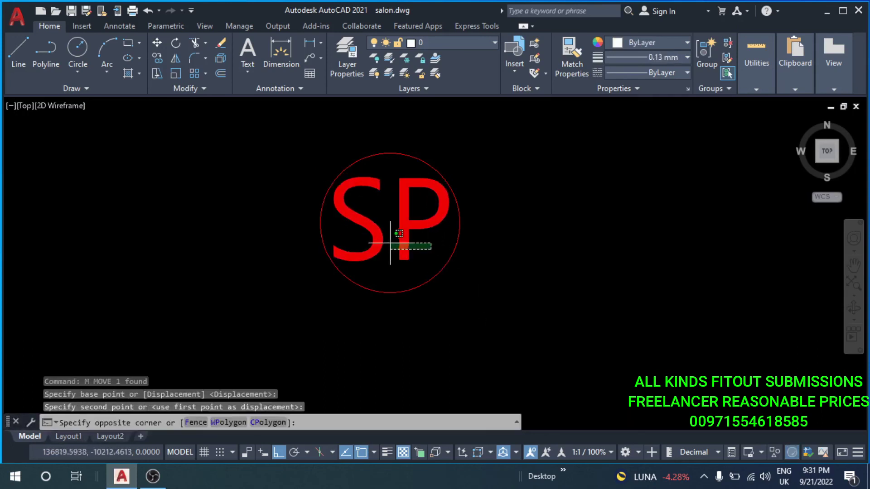
{"action": "type", "text": "m"}
{"action": "key", "text": "Return"}
{"action": "left_click", "coordinate": [534, 254]}
{"action": "left_click", "coordinate": [452, 225]}
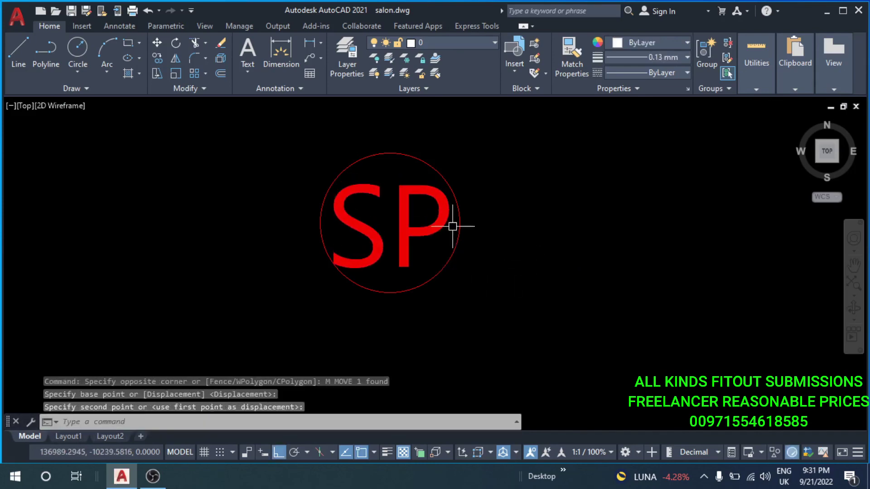
{"action": "scroll", "coordinate": [408, 244], "scroll_direction": "down", "scroll_amount": 3}
{"action": "scroll", "coordinate": [405, 242], "scroll_direction": "down", "scroll_amount": 2}
{"action": "key", "text": "Escape"}
{"action": "key", "text": "Escape"}
{"action": "key", "text": "Escape"}
{"action": "scroll", "coordinate": [379, 242], "scroll_direction": "up", "scroll_amount": 3}
{"action": "scroll", "coordinate": [359, 223], "scroll_direction": "down", "scroll_amount": 3}
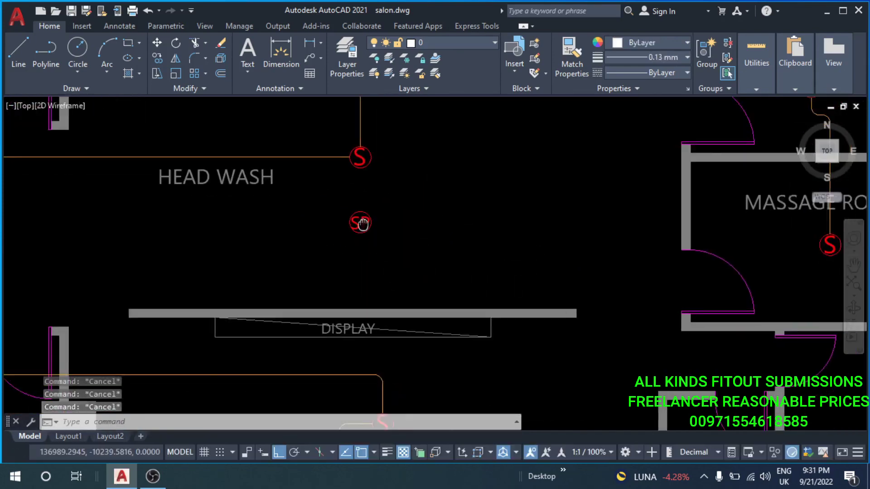
{"action": "scroll", "coordinate": [317, 280], "scroll_direction": "down", "scroll_amount": 5}
{"action": "scroll", "coordinate": [317, 308], "scroll_direction": "up", "scroll_amount": 6}
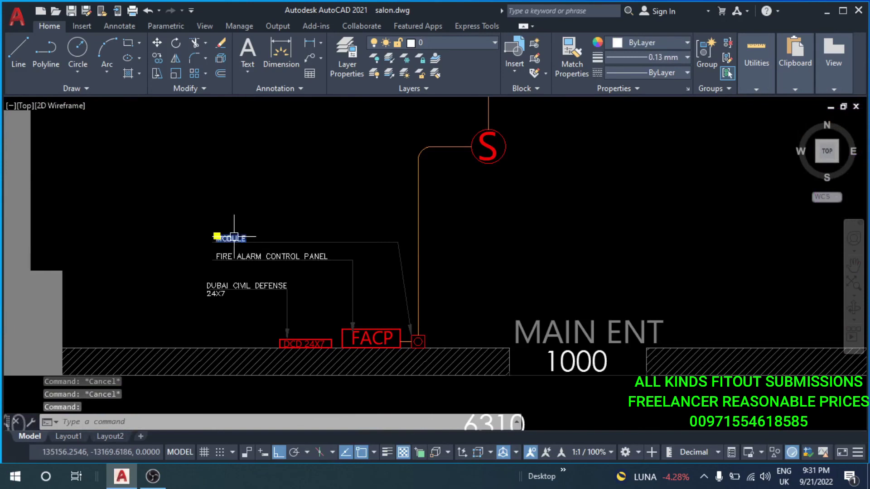
Copy the MODULE note from near the FACP to below the SP symbol.
{"action": "middle_click_drag", "start_coordinate": [234, 237], "coordinate": [327, 310]}
{"action": "key", "text": "Return"}
{"action": "left_click", "coordinate": [326, 311]}
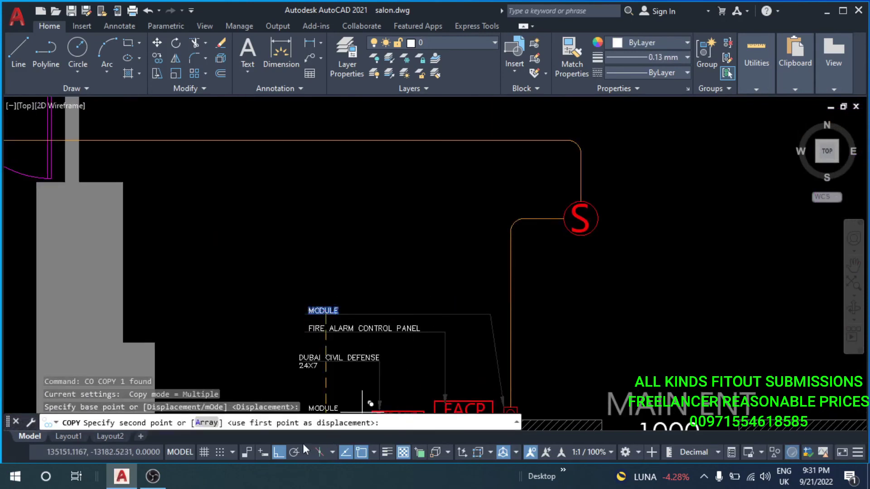
{"action": "left_click", "coordinate": [279, 458]}
{"action": "middle_click_drag", "start_coordinate": [401, 320], "coordinate": [436, 453]}
{"action": "scroll", "coordinate": [437, 252], "scroll_direction": "up", "scroll_amount": 3}
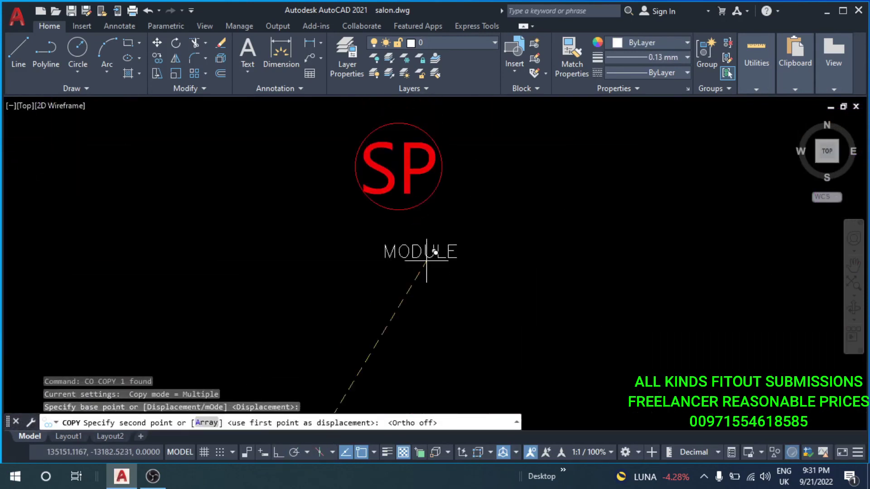
{"action": "left_click", "coordinate": [406, 236]}
{"action": "key", "text": "Escape"}
{"action": "key", "text": "Escape"}
Retype the copied label to read SPEAKER.
{"action": "left_click", "coordinate": [396, 231]}
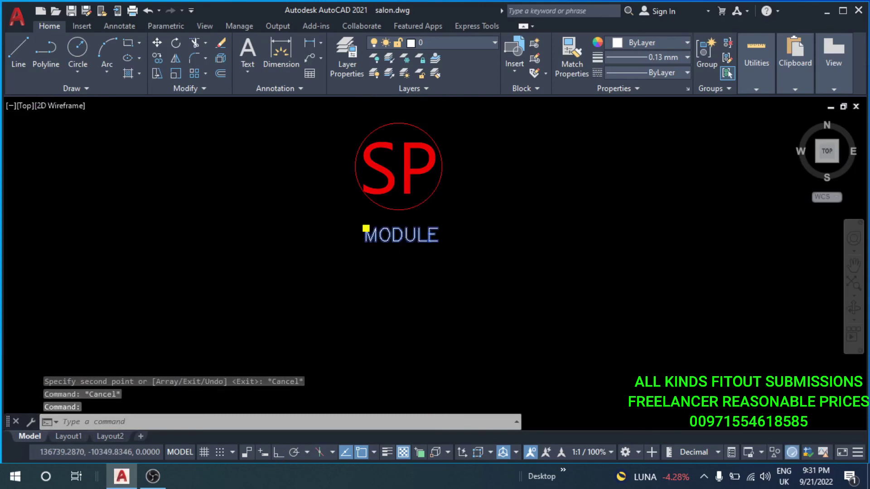
{"action": "double_click", "coordinate": [401, 234]}
{"action": "type", "text": "SPEA"}
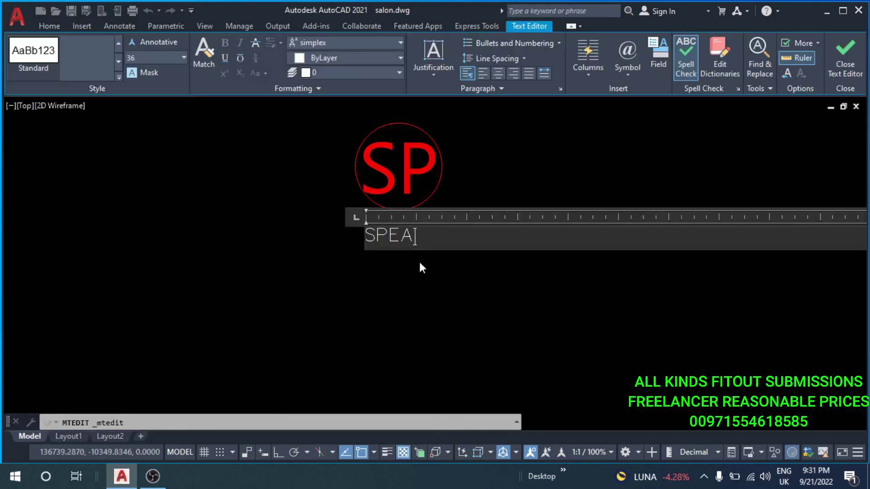
{"action": "type", "text": "KER"}
{"action": "key", "text": "Escape"}
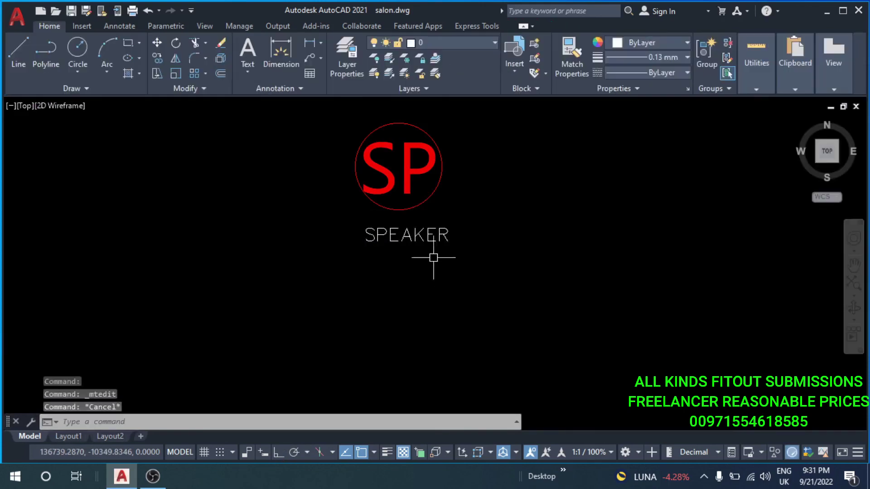